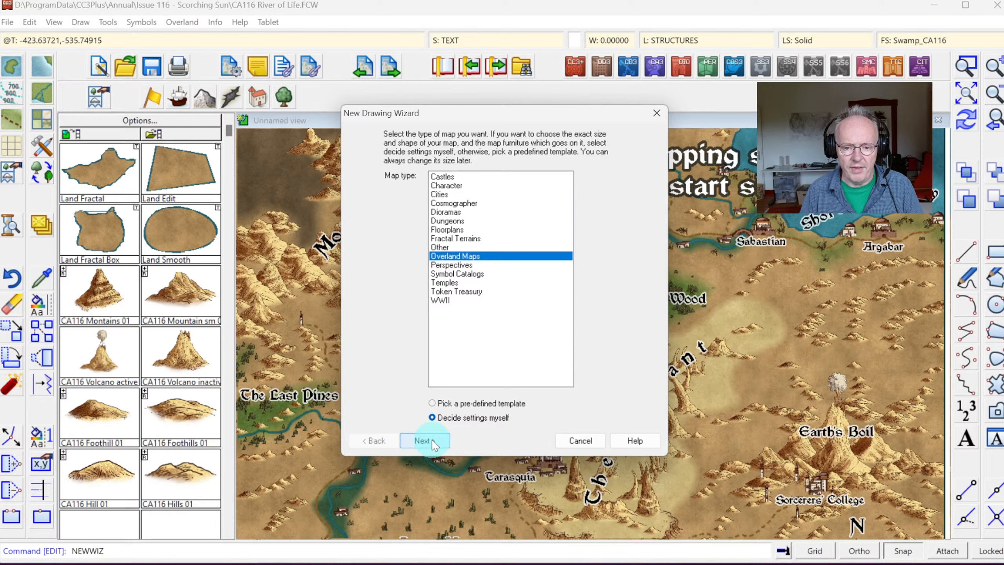
# - Proceed with deciding the overland map settings manually, preview several other map styles, and reselect Annual Scorching Sun
pyautogui.click(431, 440)
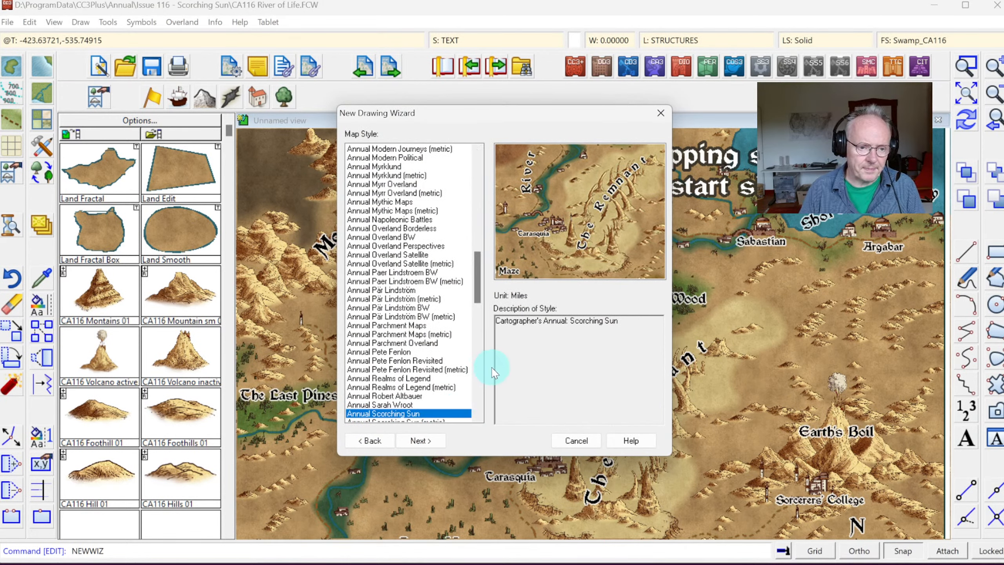
pyautogui.click(476, 269)
pyautogui.moveTo(476, 270); pyautogui.dragTo(482, 312)
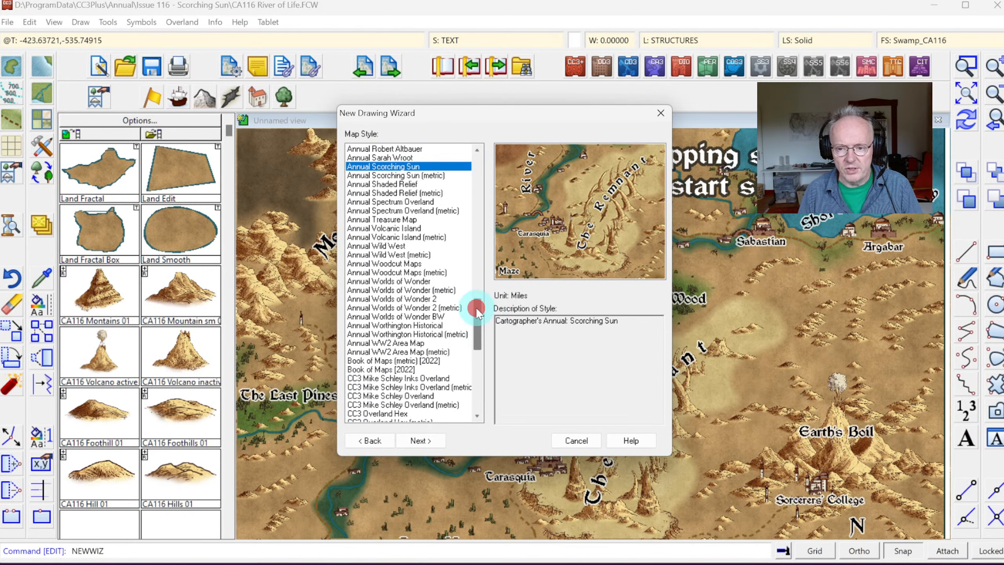
pyautogui.click(378, 413)
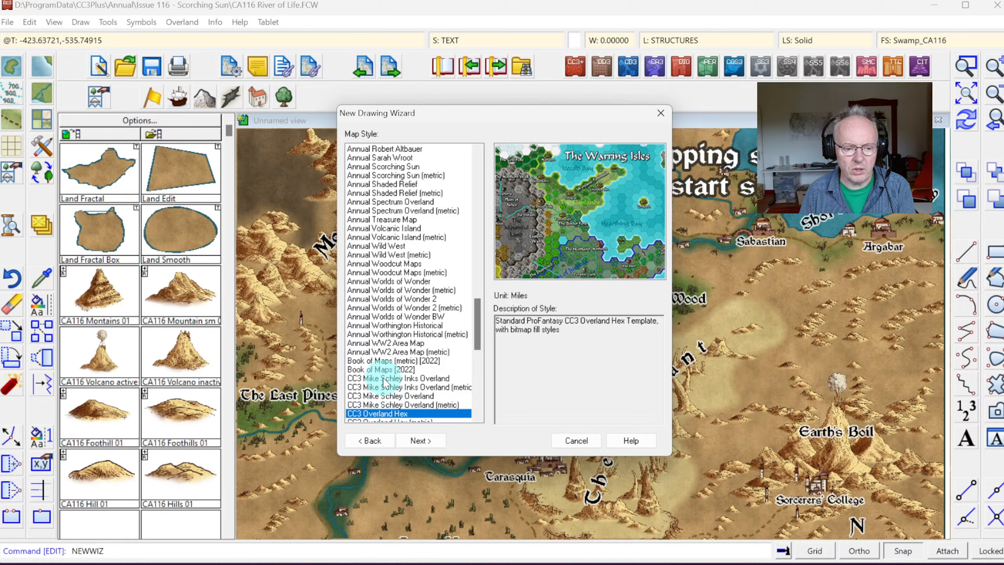
pyautogui.click(397, 378)
pyautogui.click(395, 360)
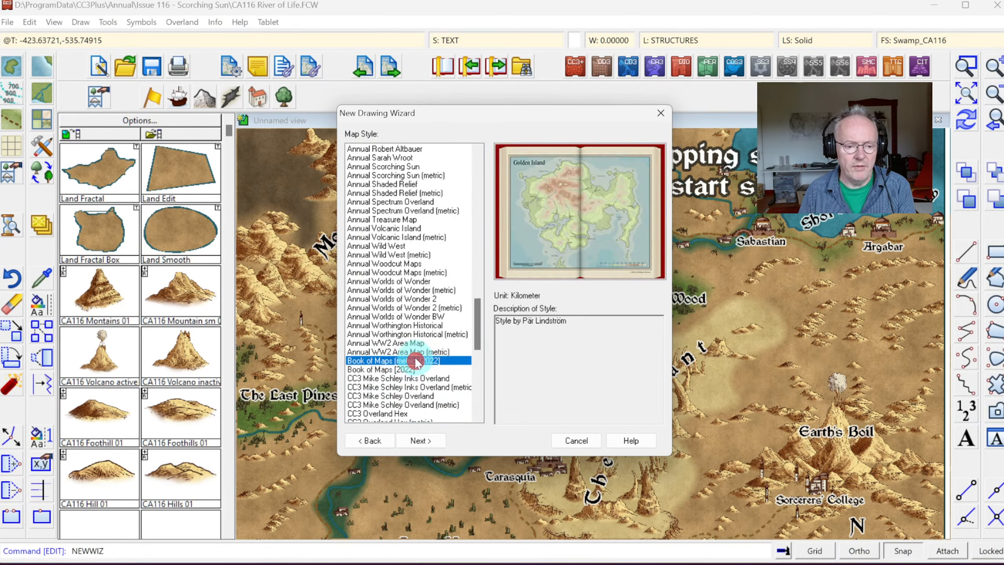
pyautogui.click(391, 246)
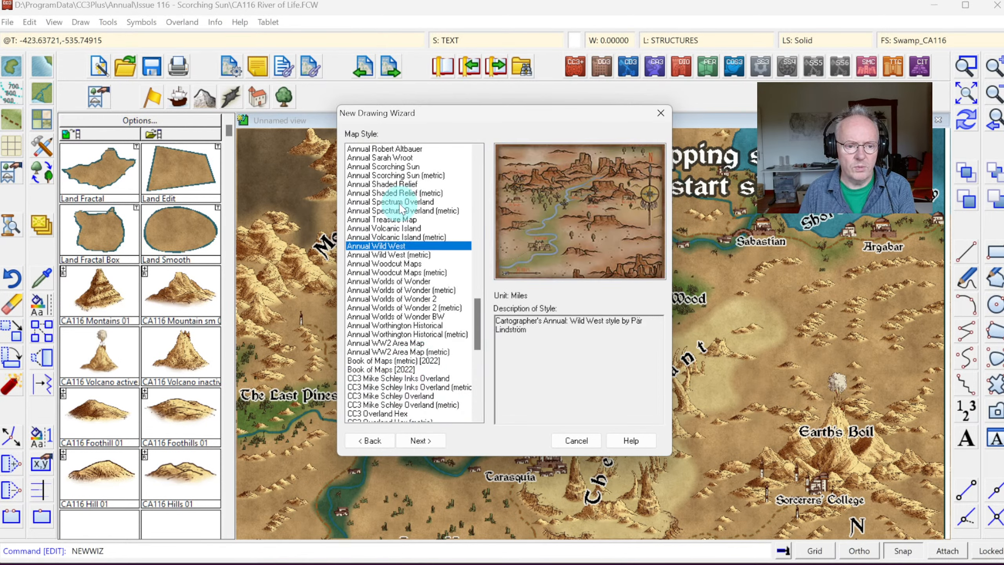
pyautogui.click(391, 168)
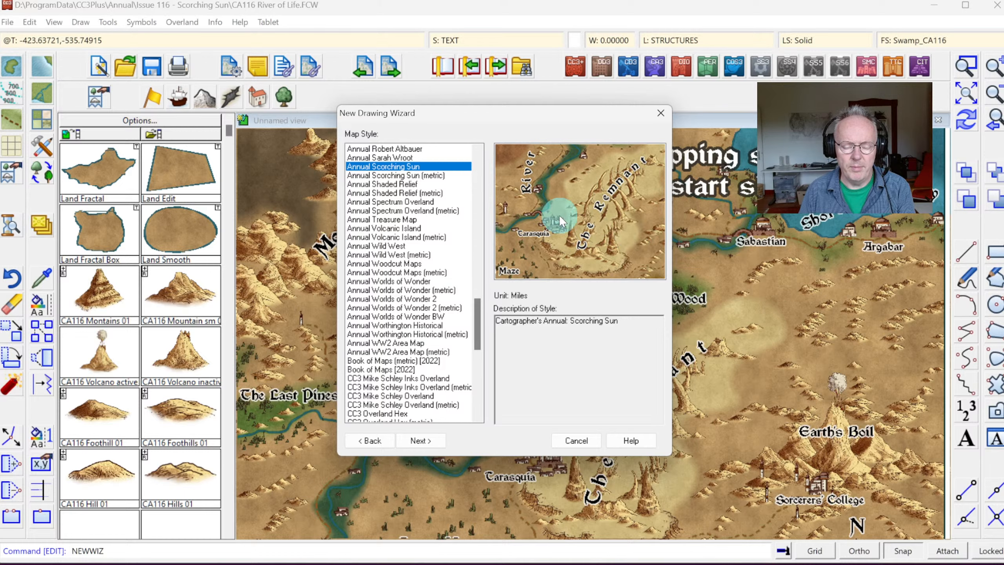
# - Compare the standard and metric versions of Annual Scorching Sun and continue with the non-metric style in miles
pyautogui.click(392, 175)
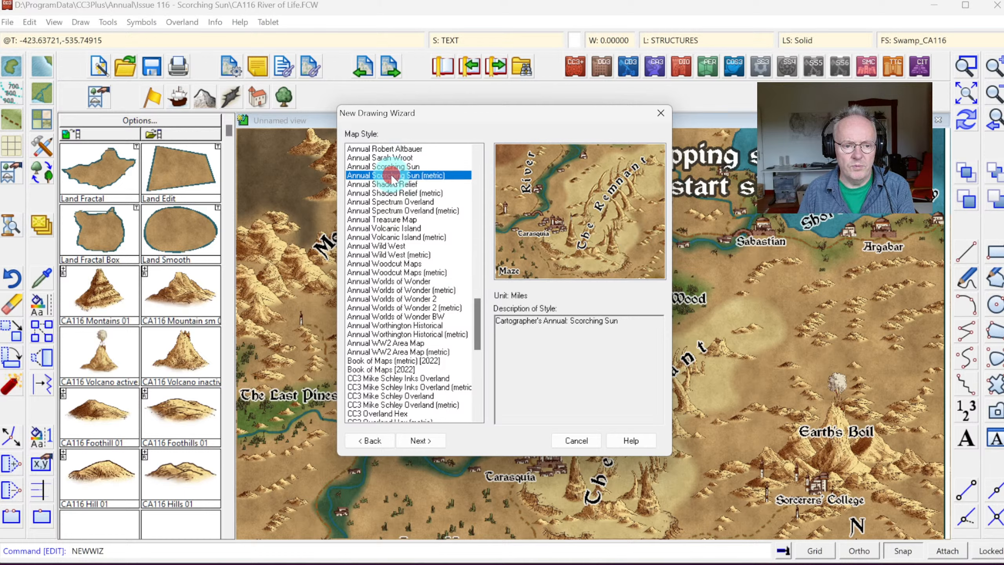
pyautogui.click(391, 157)
pyautogui.click(392, 166)
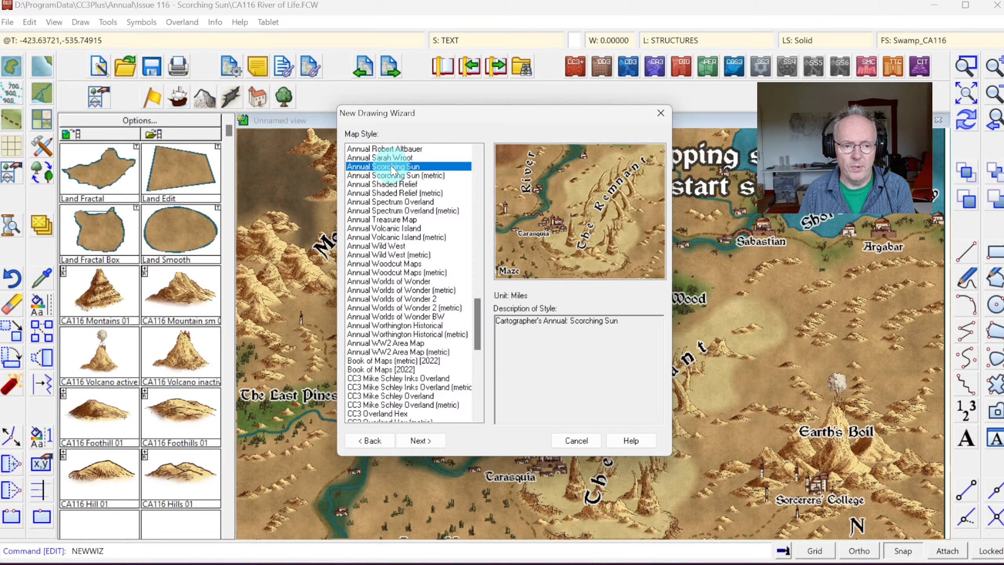
pyautogui.click(441, 176)
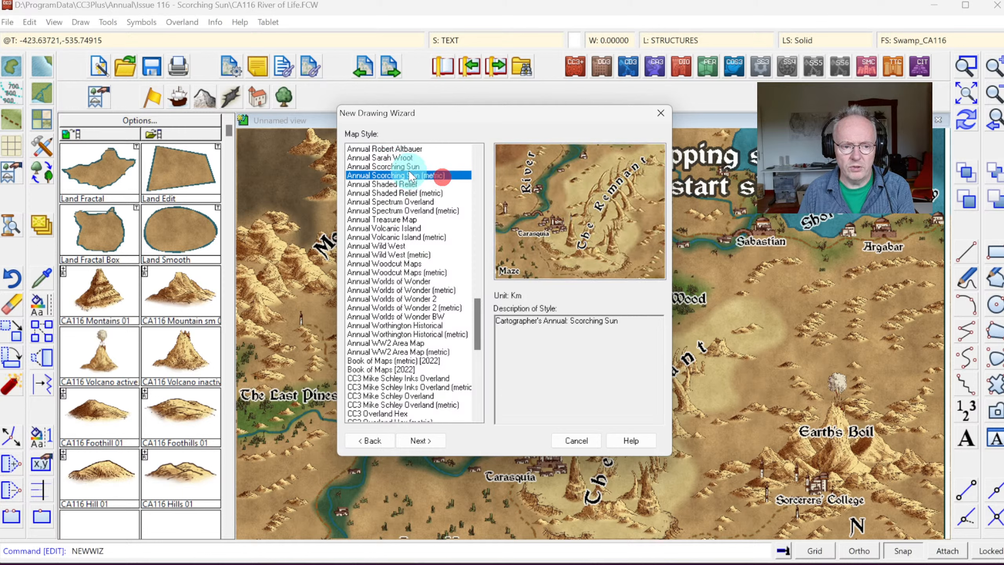
pyautogui.click(409, 167)
pyautogui.click(434, 176)
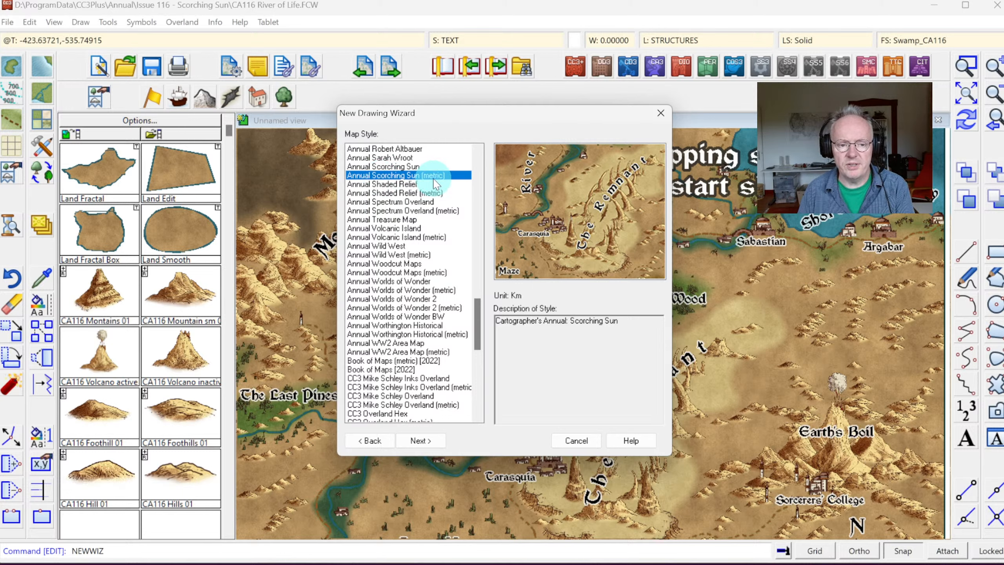
pyautogui.click(397, 166)
pyautogui.click(399, 177)
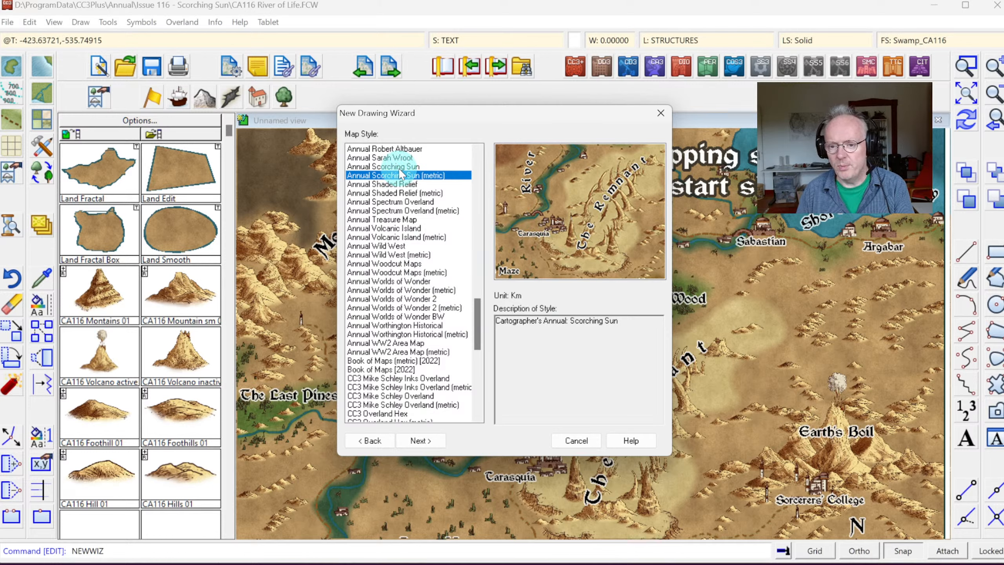
pyautogui.click(387, 167)
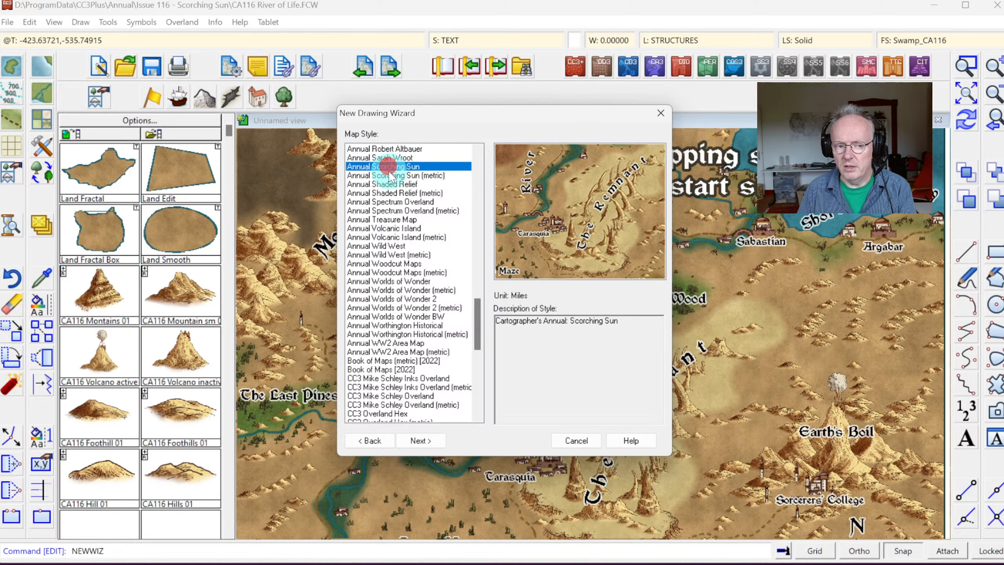
pyautogui.click(390, 176)
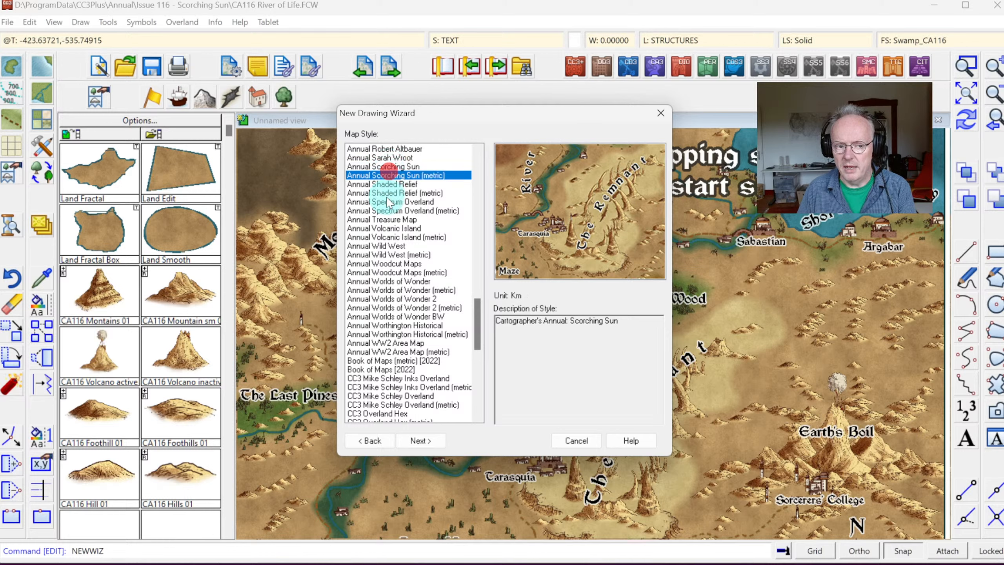
pyautogui.click(406, 166)
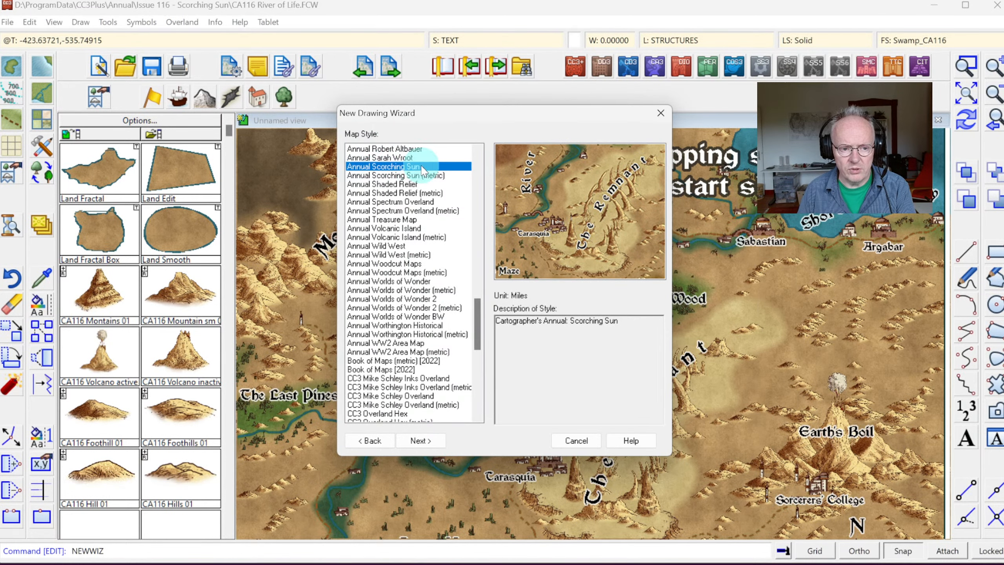
pyautogui.click(420, 440)
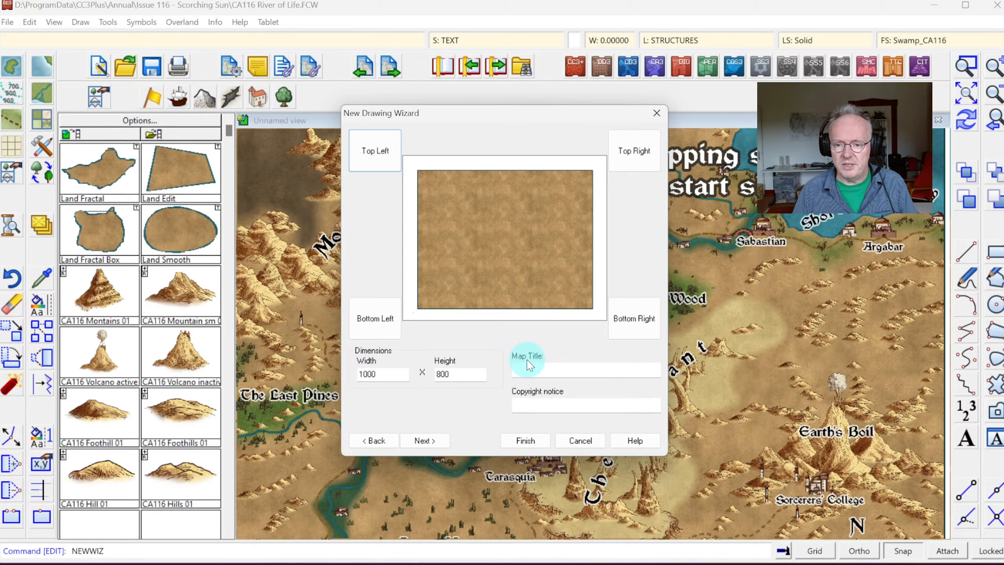
# - Set the new map's dimensions to a width of 1200 and a height of 900
pyautogui.moveTo(485, 115); pyautogui.dragTo(459, 133)
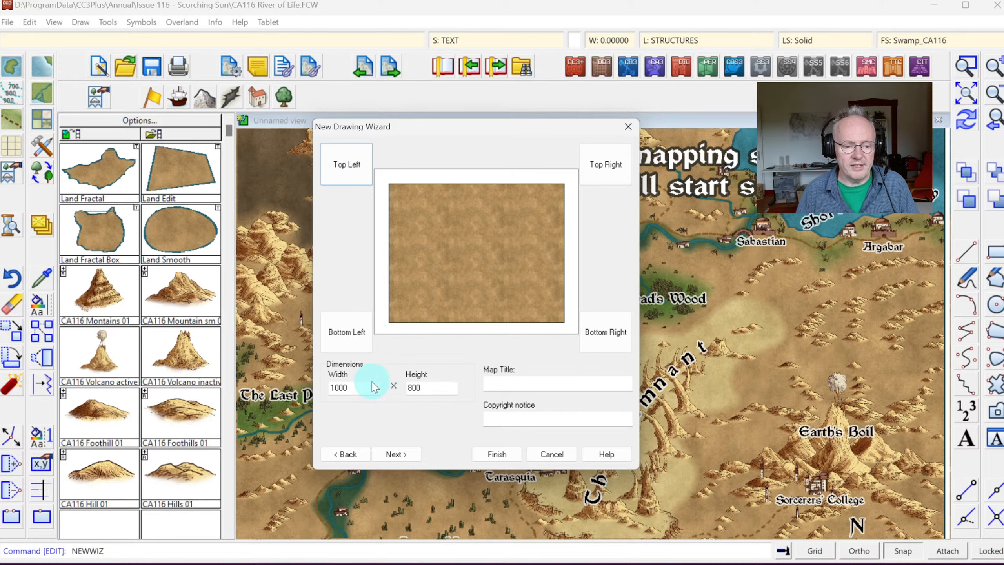
pyautogui.click(359, 387)
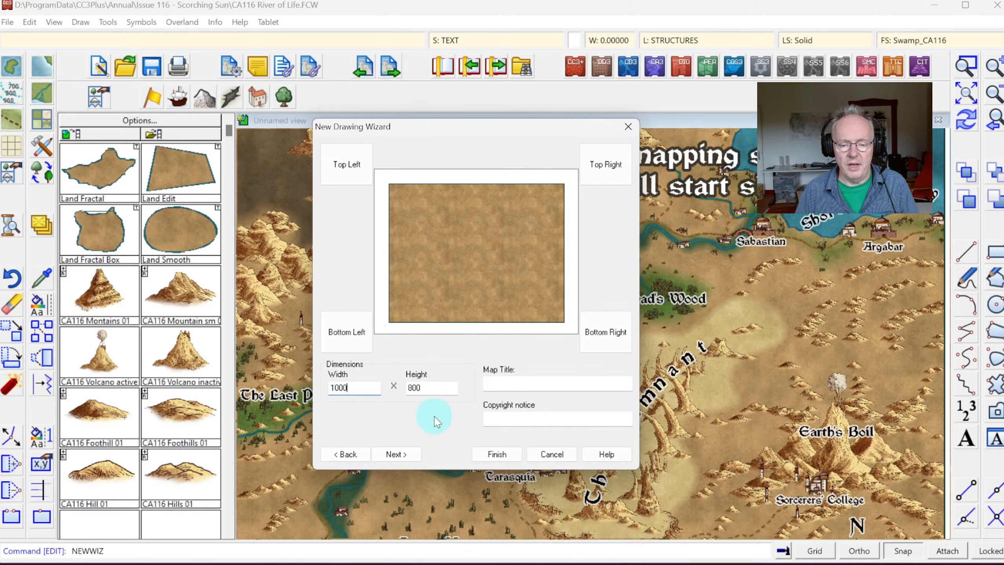
pyautogui.doubleClick(352, 387)
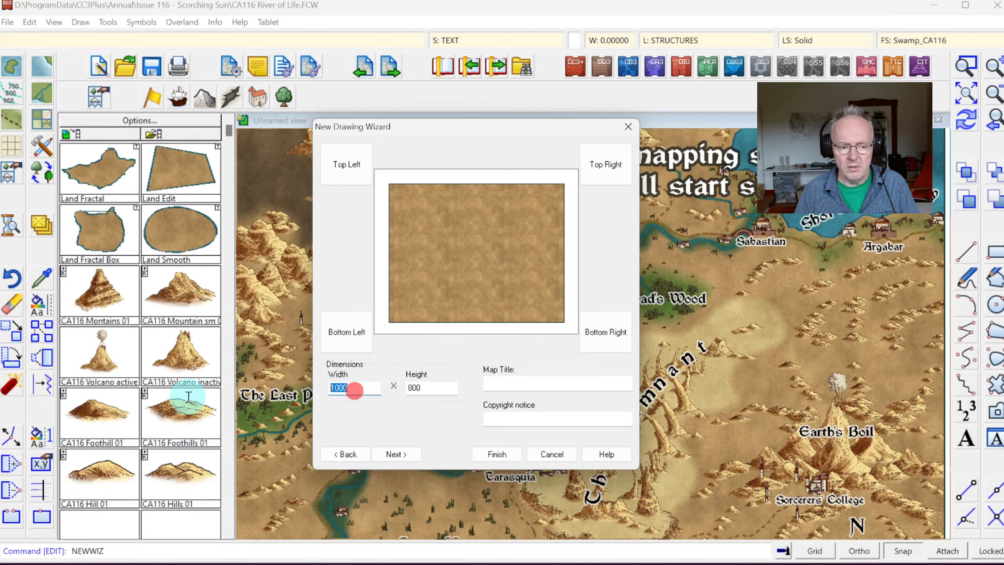
pyautogui.write('1200')
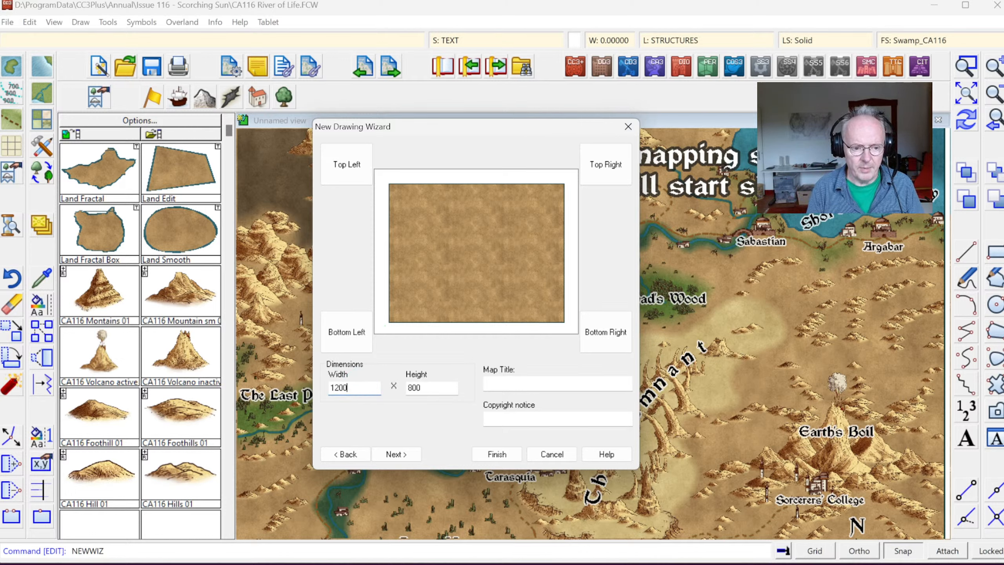
pyautogui.press('Tab')
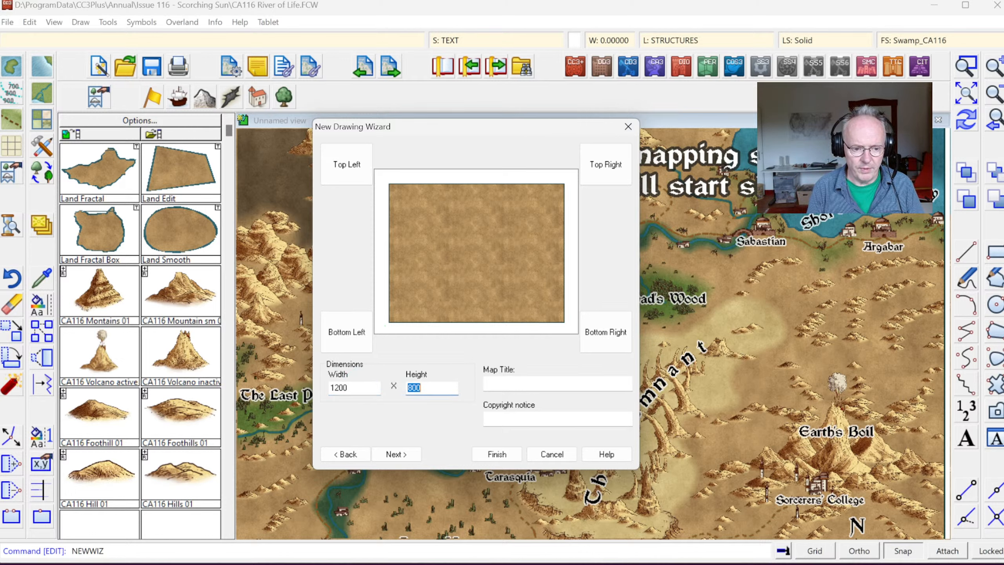
pyautogui.write('900')
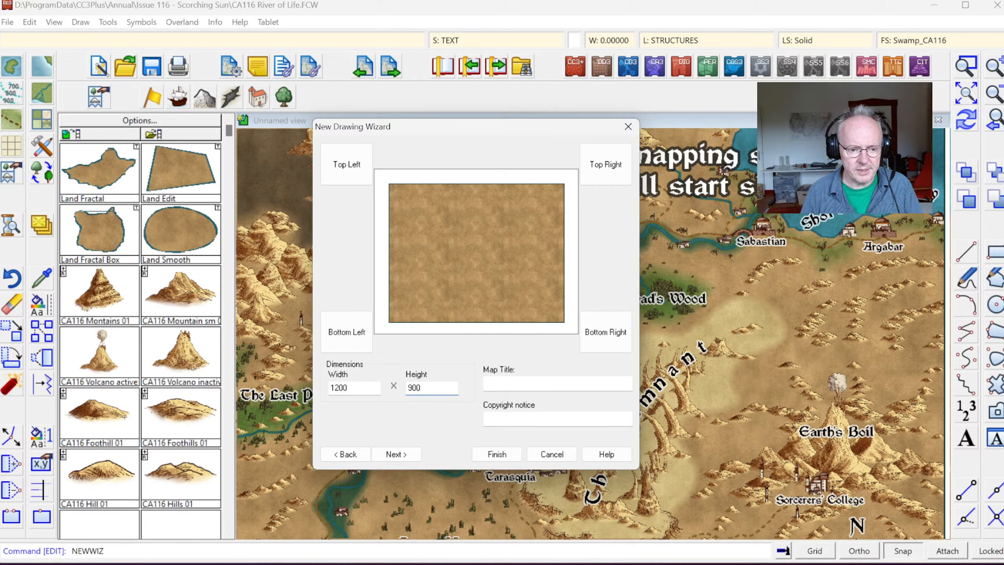
pyautogui.press('Tab')
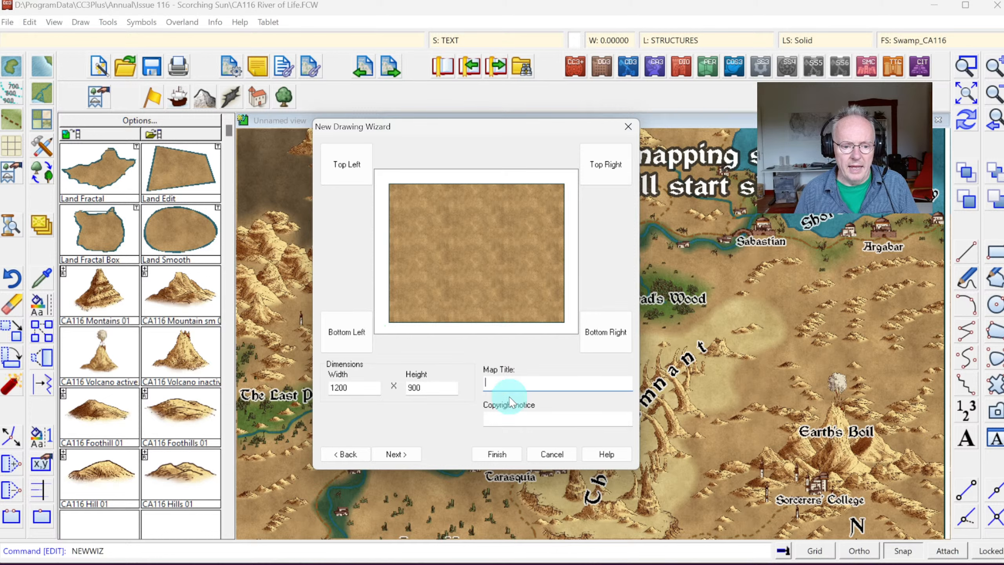
# - Assign the Map Title symbol to the map's top-left corner and enter "The Endless River" as the map title
pyautogui.click(571, 385)
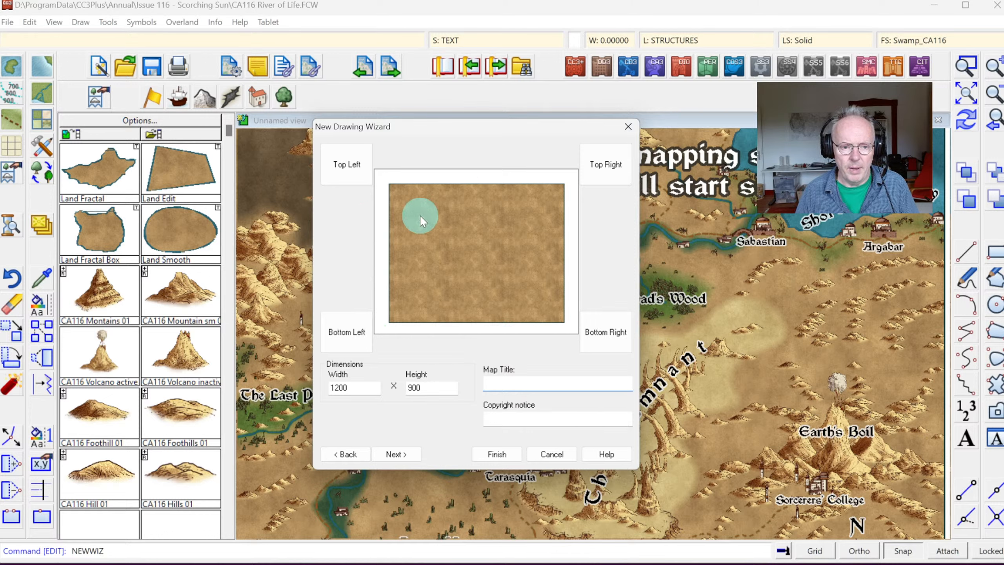
pyautogui.click(346, 168)
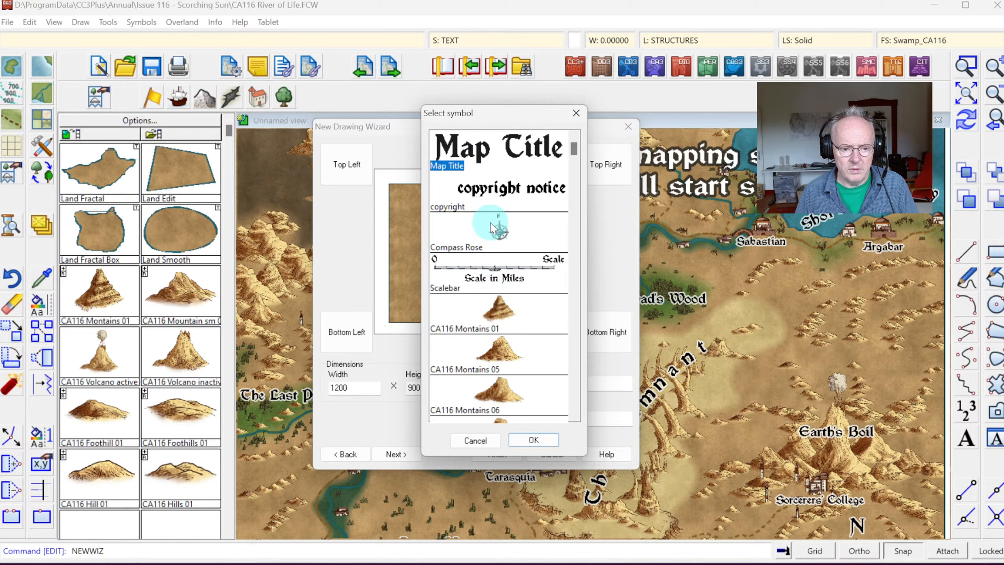
pyautogui.click(495, 152)
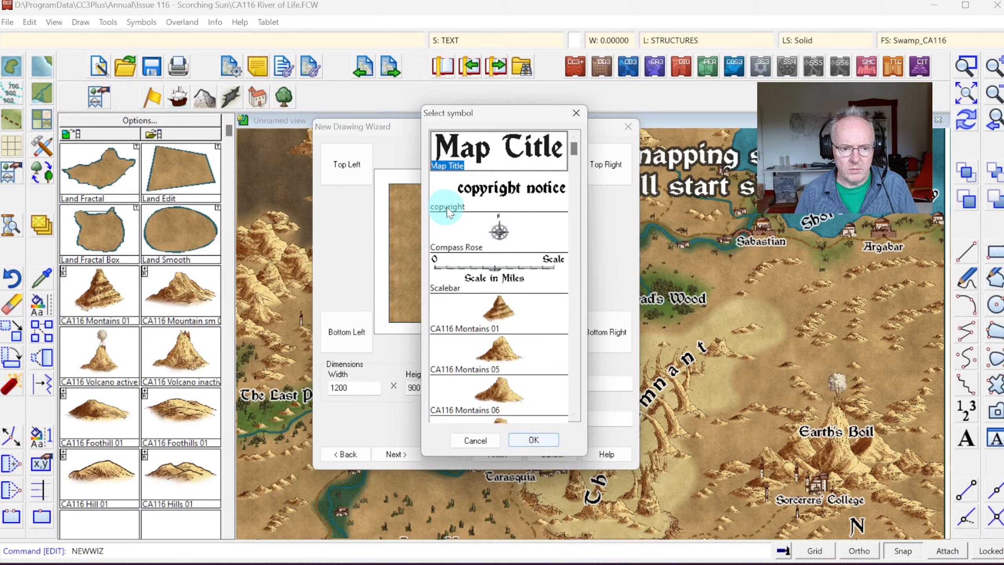
pyautogui.click(476, 154)
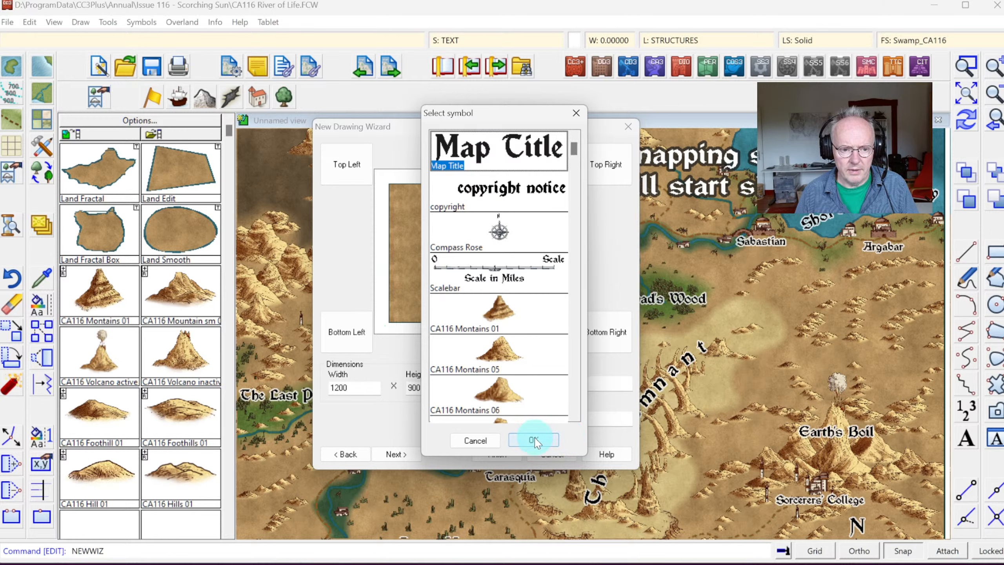
pyautogui.click(534, 440)
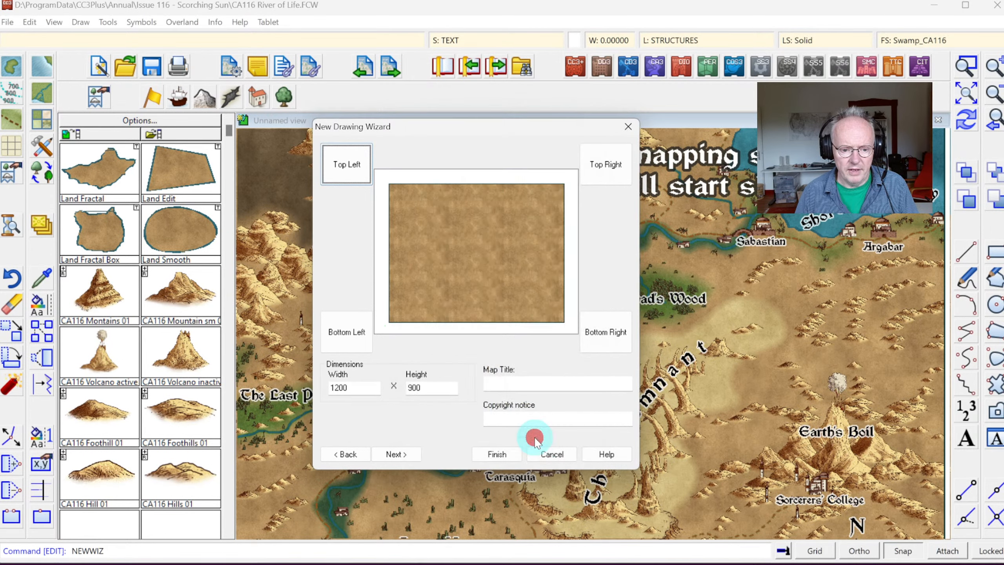
pyautogui.click(511, 384)
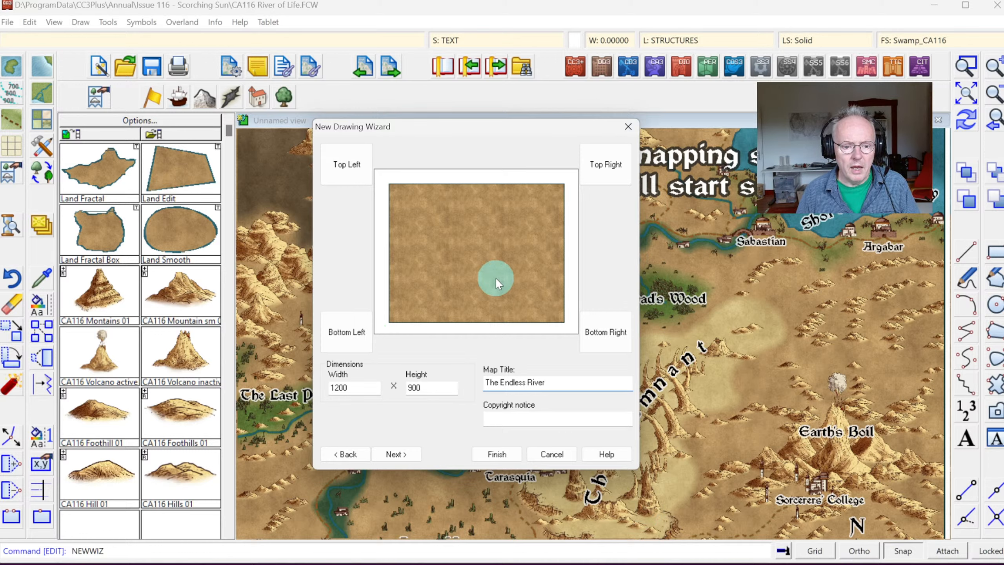
# - Assign the copyright symbol to the map's bottom-right corner and enter the notice "(c) by ProFantasy Software 2024"
pyautogui.click(605, 332)
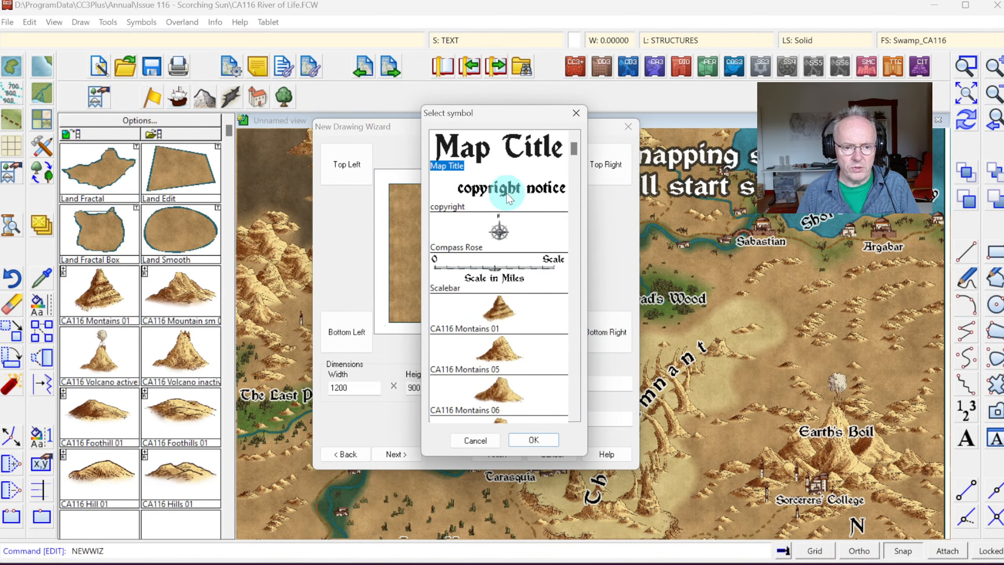
pyautogui.click(508, 198)
pyautogui.click(533, 439)
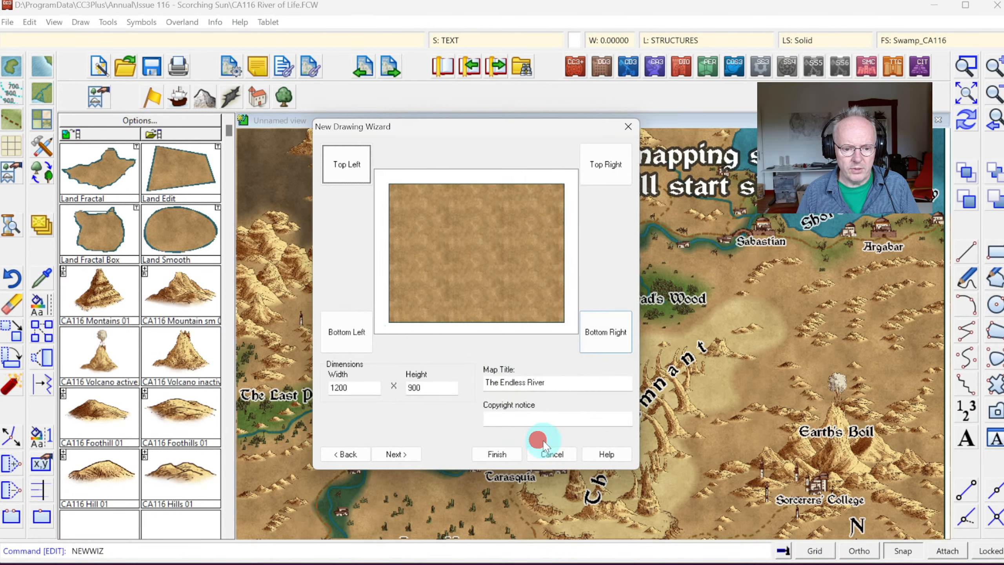
pyautogui.click(533, 414)
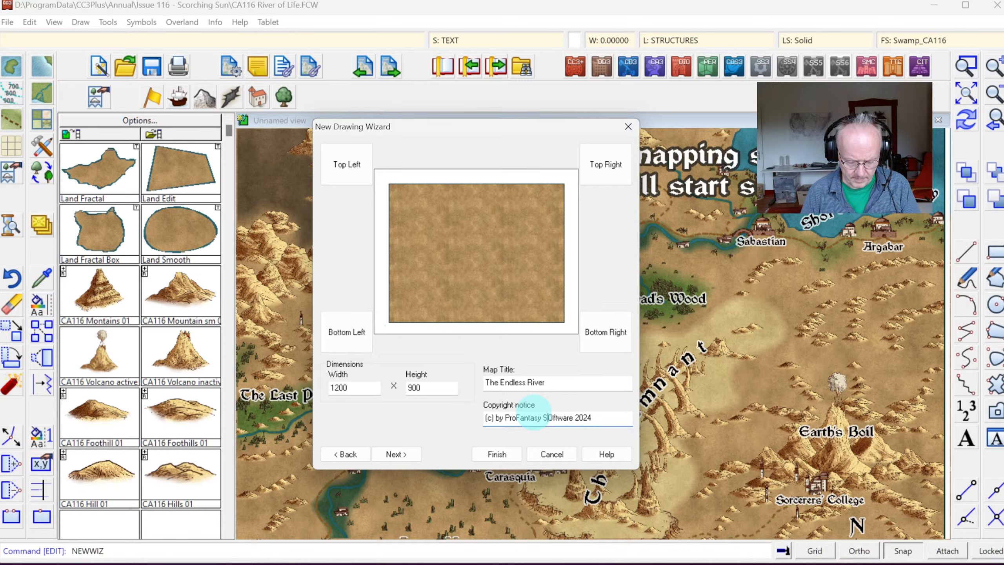
pyautogui.write('o')
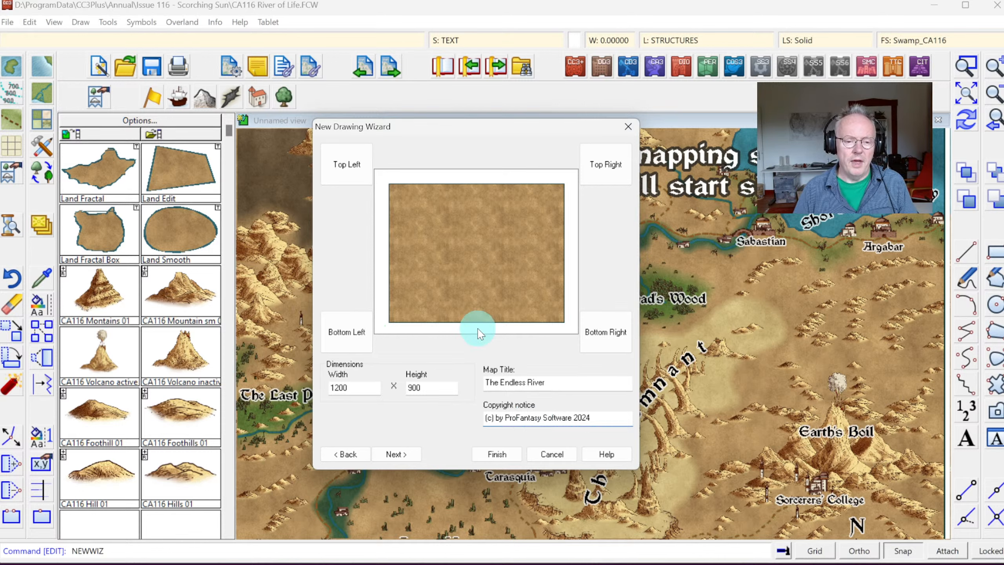
# - Place the Scalebar symbol in the map's bottom-left corner
pyautogui.click(347, 334)
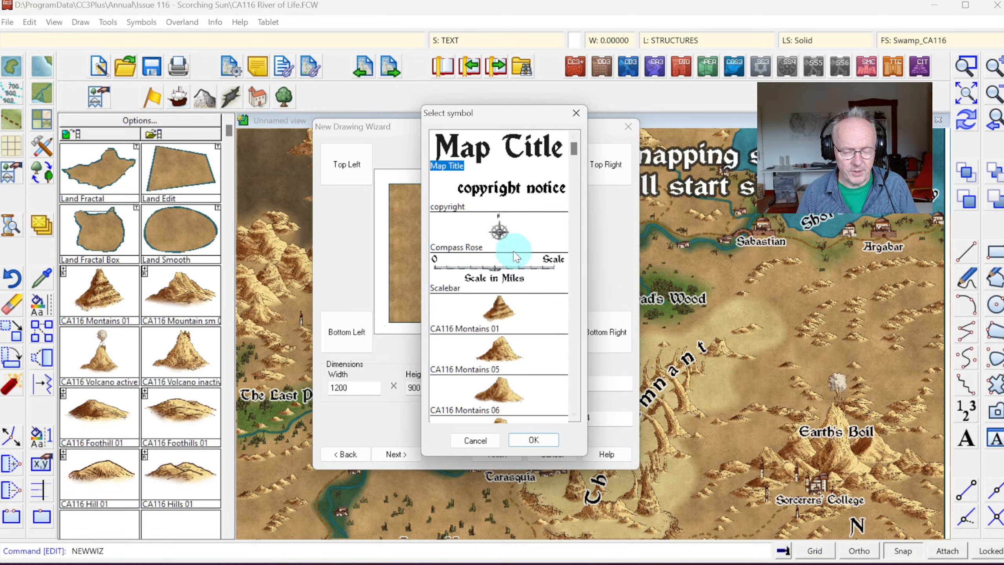
pyautogui.click(498, 278)
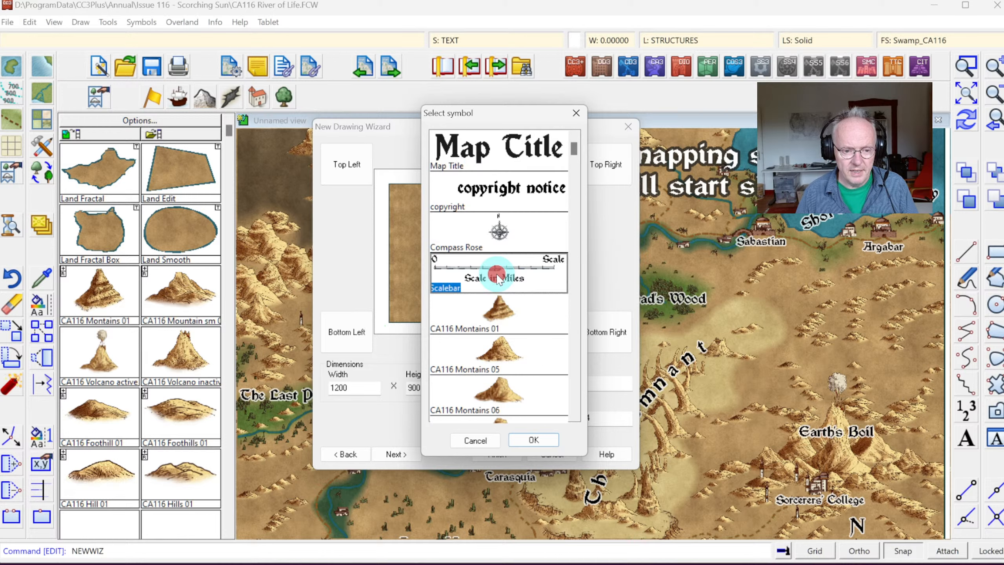
pyautogui.click(533, 438)
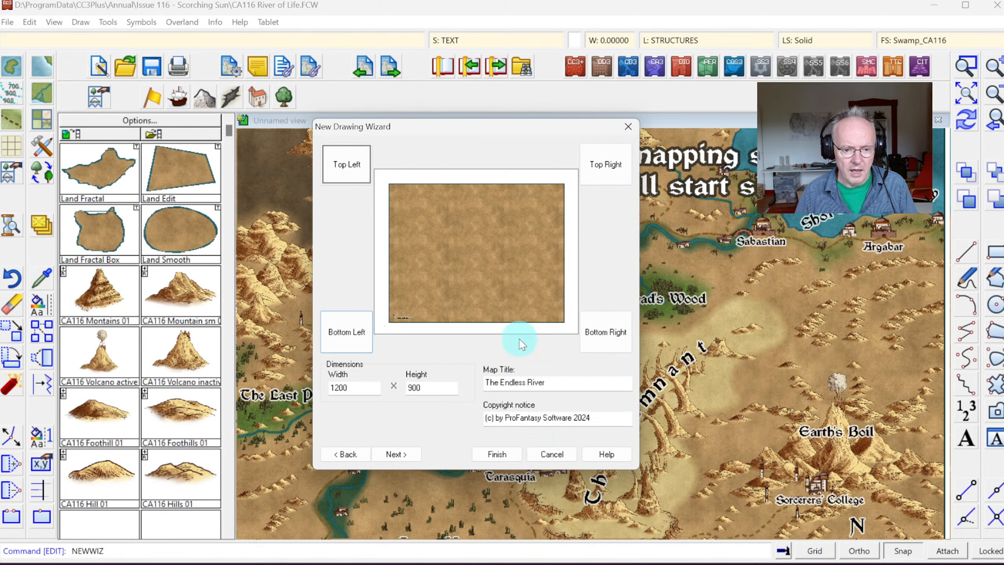
# - Assign the Compass Rose symbol to the map's top-right corner
pyautogui.click(604, 184)
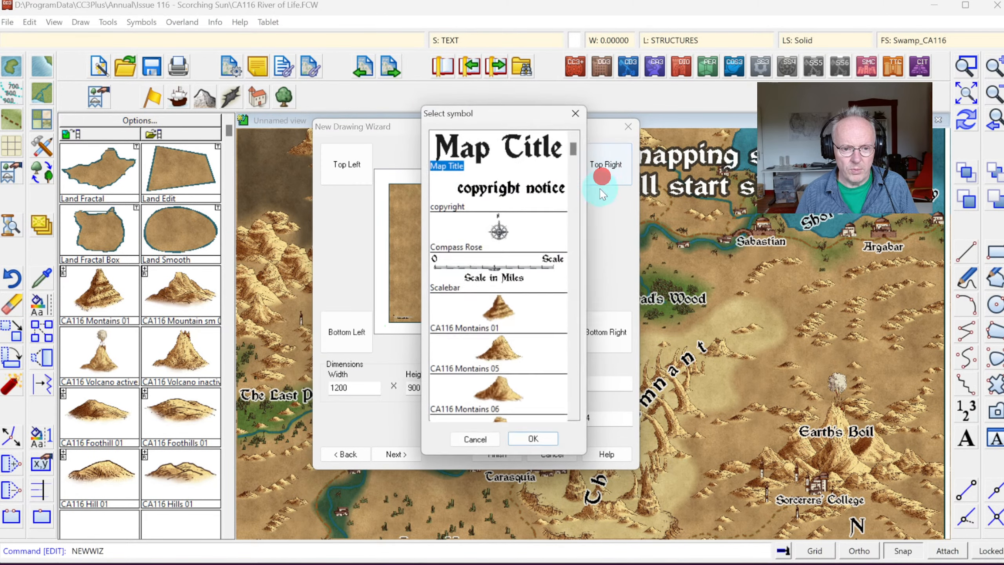
pyautogui.click(500, 235)
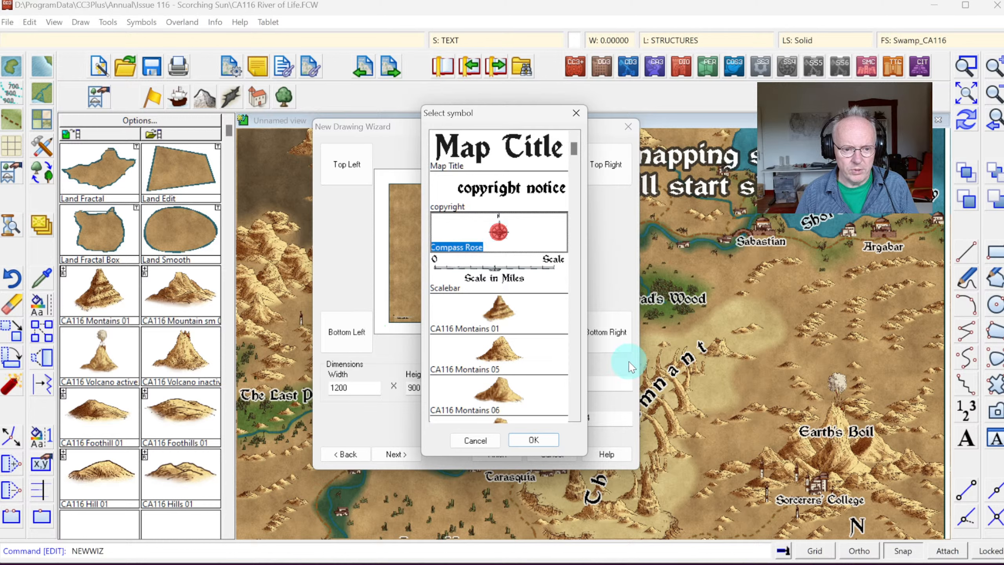
pyautogui.click(532, 440)
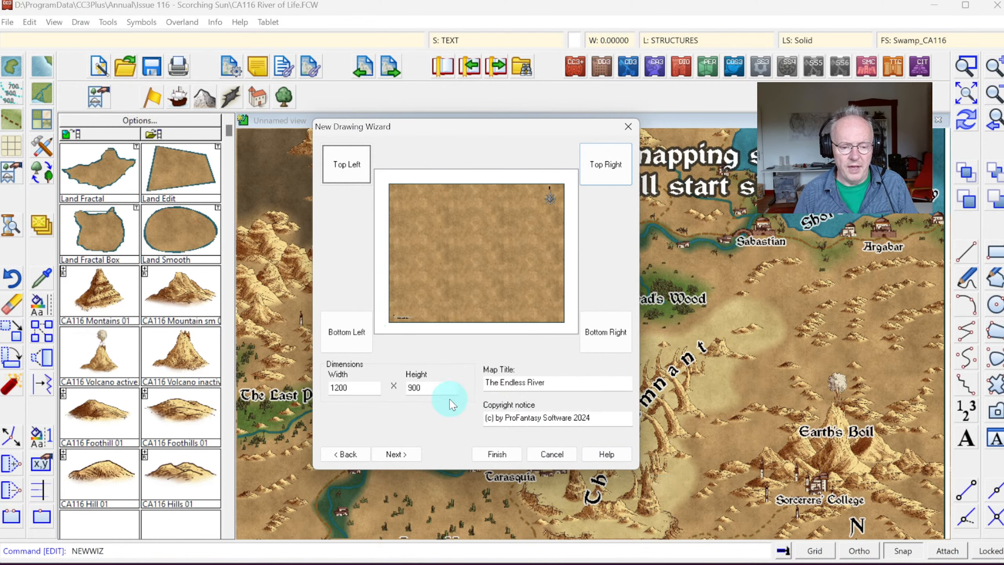
# - Keep the map background enabled and set its fill style to Water Medium_CA116
pyautogui.click(490, 451)
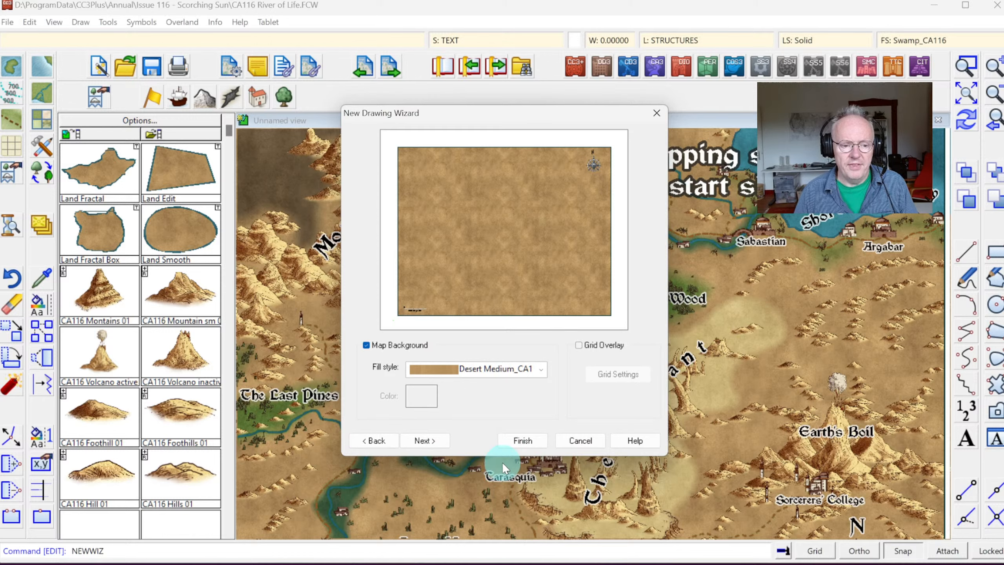
pyautogui.click(365, 344)
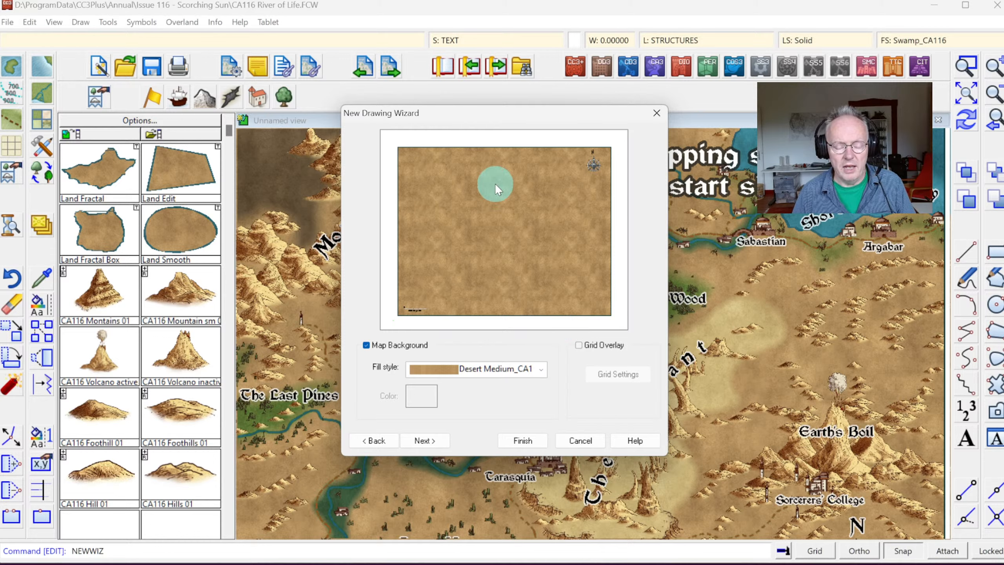
pyautogui.click(547, 372)
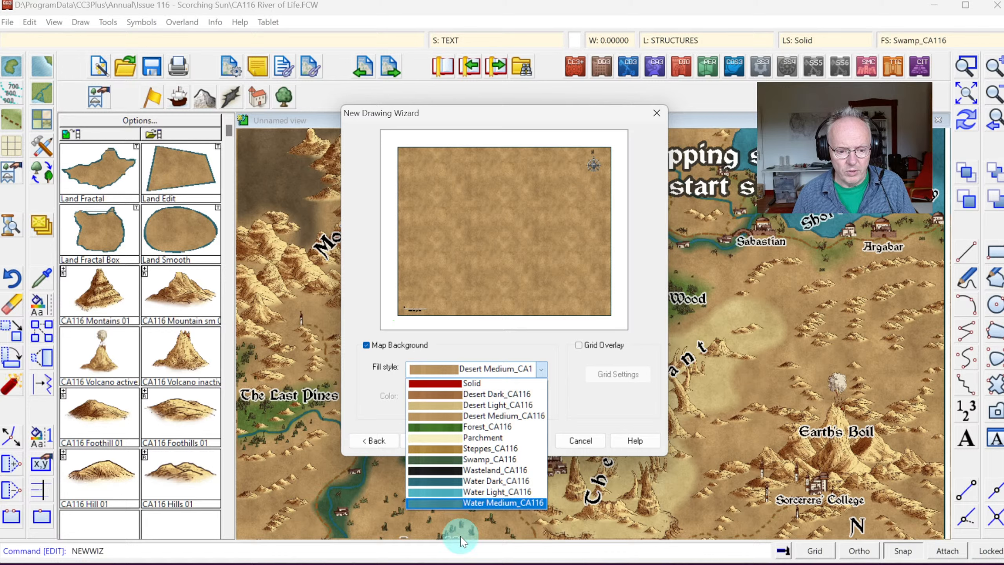
pyautogui.click(464, 503)
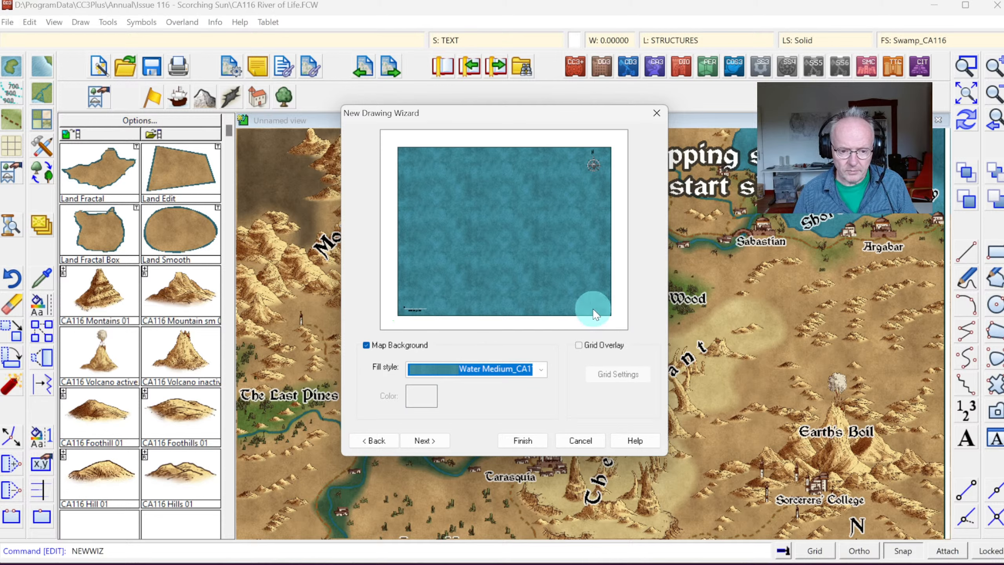
# - Enable a grid overlay and set it to a horizontal hex grid with labelling turned off
pyautogui.click(583, 347)
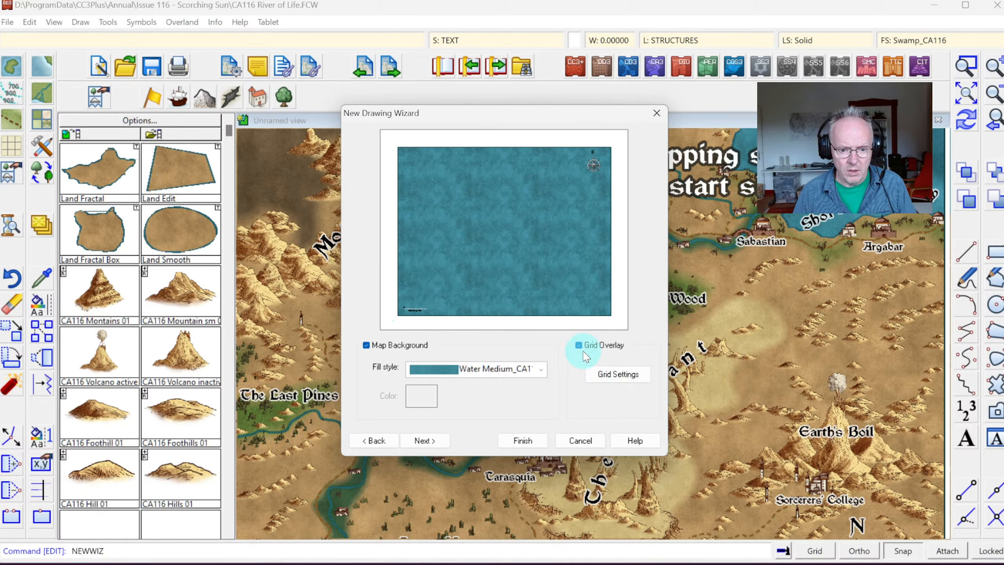
pyautogui.click(612, 373)
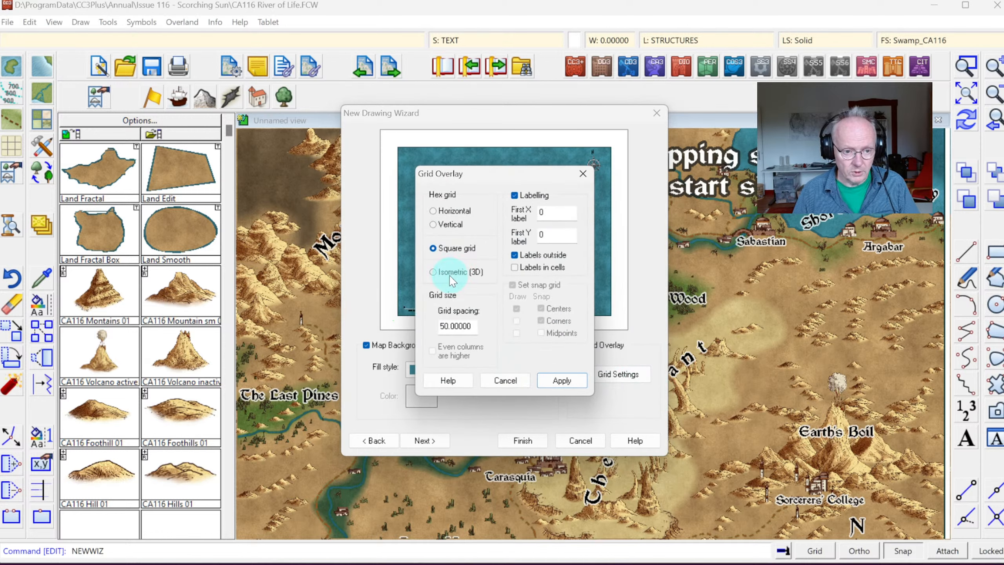
pyautogui.click(433, 211)
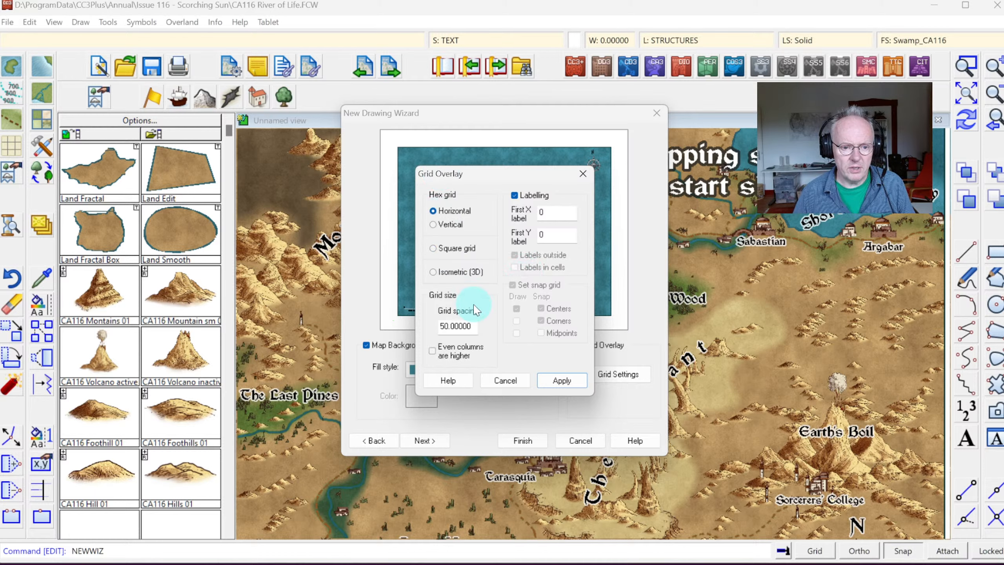
pyautogui.click(512, 196)
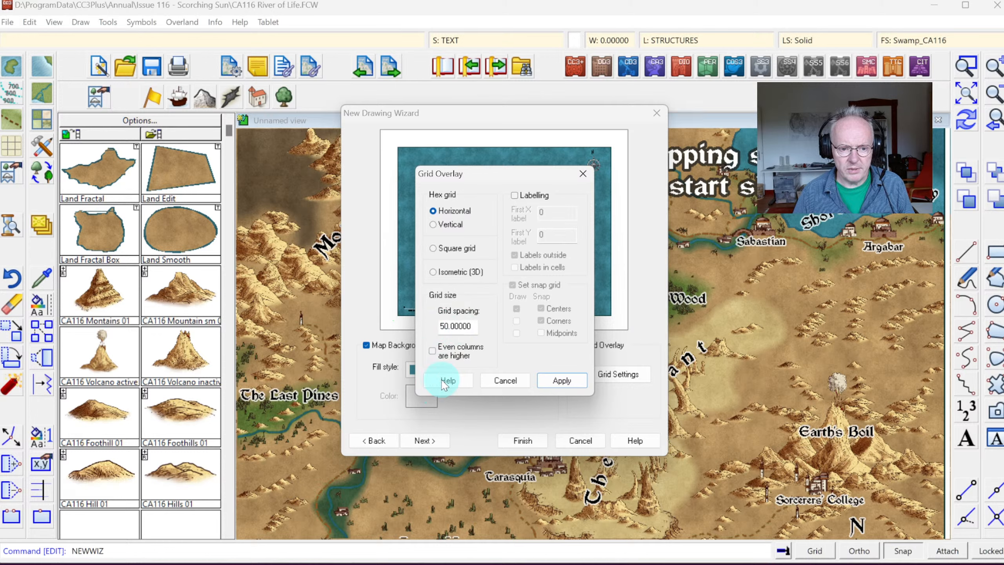
pyautogui.click(562, 380)
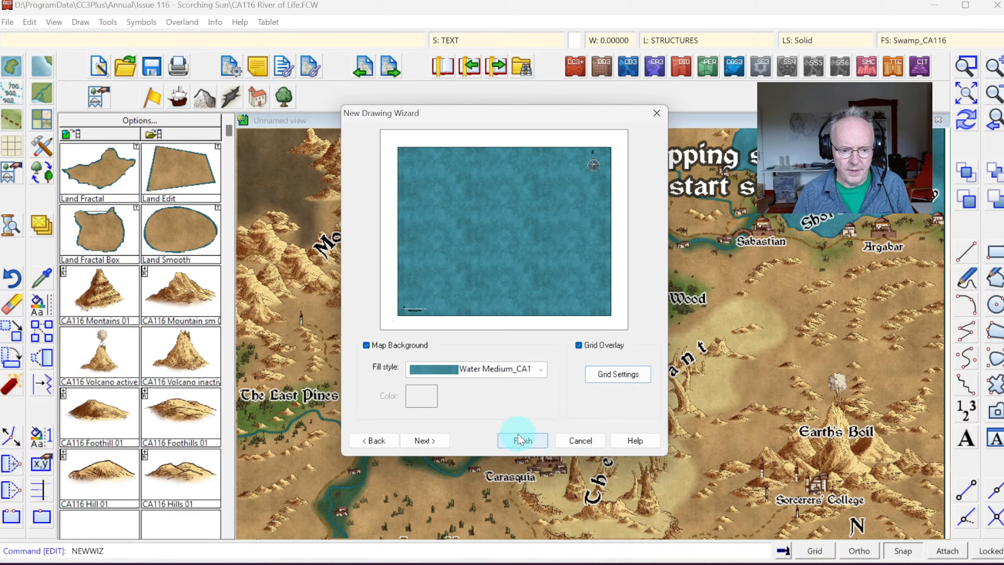
# - Finish the new map wizard and save the map as "The Endless River.FCW" in Videos\Profantasy Streams\168 - Scorching Sun
pyautogui.click(434, 438)
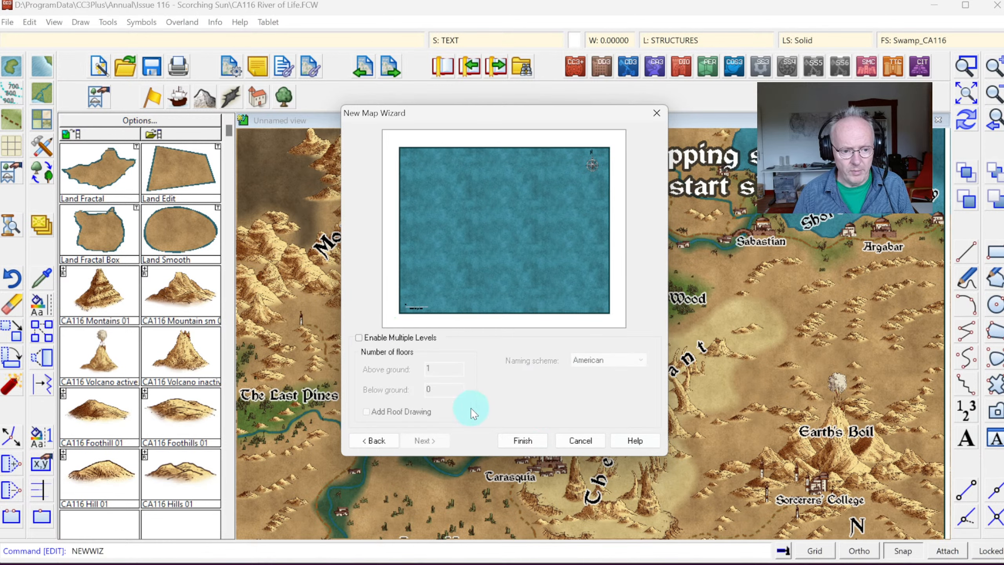
pyautogui.click(533, 441)
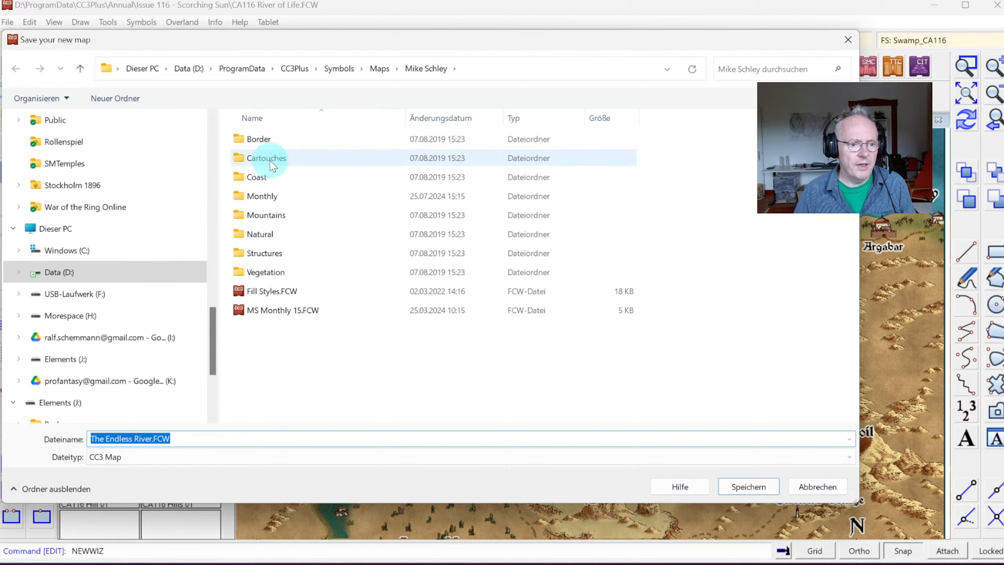
pyautogui.scroll(-4, 74, 277)
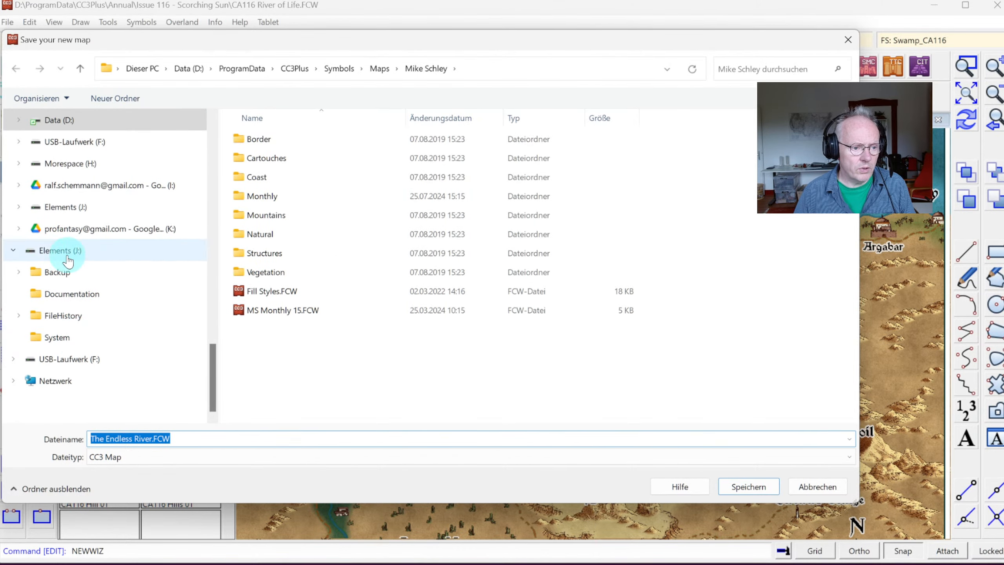
pyautogui.scroll(10, 83, 249)
pyautogui.click(51, 384)
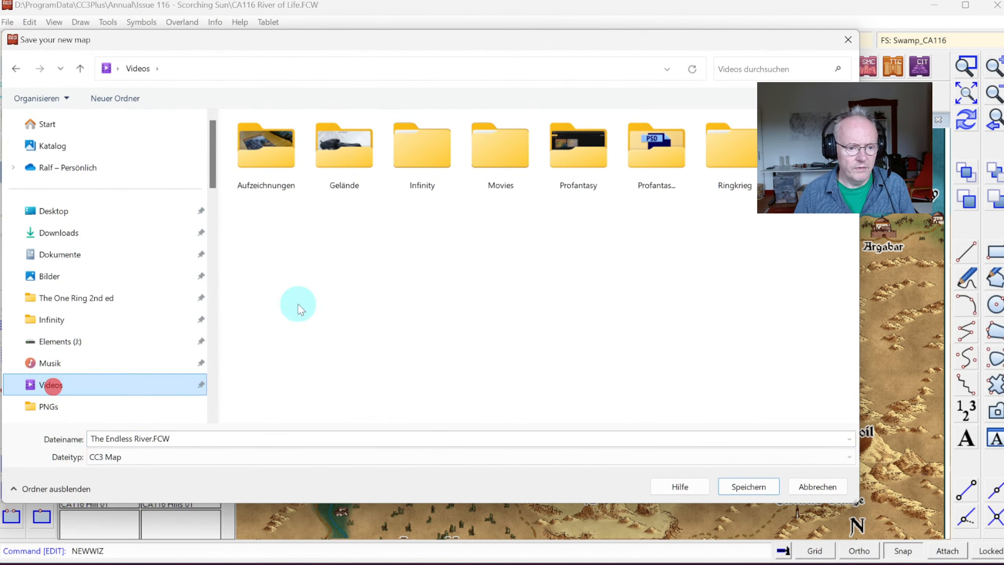
pyautogui.click(638, 166)
pyautogui.doubleClick(638, 165)
pyautogui.scroll(-15, 629, 181)
pyautogui.doubleClick(572, 324)
pyautogui.click(170, 438)
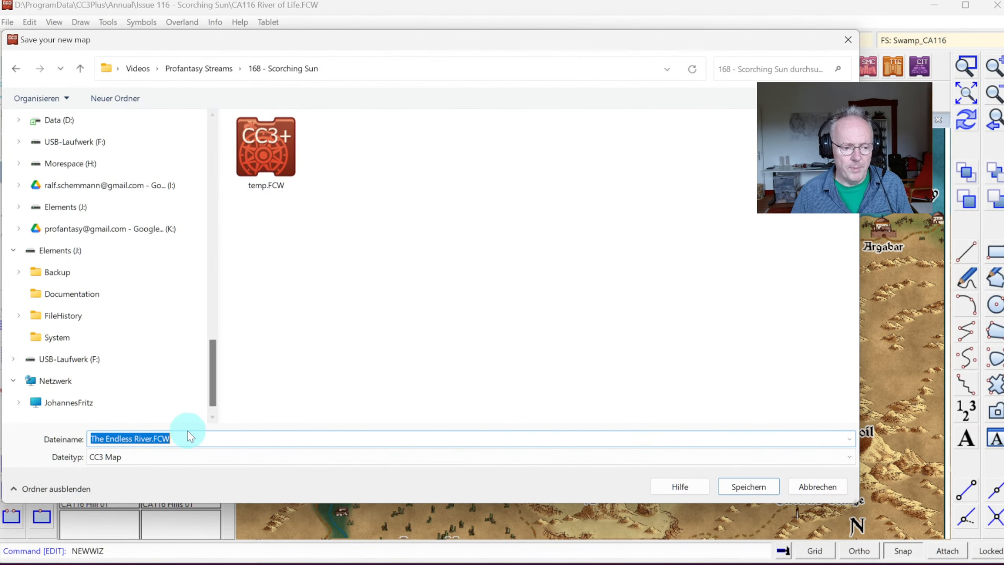
pyautogui.click(748, 486)
# - Hide the GRID sheet so the hex overlay is not drawn on the map
pyautogui.click(965, 94)
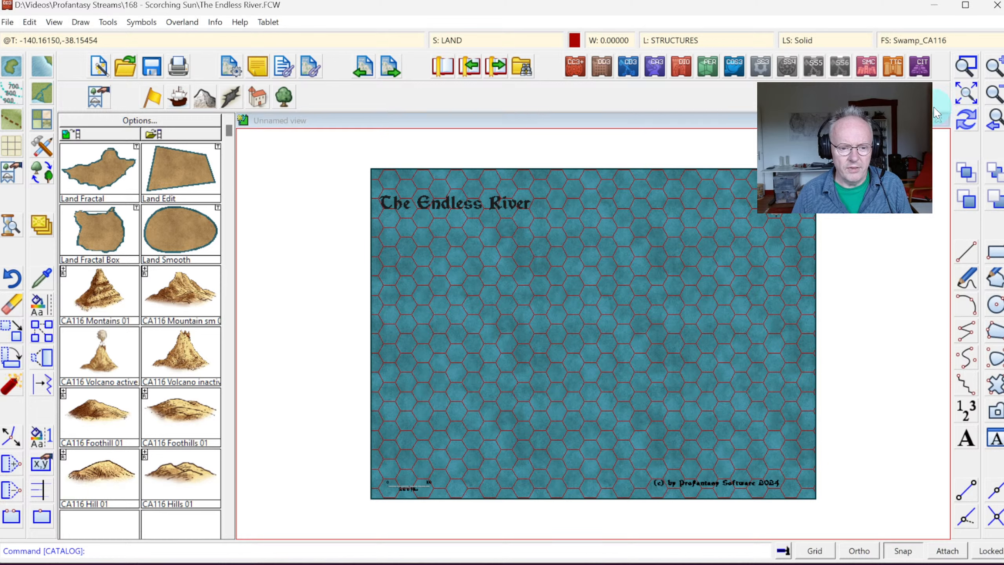
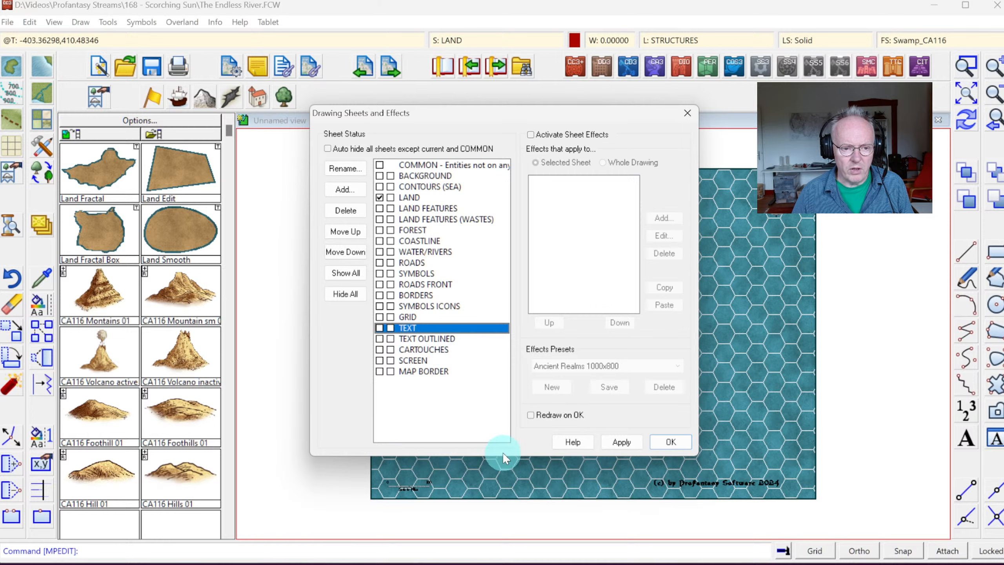
pyautogui.click(403, 317)
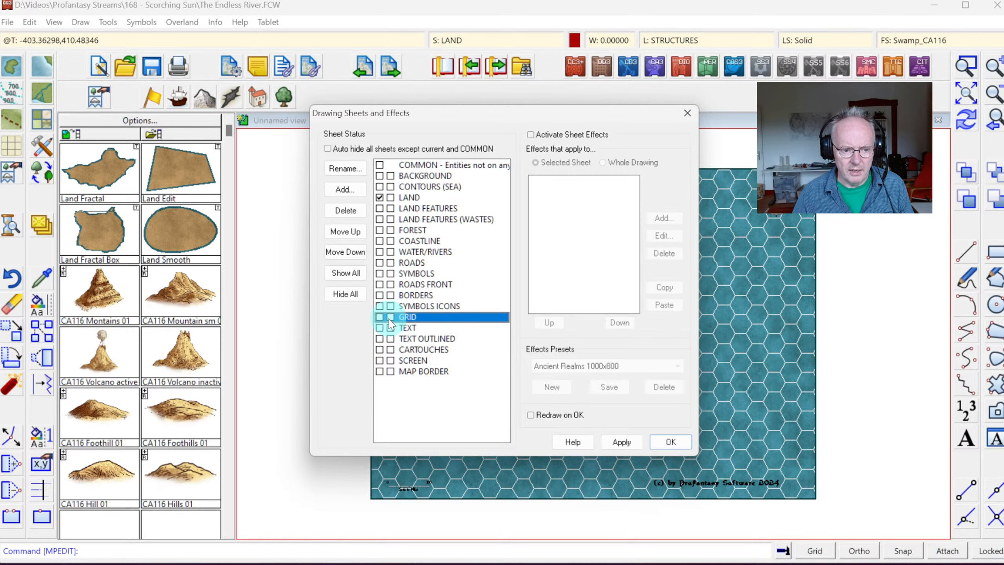
pyautogui.click(391, 317)
pyautogui.click(671, 442)
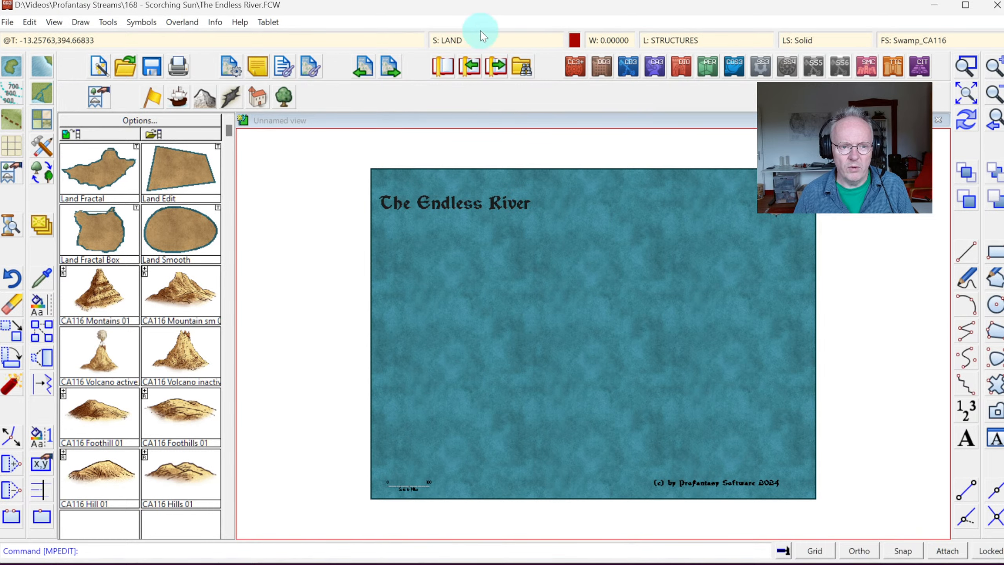
# - Activate the drawing's sheet effects and inspect their look on the word "Endless" in the map title
pyautogui.click(463, 42)
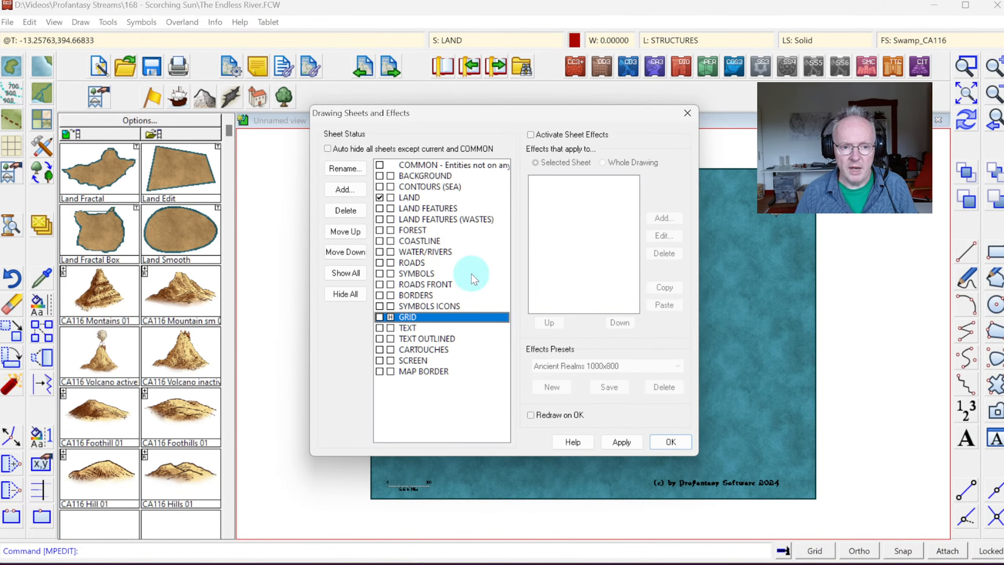
pyautogui.click(531, 136)
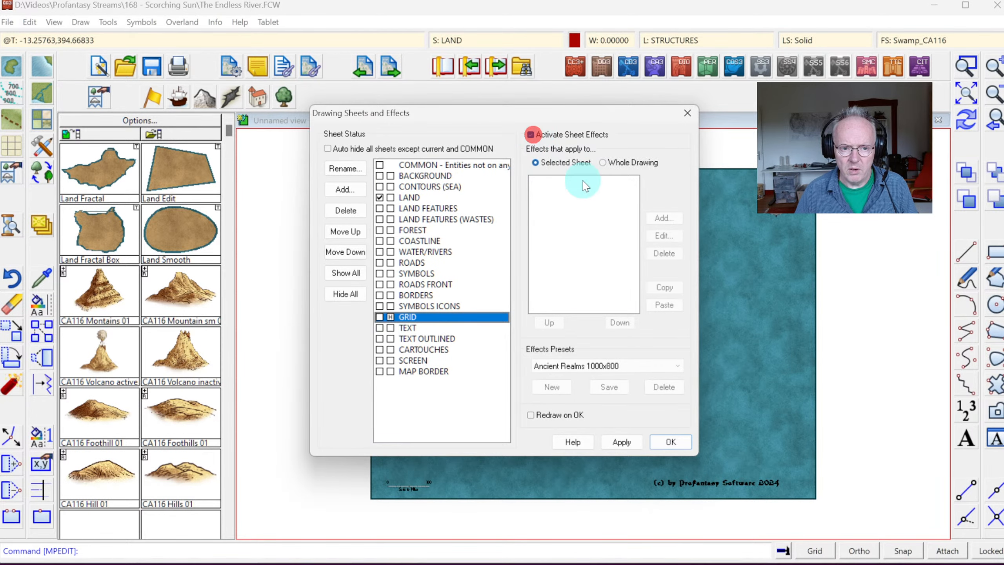
pyautogui.click(672, 442)
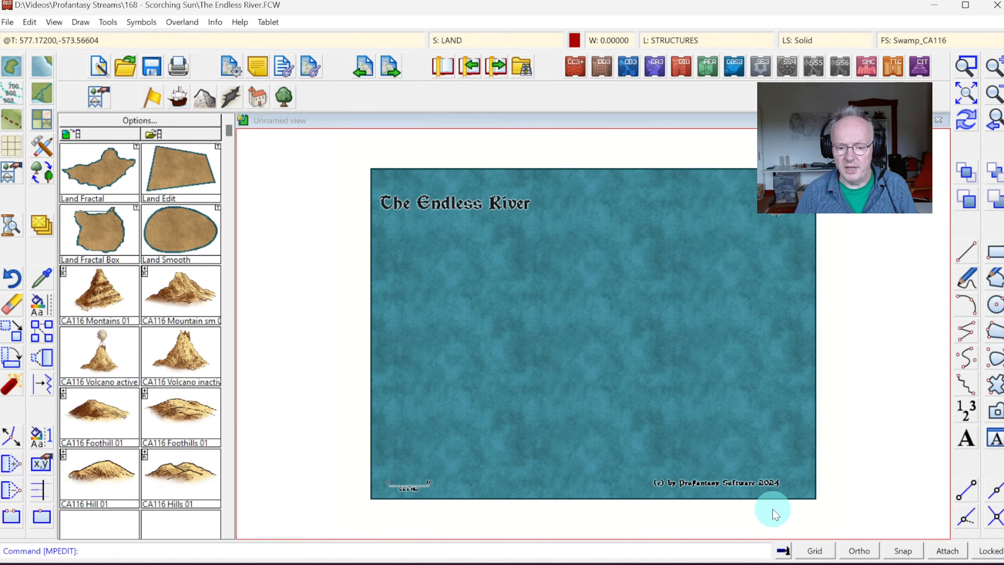
pyautogui.click(965, 66)
pyautogui.click(421, 188)
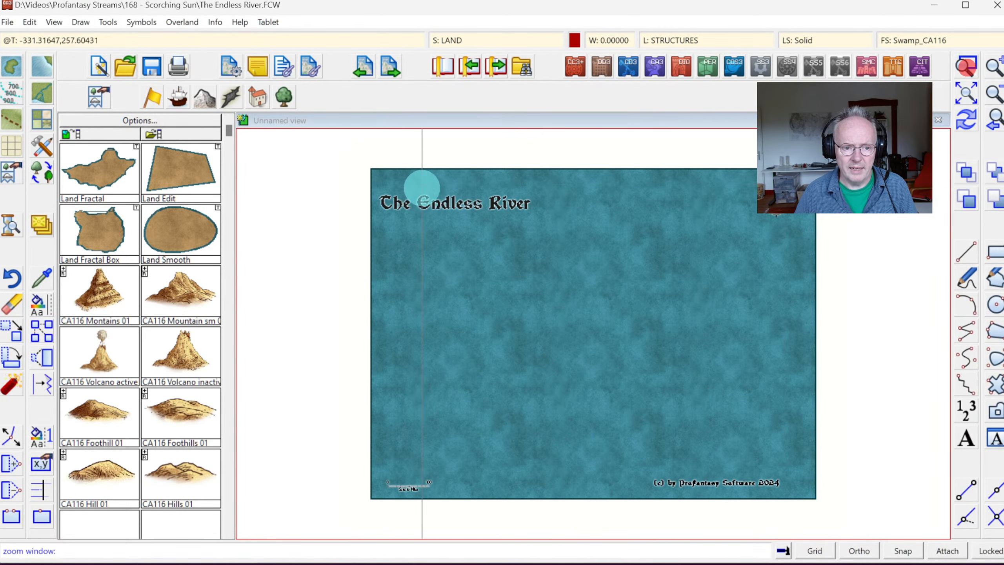
pyautogui.click(478, 223)
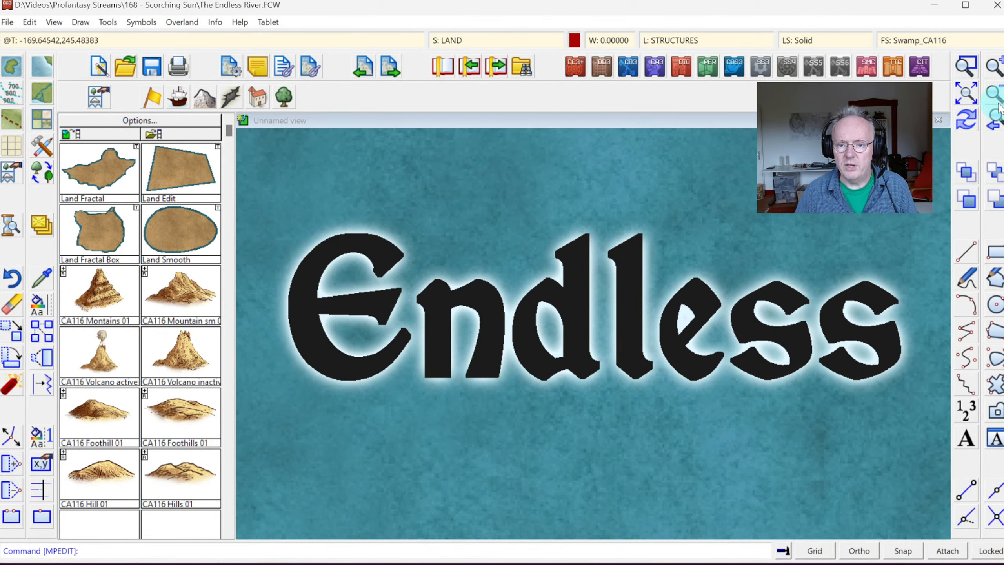
pyautogui.click(995, 125)
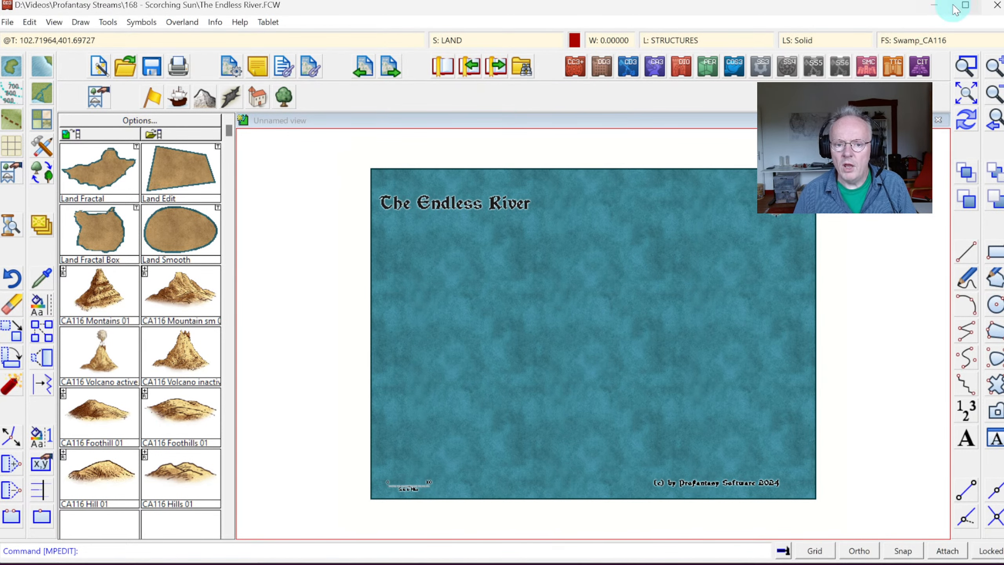
# - Move the copyright notice by its lower-right end into the map's bottom-right corner, just inside the border
pyautogui.click(966, 66)
pyautogui.click(650, 442)
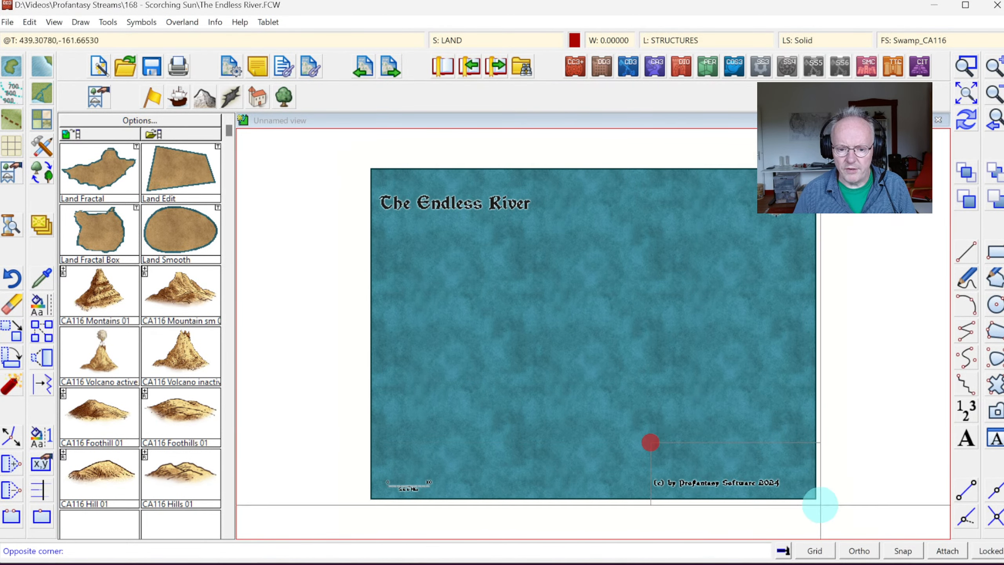
pyautogui.click(819, 508)
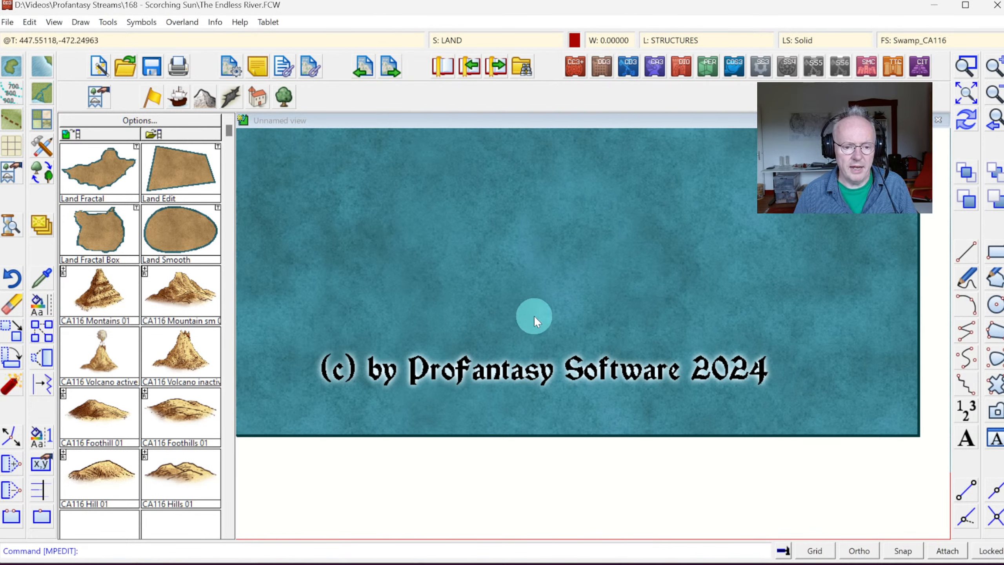
pyautogui.click(9, 335)
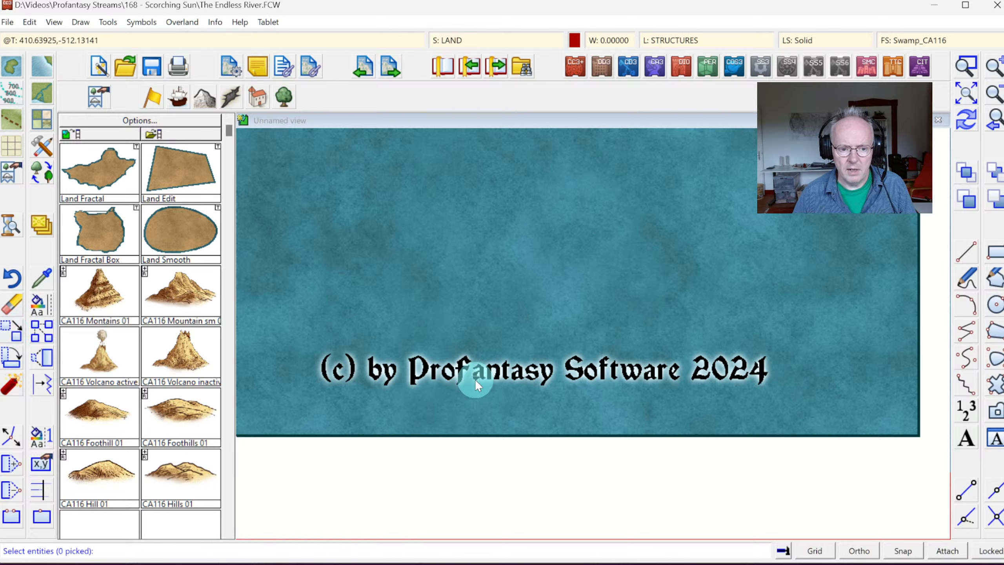
pyautogui.click(501, 378)
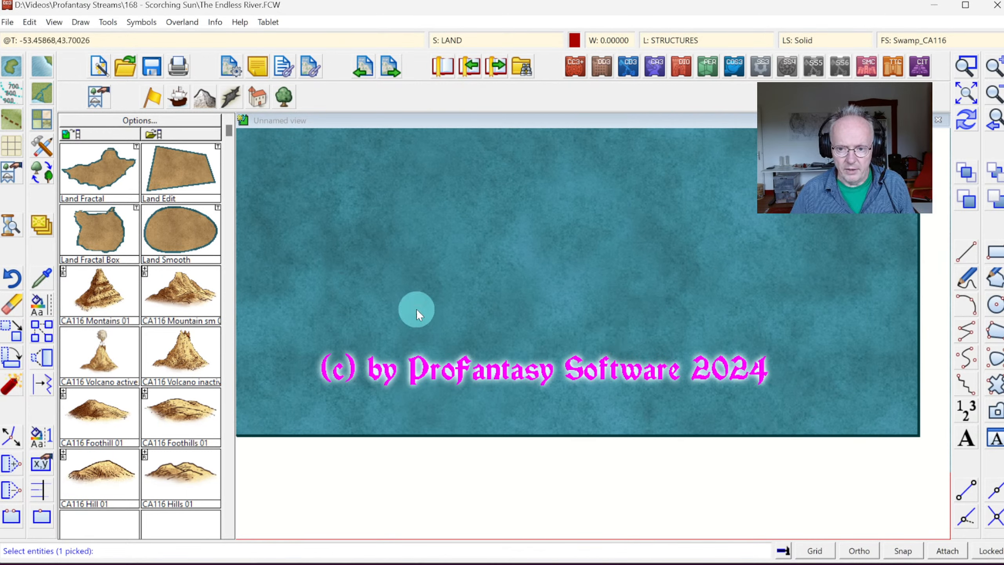
pyautogui.rightClick(492, 256)
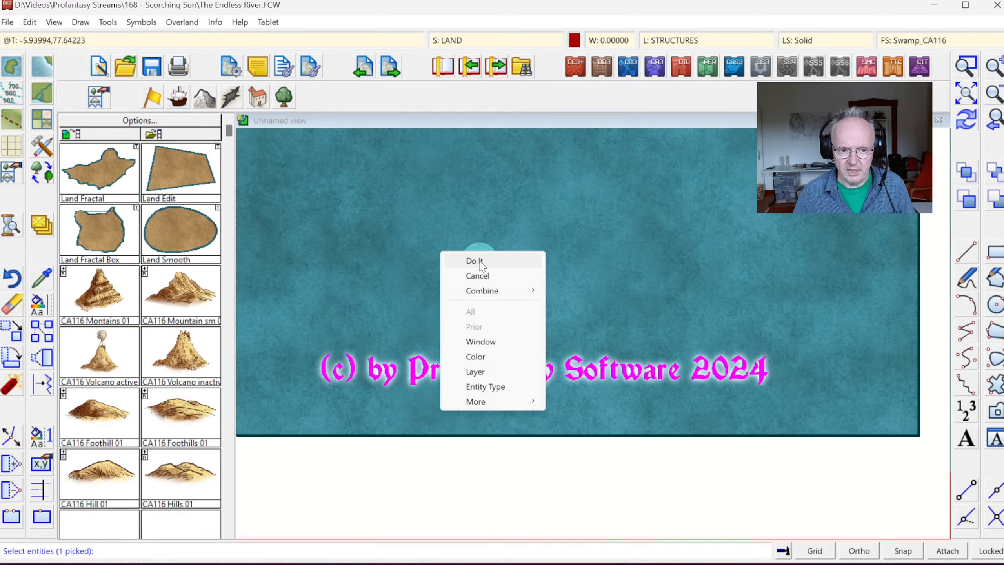
pyautogui.click(479, 261)
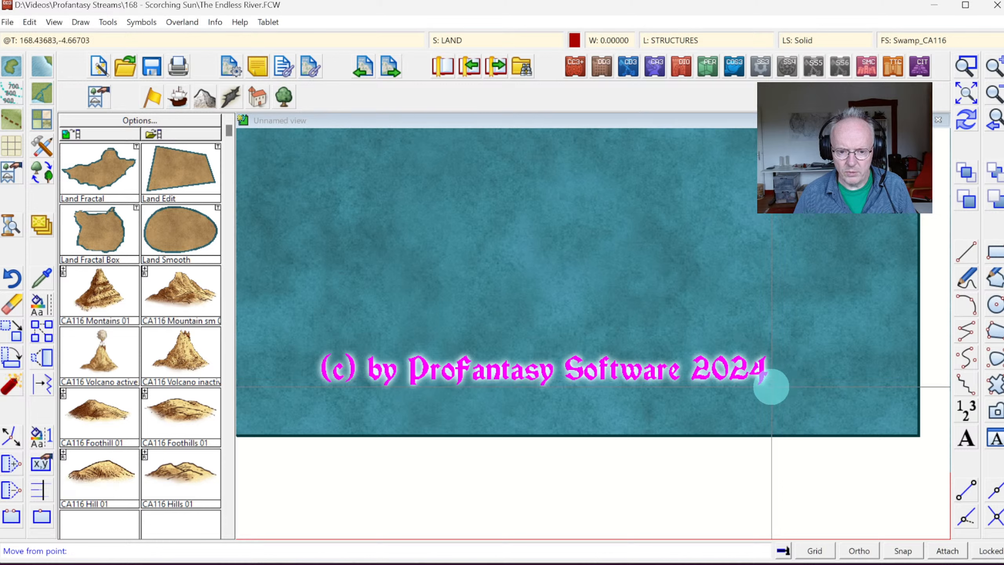
pyautogui.click(771, 385)
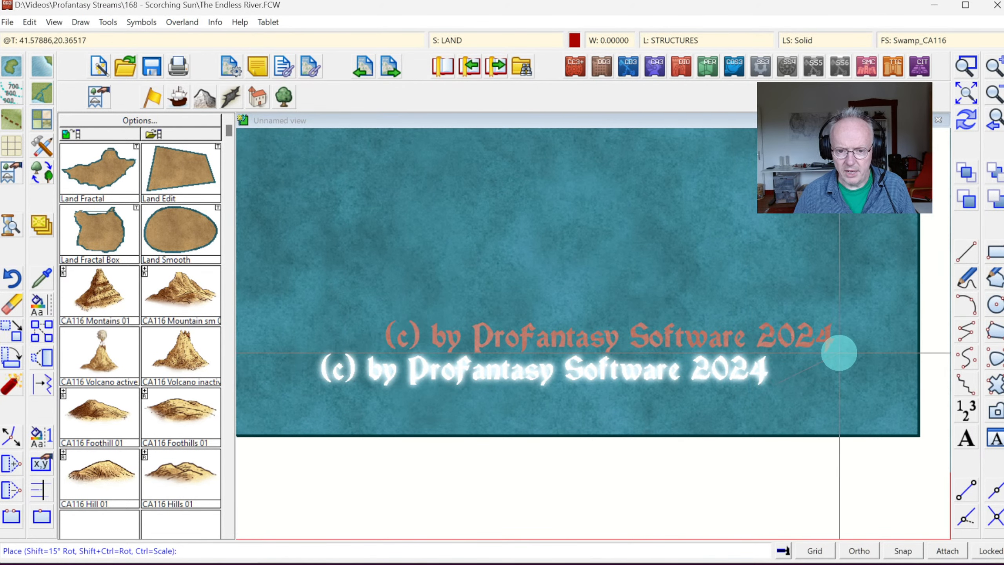
pyautogui.click(911, 427)
pyautogui.click(966, 94)
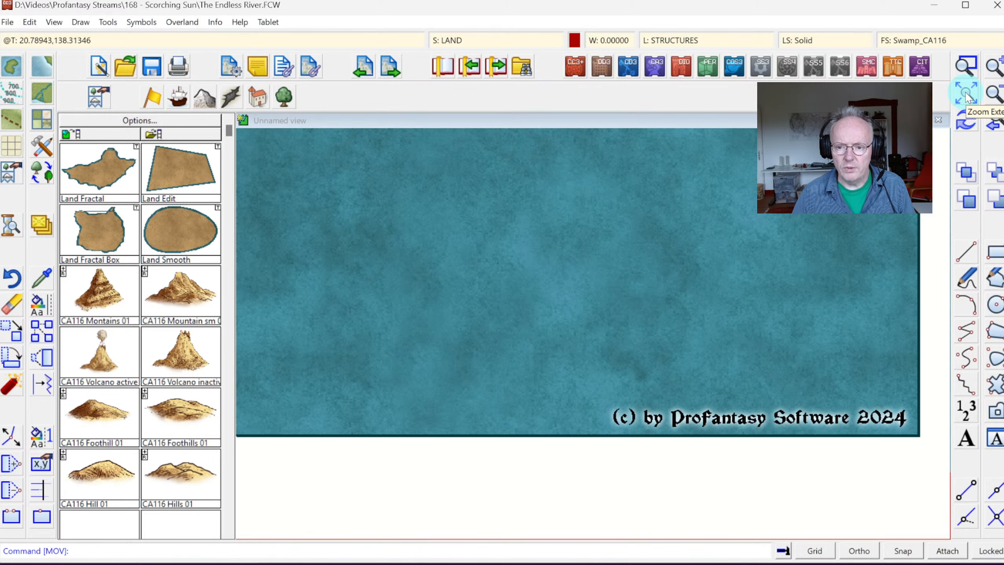
# - Draw a default fractal landmass whose coast crosses the map's south, carrying its other edges outside the eastern and northern map borders
pyautogui.click(966, 94)
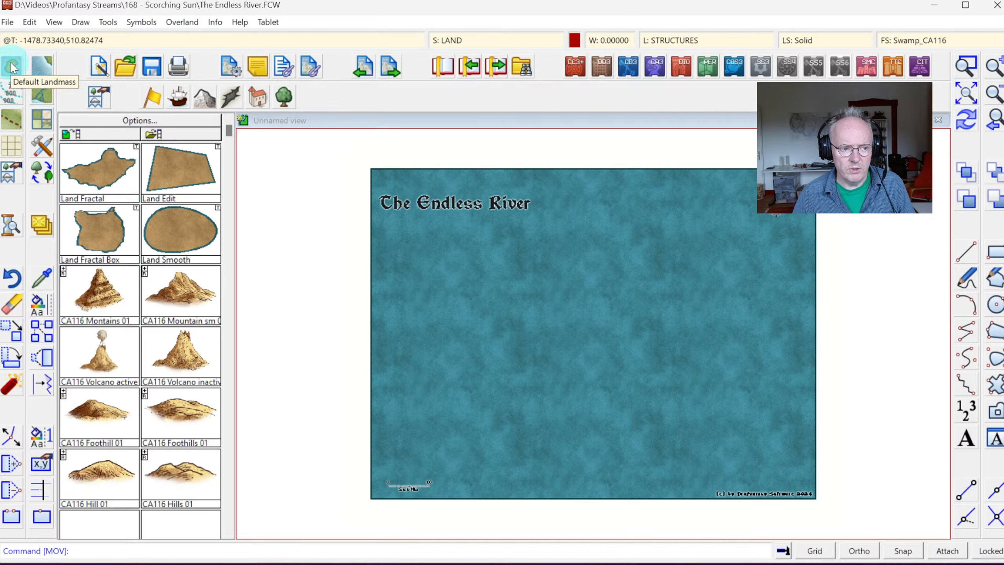
pyautogui.click(90, 175)
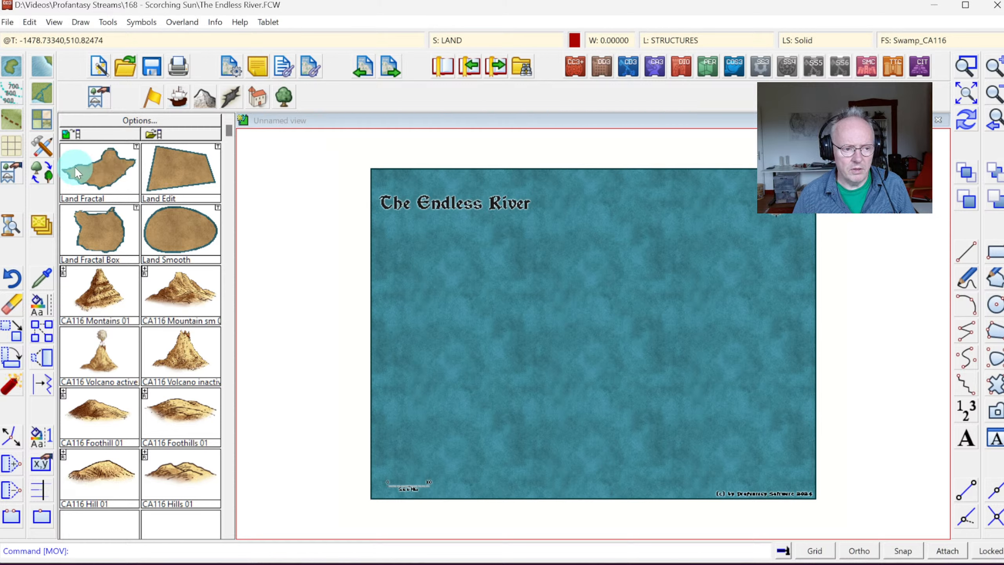
pyautogui.click(12, 68)
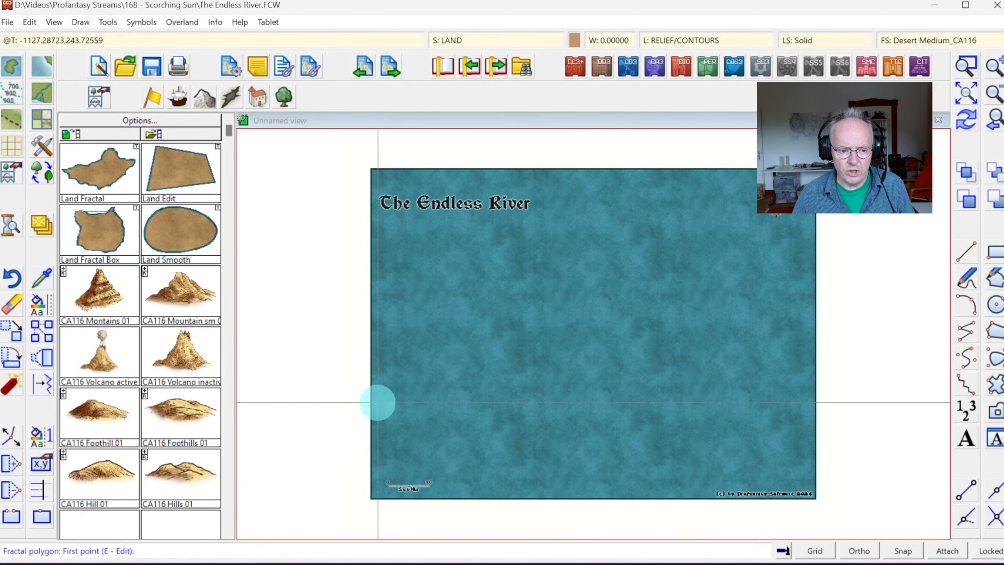
pyautogui.click(423, 406)
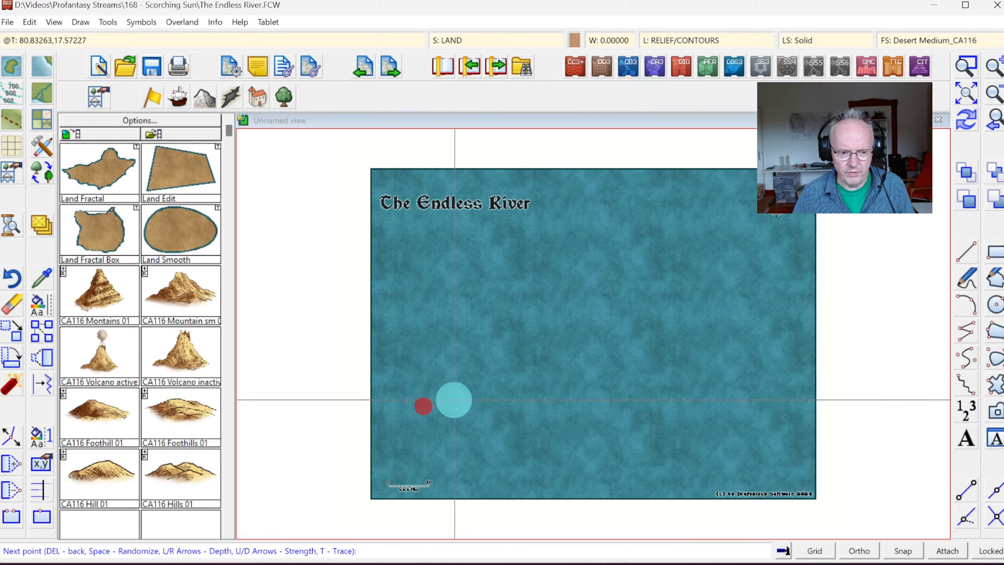
pyautogui.moveTo(494, 393)
pyautogui.mouseDown()
pyautogui.moveTo(512, 398)
pyautogui.moveTo(531, 428)
pyautogui.moveTo(629, 473)
pyautogui.moveTo(827, 380)
pyautogui.mouseUp()
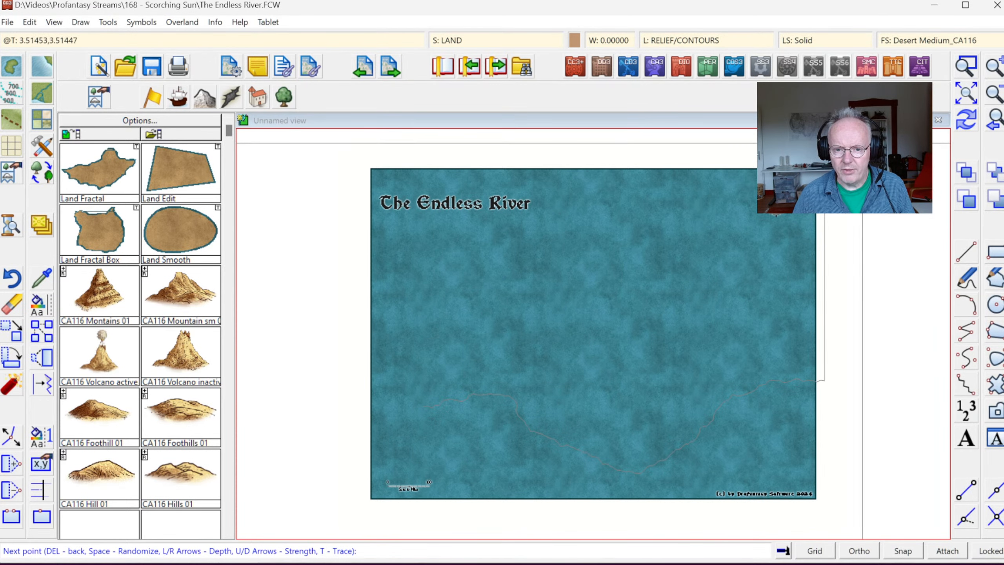
pyautogui.click(695, 132)
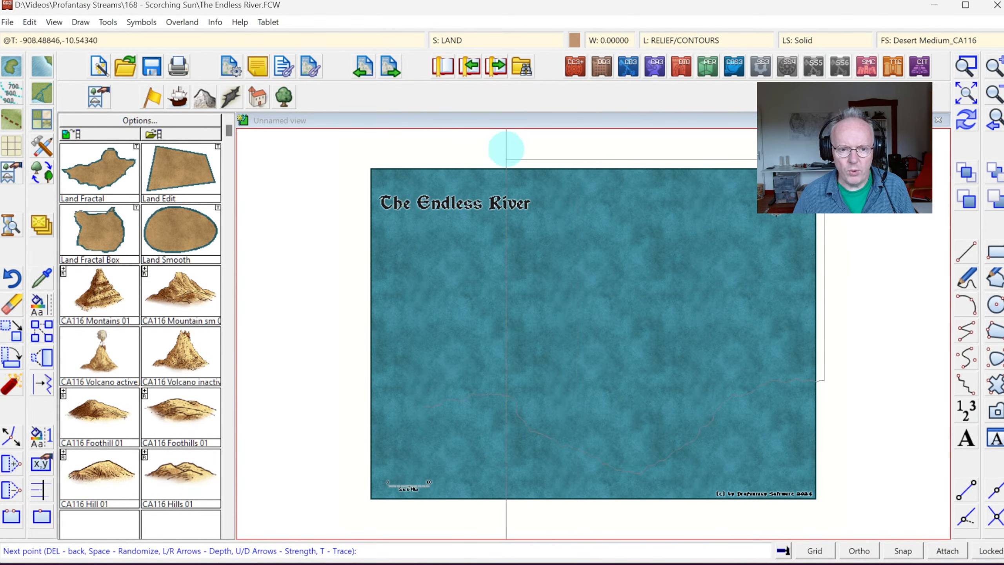
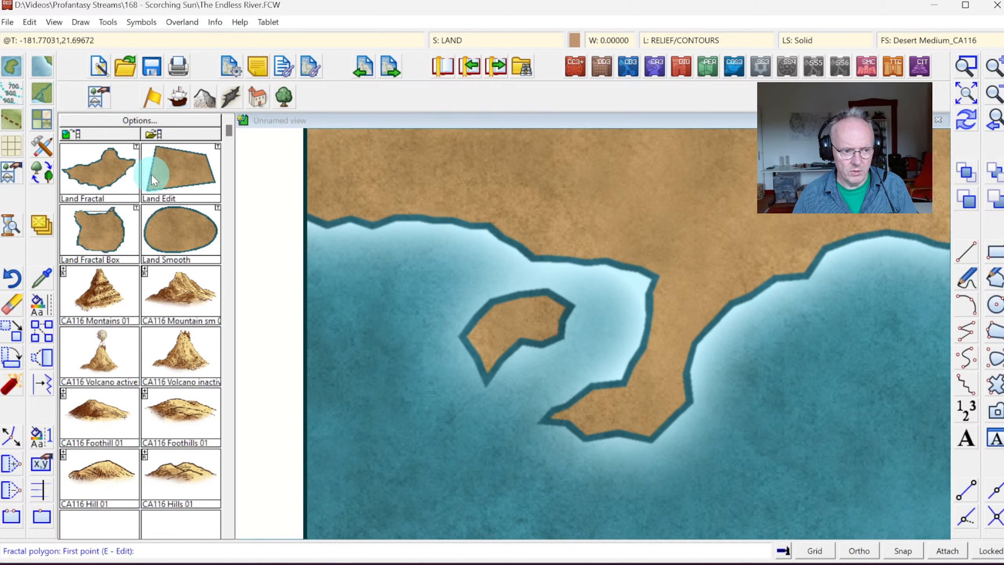
# - Edit the small western island's outline with the Land Edit tool so its southwestern end extends further into the sea
pyautogui.click(172, 166)
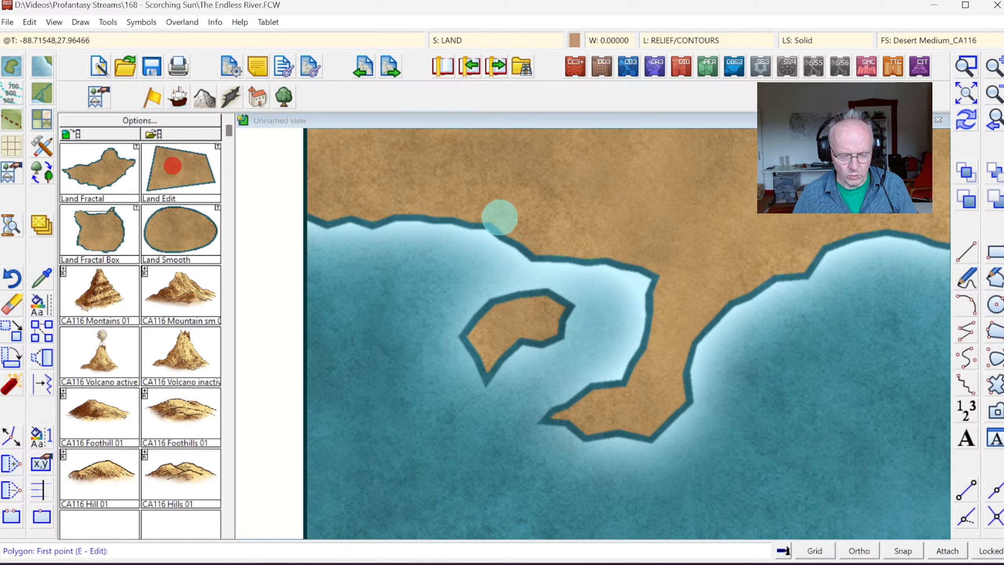
pyautogui.press('e')
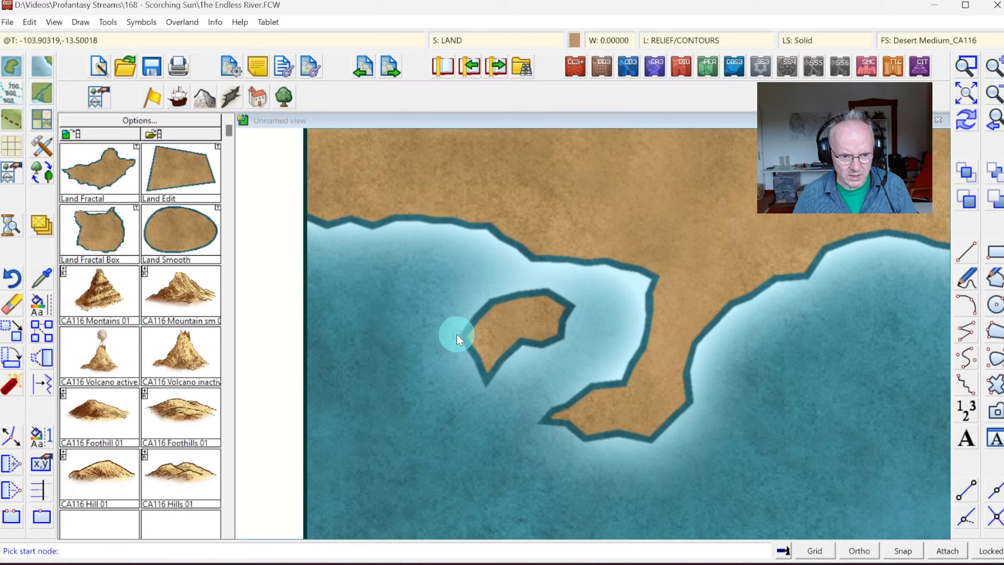
pyautogui.click(459, 334)
pyautogui.click(443, 349)
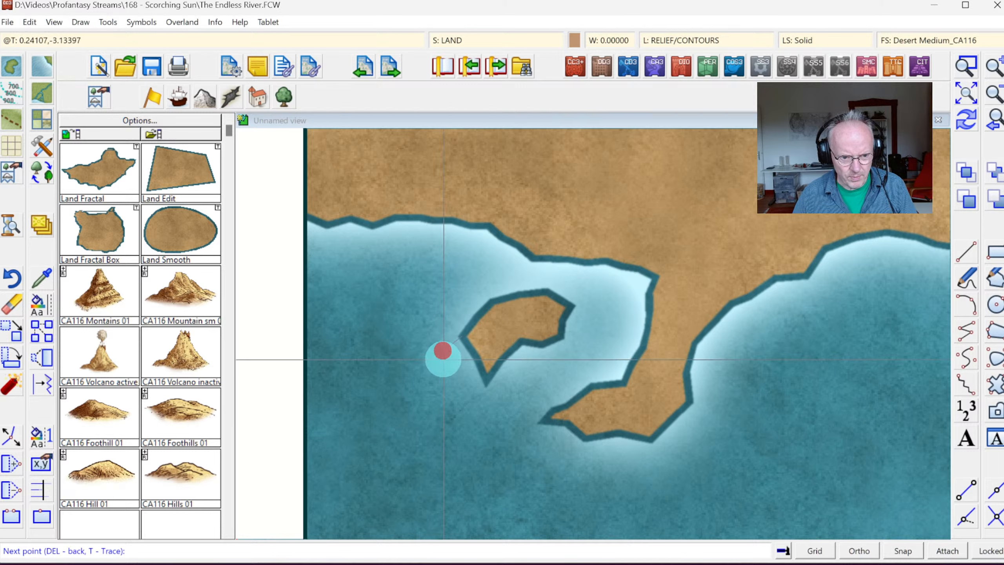
pyautogui.click(444, 359)
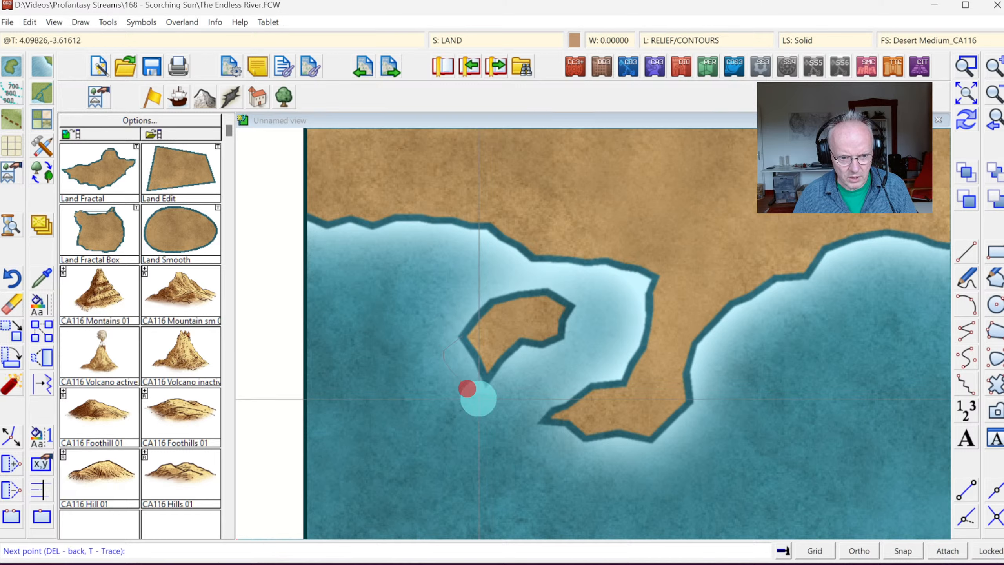
pyautogui.click(478, 398)
pyautogui.rightClick(489, 385)
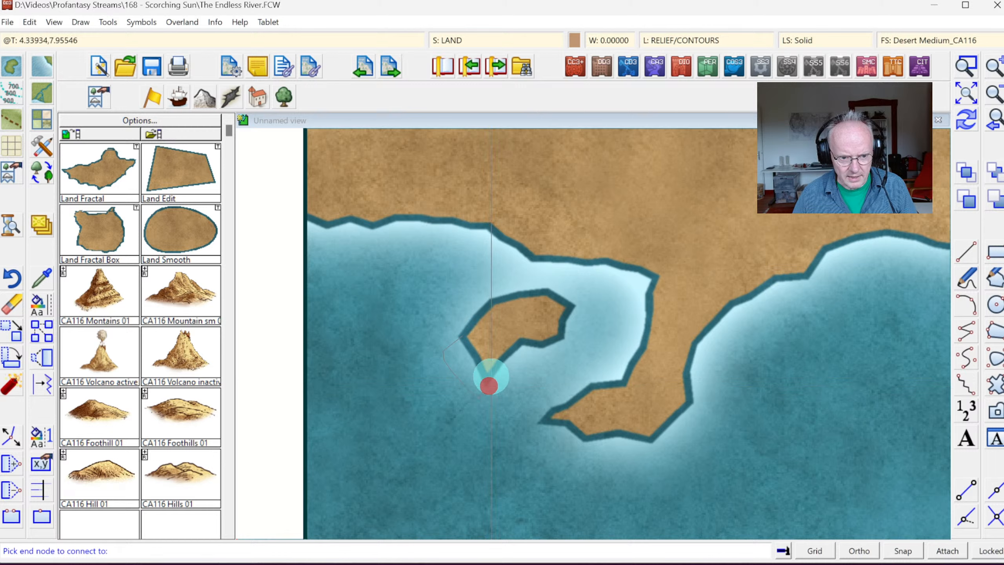
pyautogui.click(489, 378)
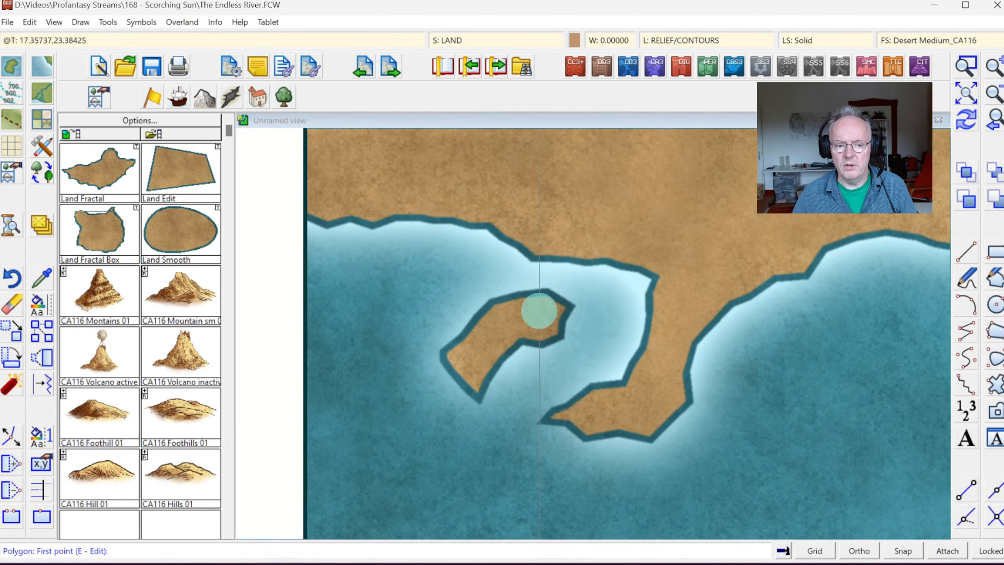
pyautogui.click(993, 120)
pyautogui.rightClick(606, 268)
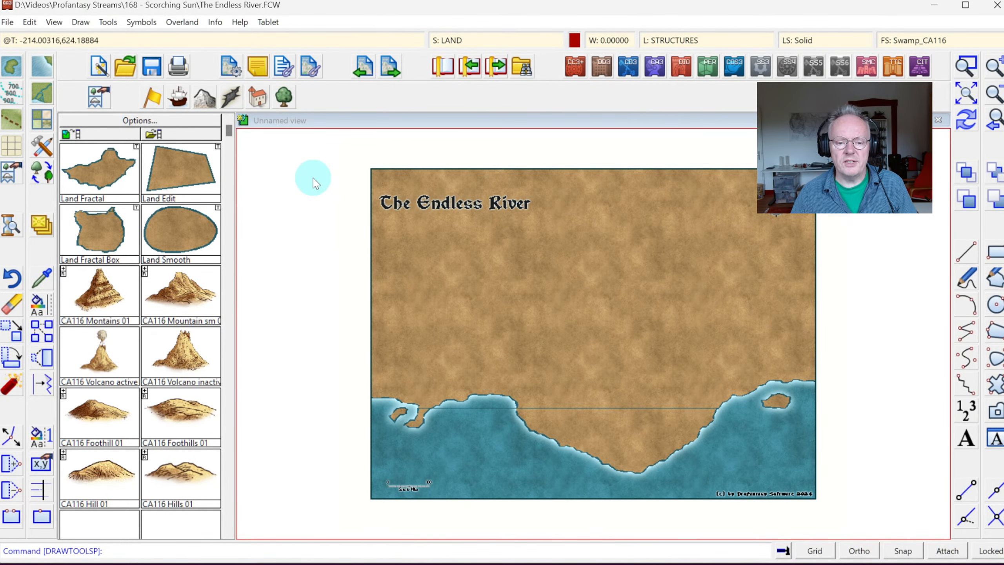
# - Examine the coastline up close at the western island and peninsula and along the eastern side of the southern headland
pyautogui.click(967, 65)
pyautogui.click(392, 381)
pyautogui.click(485, 452)
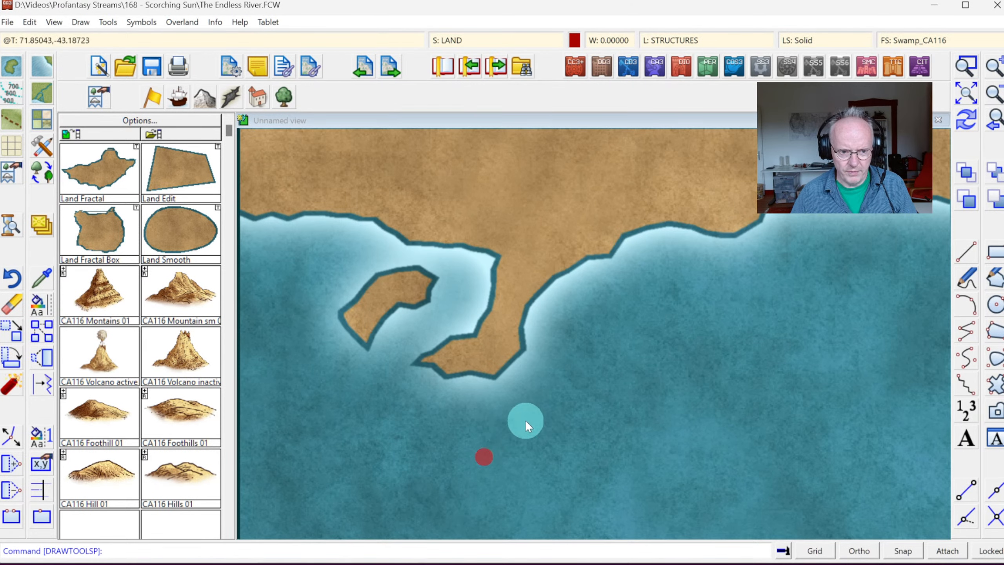
pyautogui.click(966, 92)
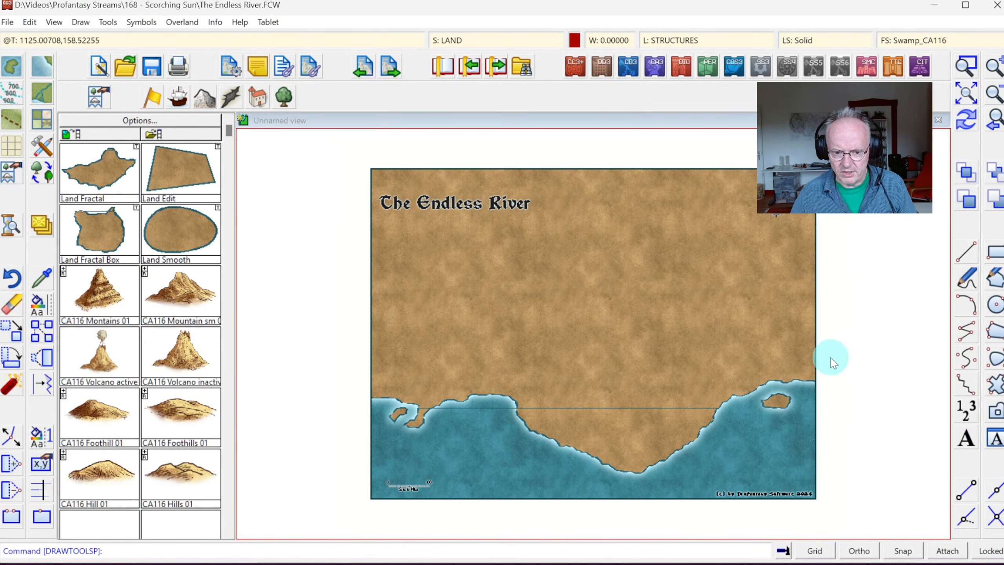
pyautogui.click(967, 65)
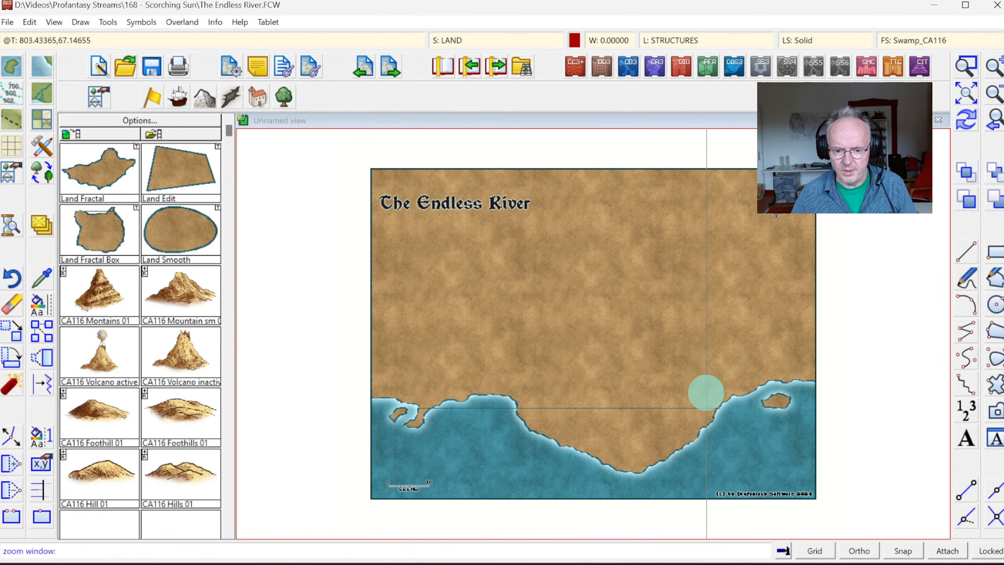
pyautogui.click(732, 421)
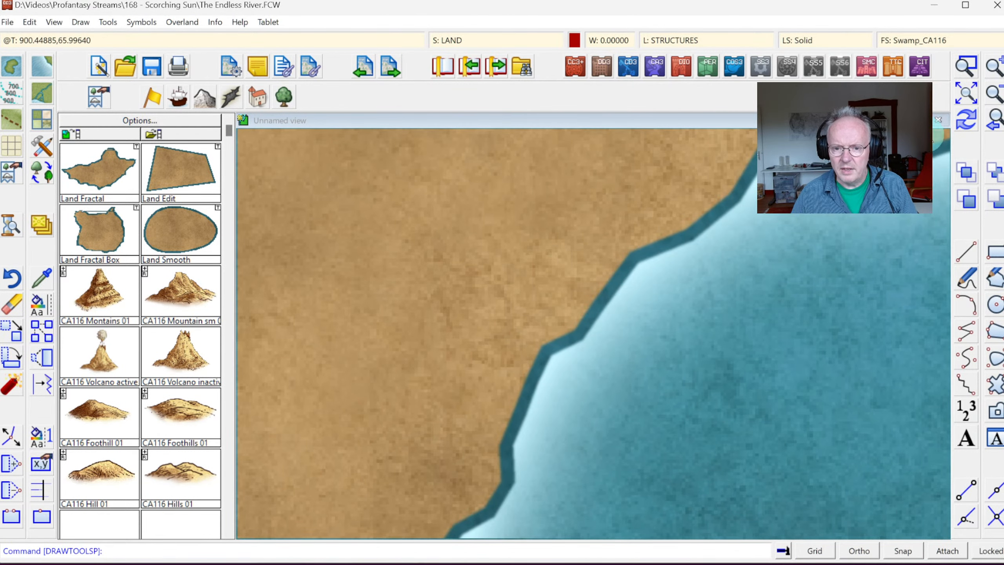
pyautogui.click(968, 94)
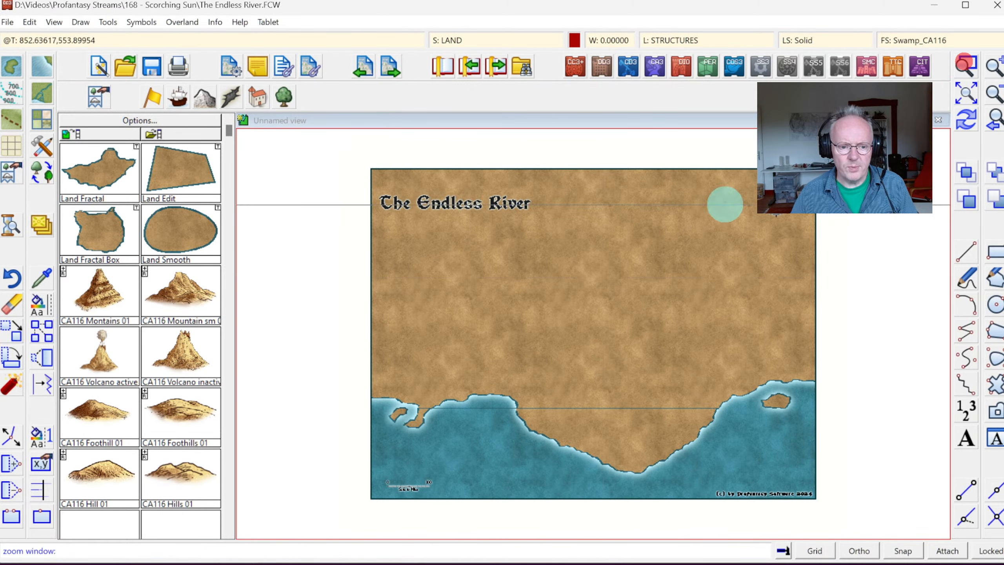
pyautogui.click(401, 395)
pyautogui.click(466, 425)
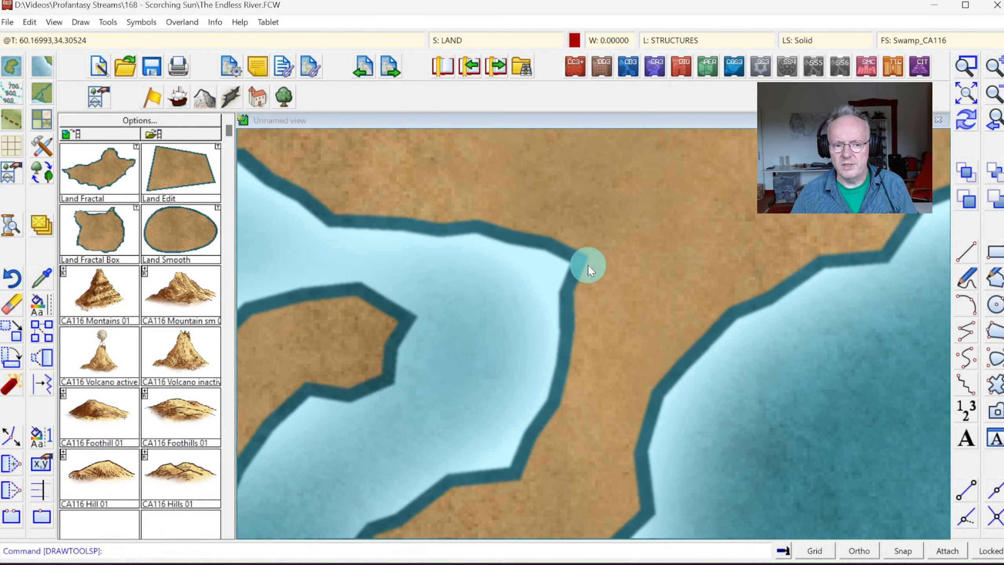
pyautogui.click(963, 97)
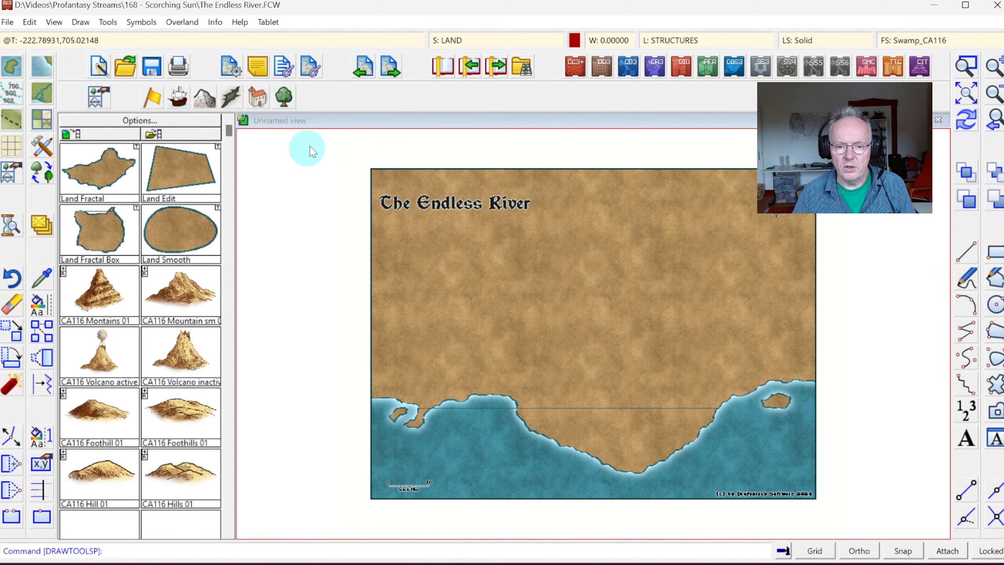
pyautogui.click(41, 94)
pyautogui.rightClick(41, 94)
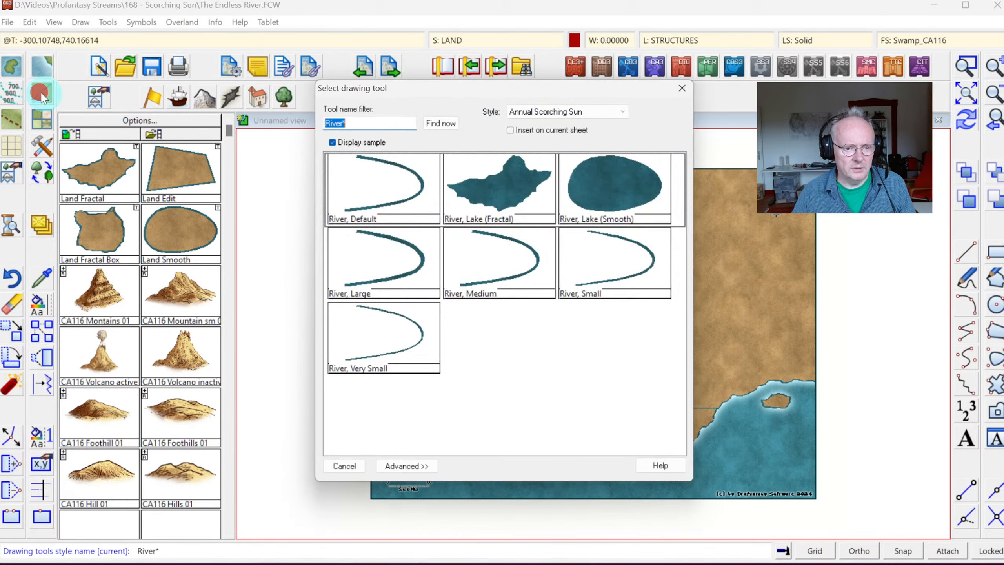
pyautogui.click(402, 261)
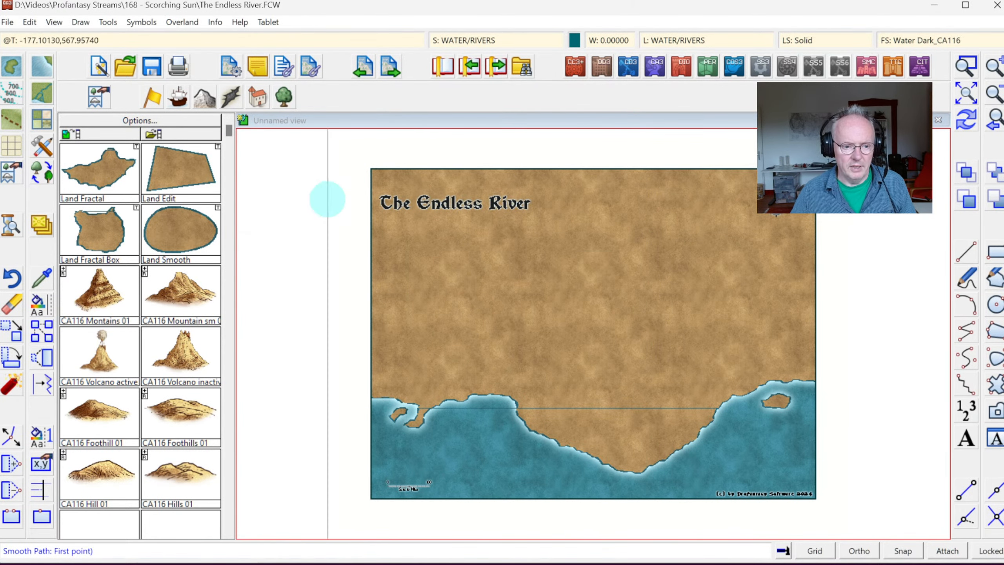
pyautogui.rightClick(359, 217)
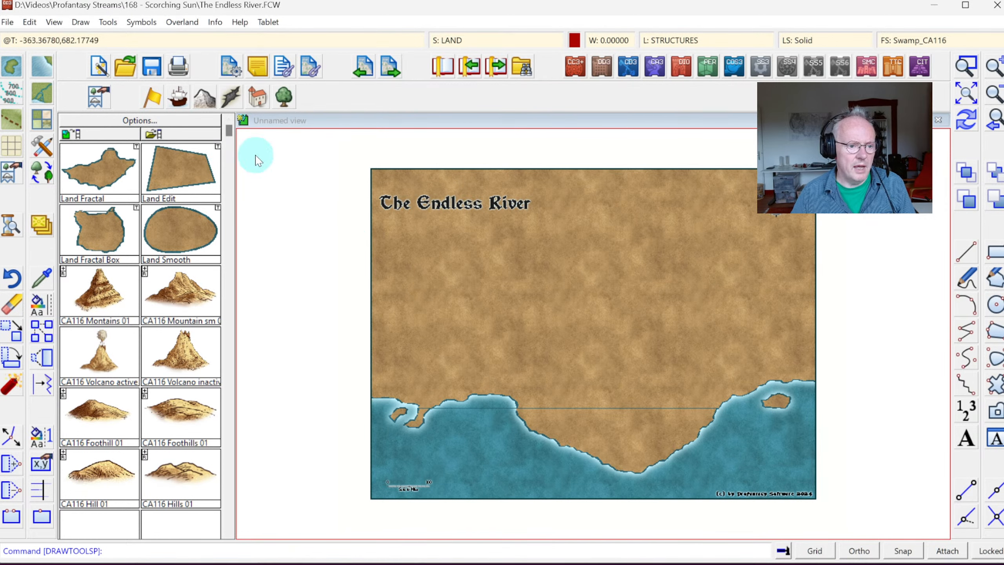
# - Draw a smooth Contour Sea 3 deep-water area across the map's southwest corner, extending beyond the western and southern borders
pyautogui.click(182, 98)
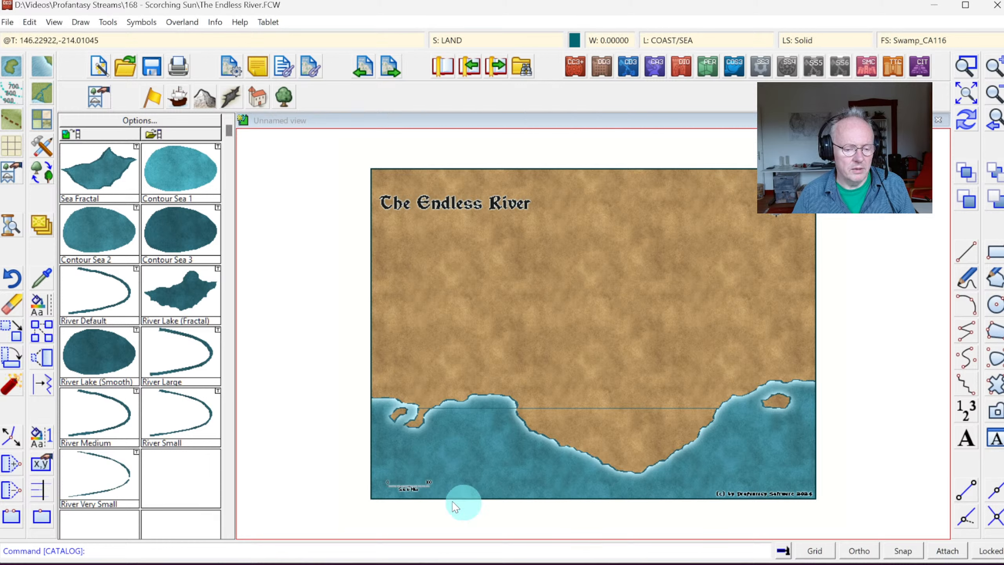
pyautogui.click(169, 227)
pyautogui.click(350, 460)
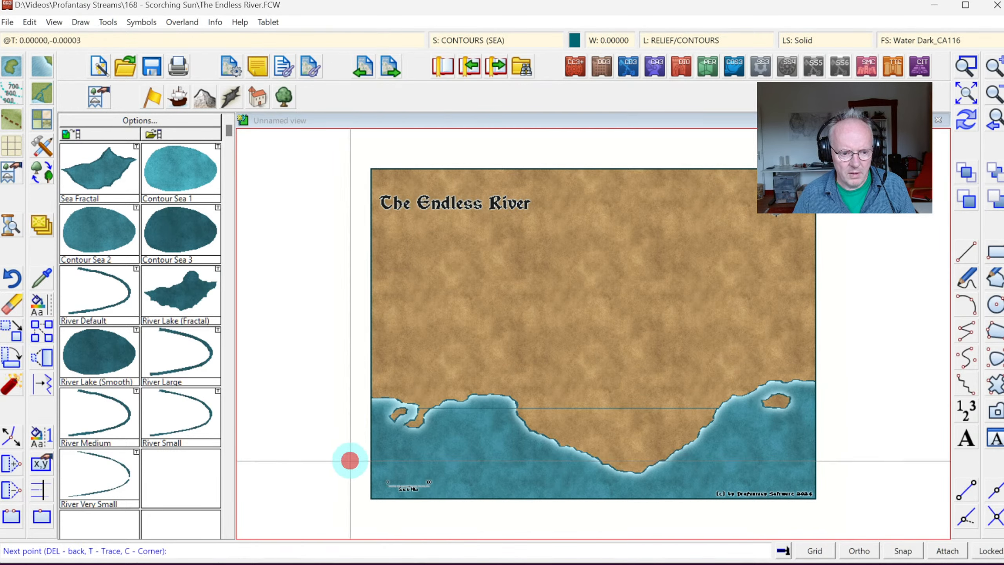
pyautogui.click(382, 451)
pyautogui.click(413, 459)
pyautogui.click(443, 461)
pyautogui.click(467, 455)
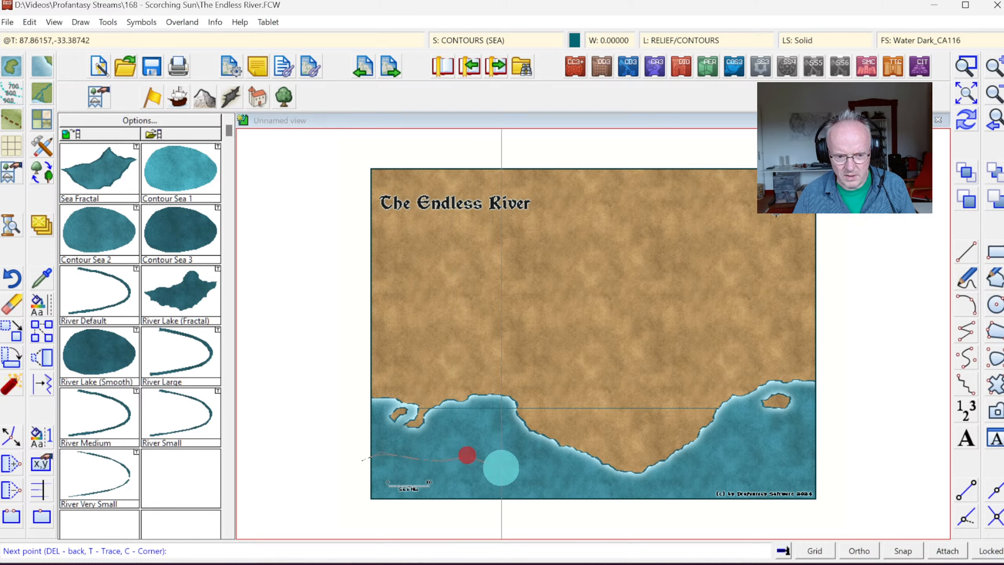
pyautogui.click(529, 480)
pyautogui.click(538, 491)
pyautogui.click(553, 508)
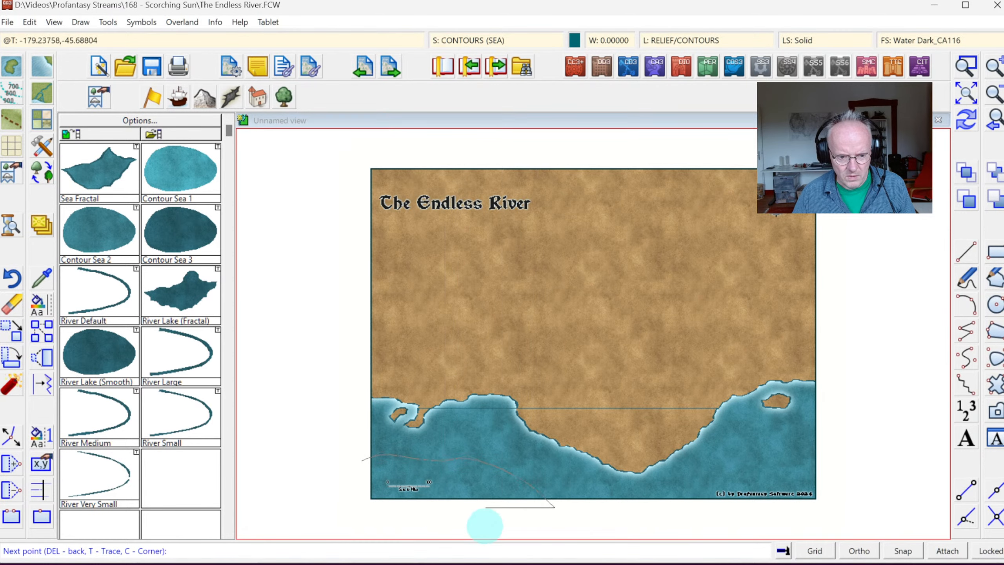
pyautogui.rightClick(347, 520)
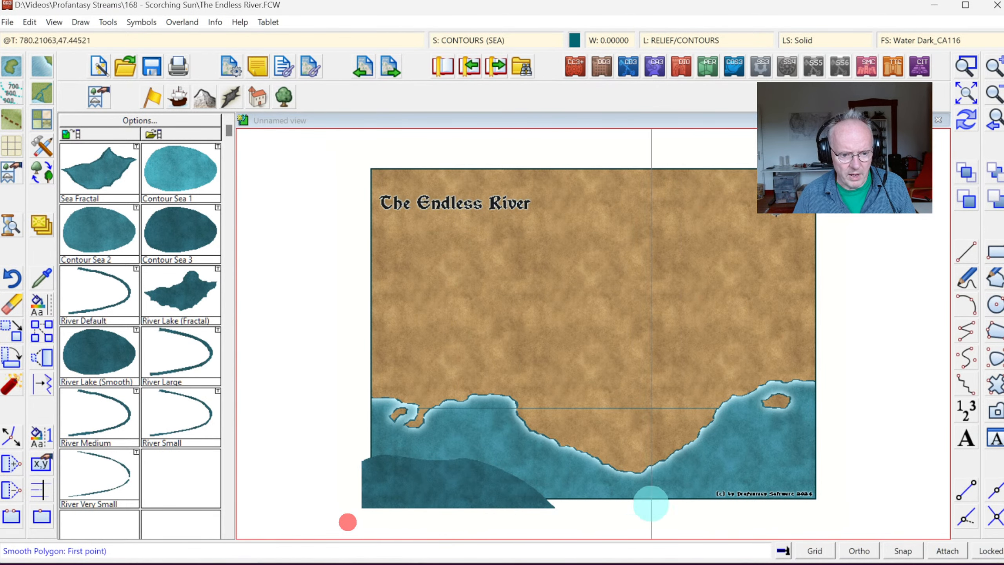
# - Draw a second smooth deep-water contour across the map's southeast corner and redraw the map with both contours' effects
pyautogui.click(649, 499)
pyautogui.click(722, 476)
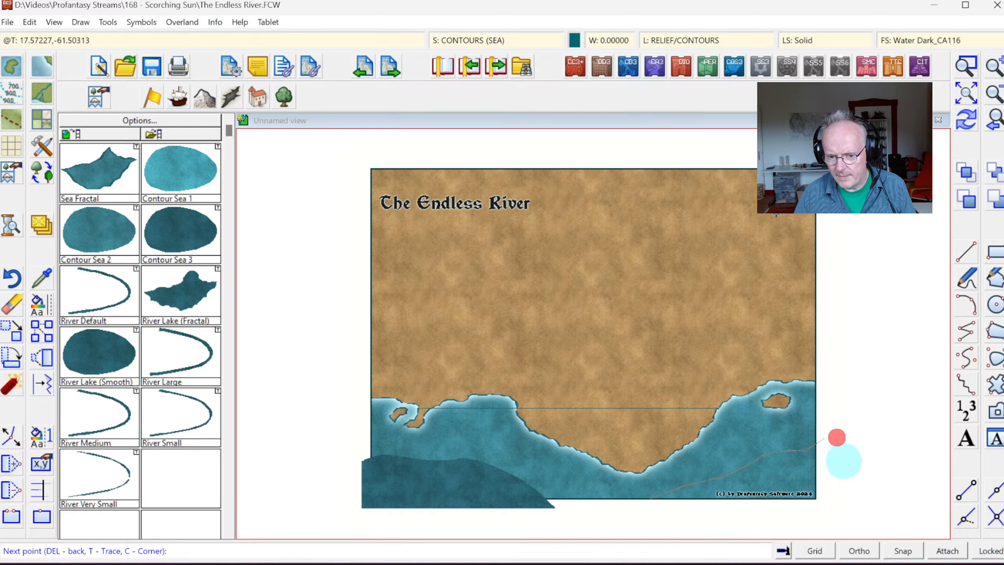
pyautogui.click(841, 512)
pyautogui.click(674, 520)
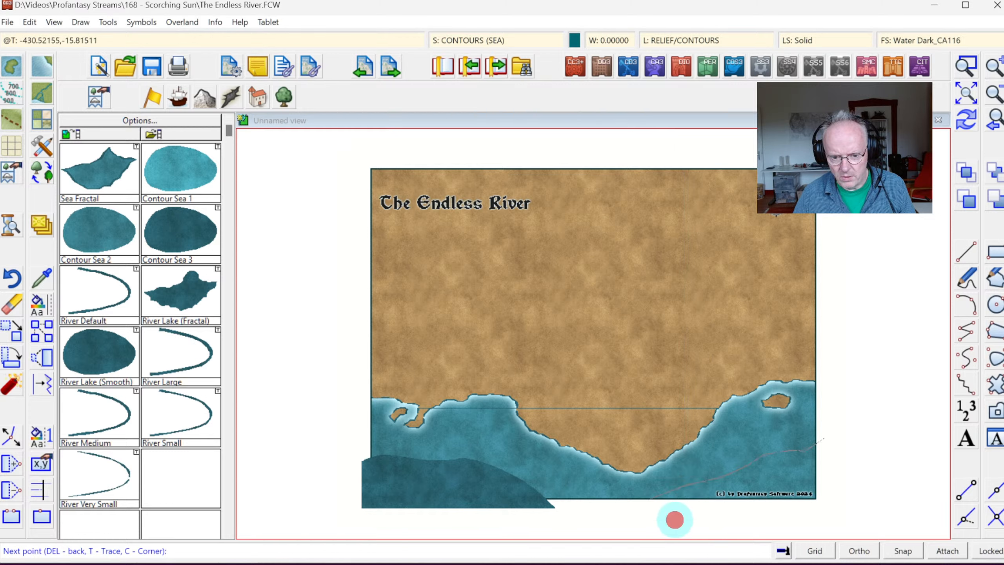
pyautogui.rightClick(674, 519)
pyautogui.click(967, 114)
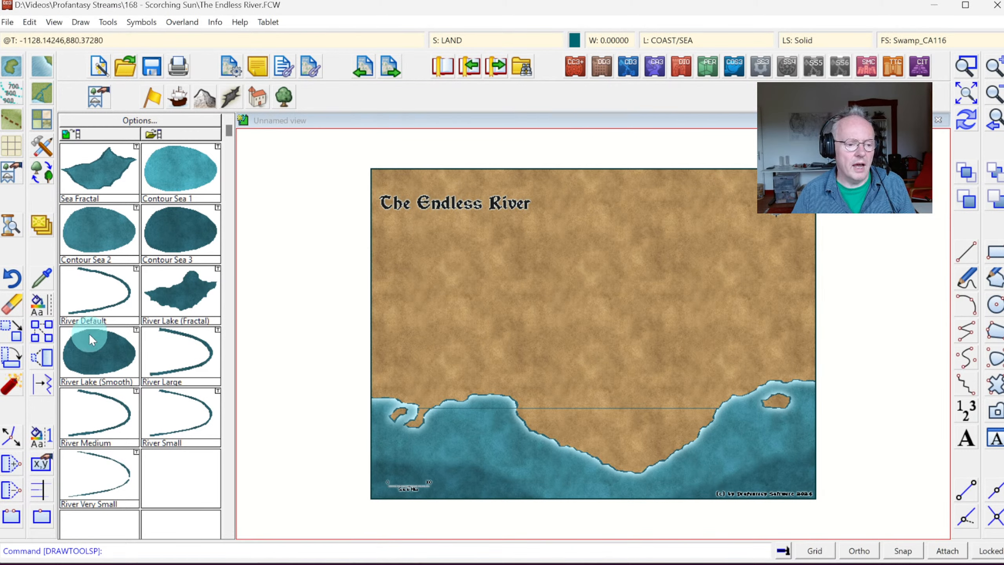
# - Draw a large smooth river, starting snapped onto the southern headland's coast and winding north past the map's northern border, and redraw the map
pyautogui.click(41, 93)
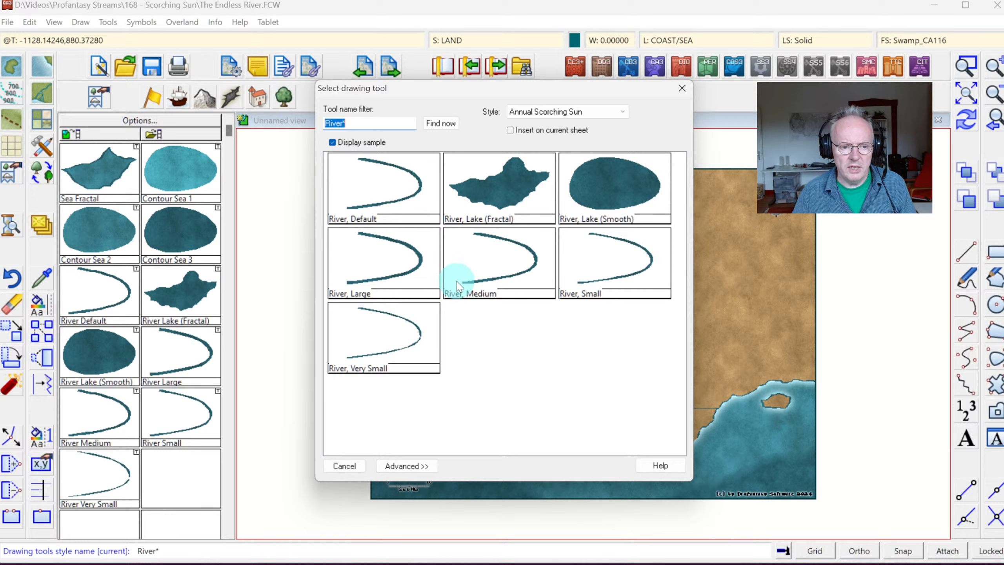
pyautogui.click(393, 267)
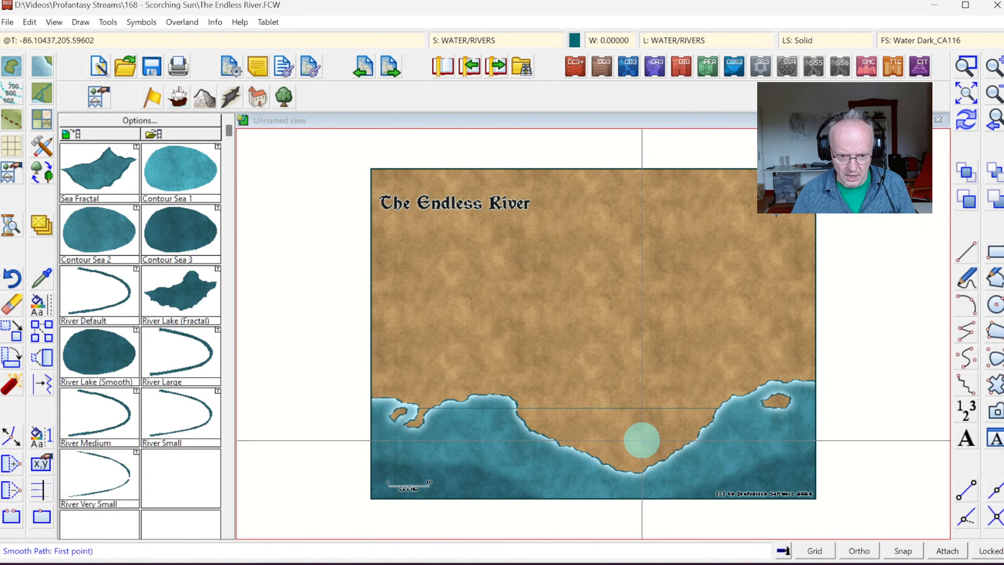
pyautogui.scroll(2, 674, 284)
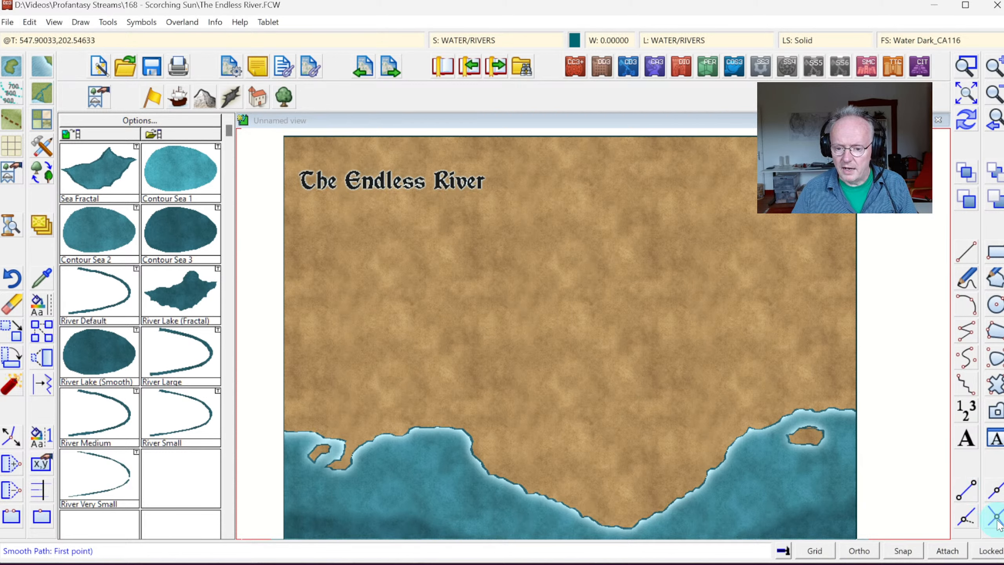
pyautogui.click(108, 21)
pyautogui.moveTo(130, 67)
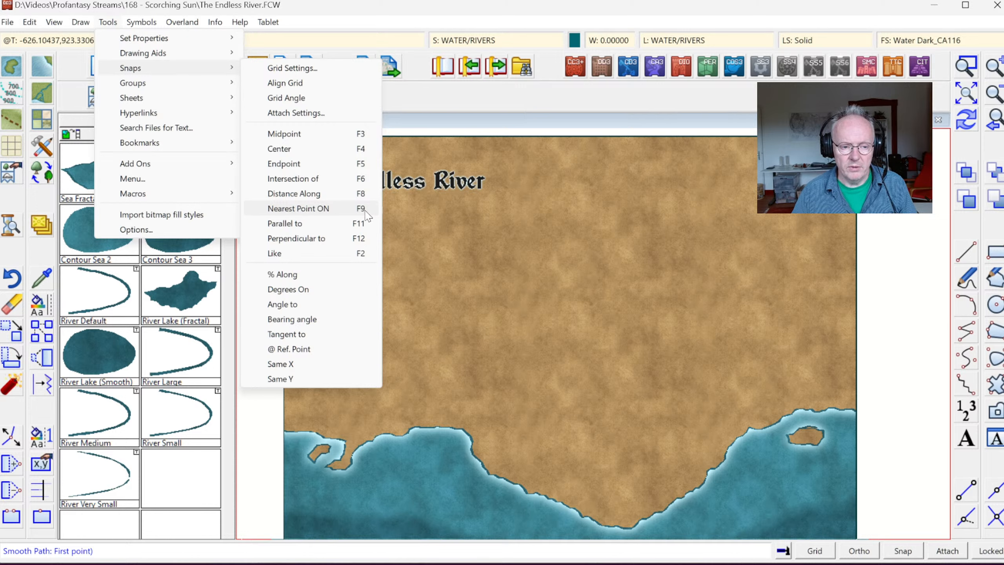
pyautogui.click(308, 209)
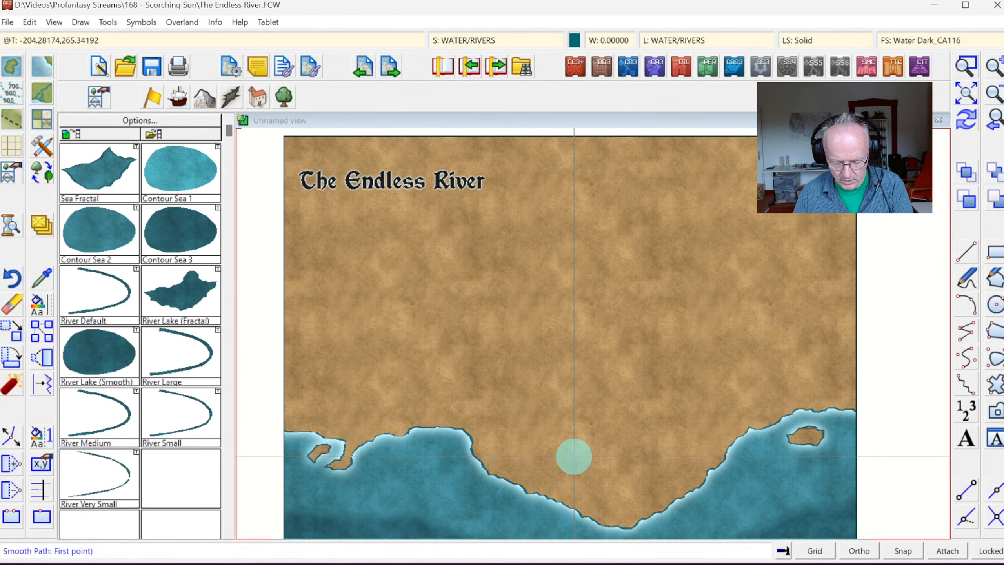
pyautogui.press('F7')
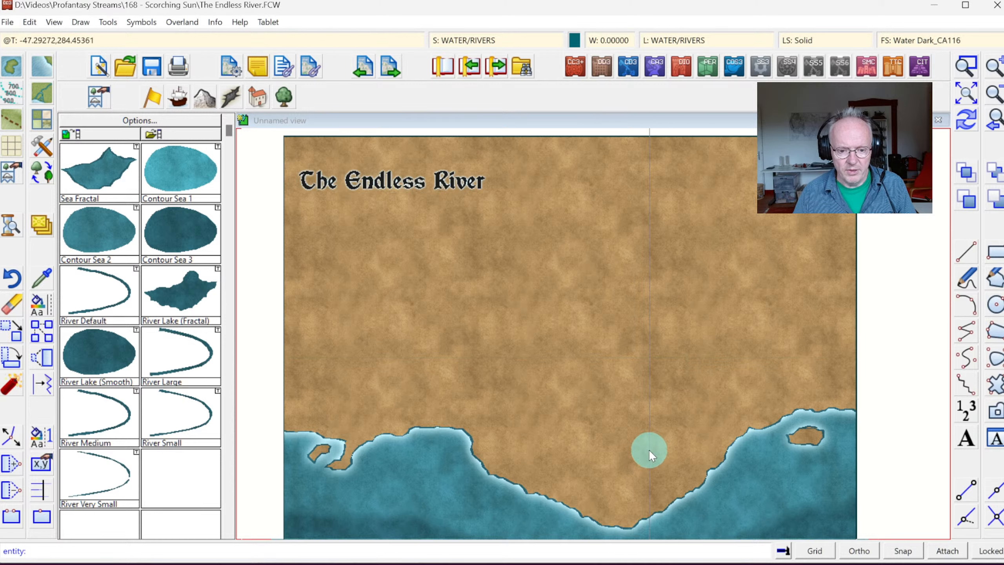
pyautogui.click(602, 523)
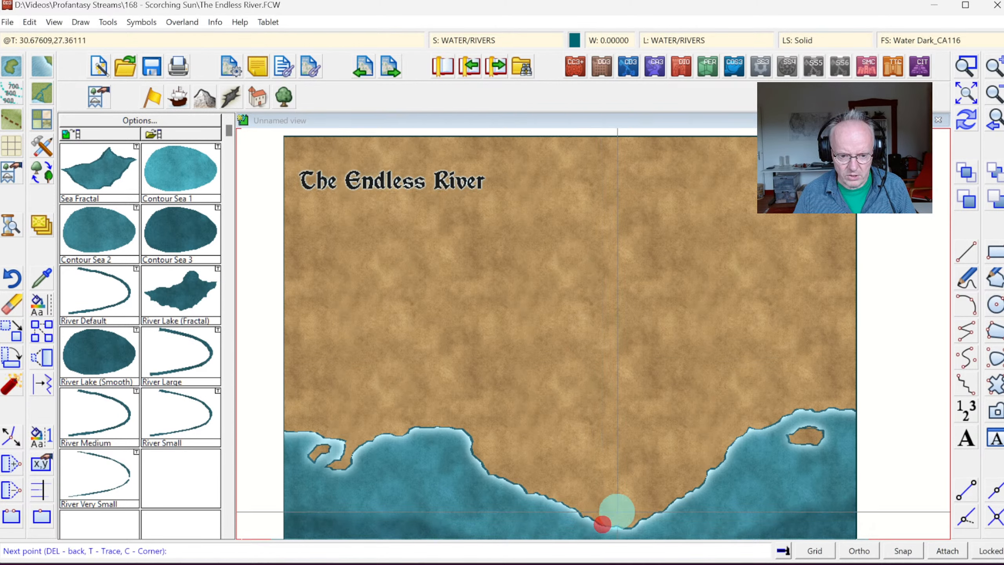
pyautogui.click(608, 514)
pyautogui.moveTo(608, 514)
pyautogui.mouseDown()
pyautogui.moveTo(647, 475)
pyautogui.moveTo(613, 441)
pyautogui.moveTo(651, 408)
pyautogui.moveTo(637, 382)
pyautogui.moveTo(559, 356)
pyautogui.moveTo(556, 342)
pyautogui.moveTo(595, 334)
pyautogui.moveTo(609, 314)
pyautogui.moveTo(604, 283)
pyautogui.moveTo(632, 260)
pyautogui.moveTo(596, 212)
pyautogui.moveTo(628, 174)
pyautogui.moveTo(614, 129)
pyautogui.mouseUp()
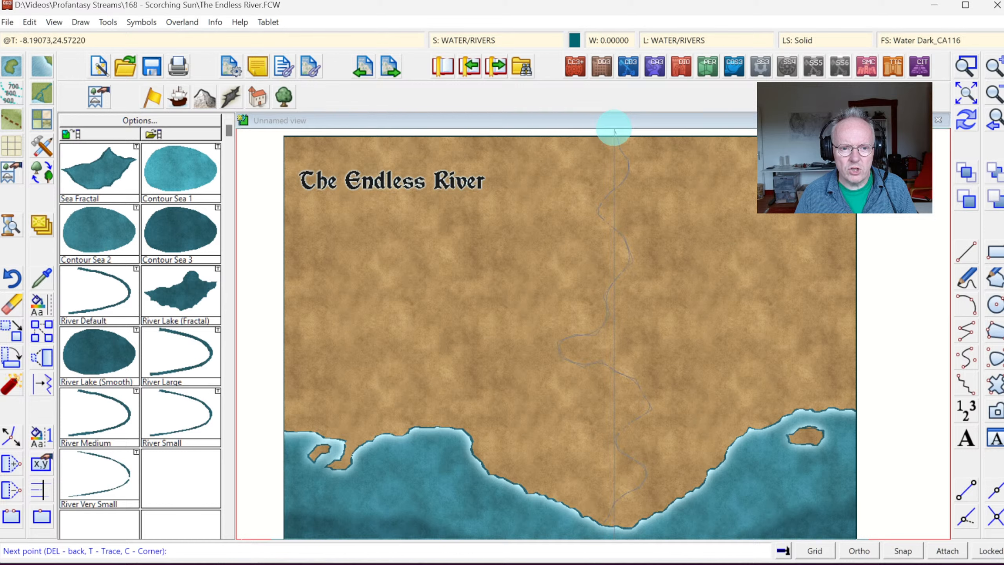
pyautogui.rightClick(615, 129)
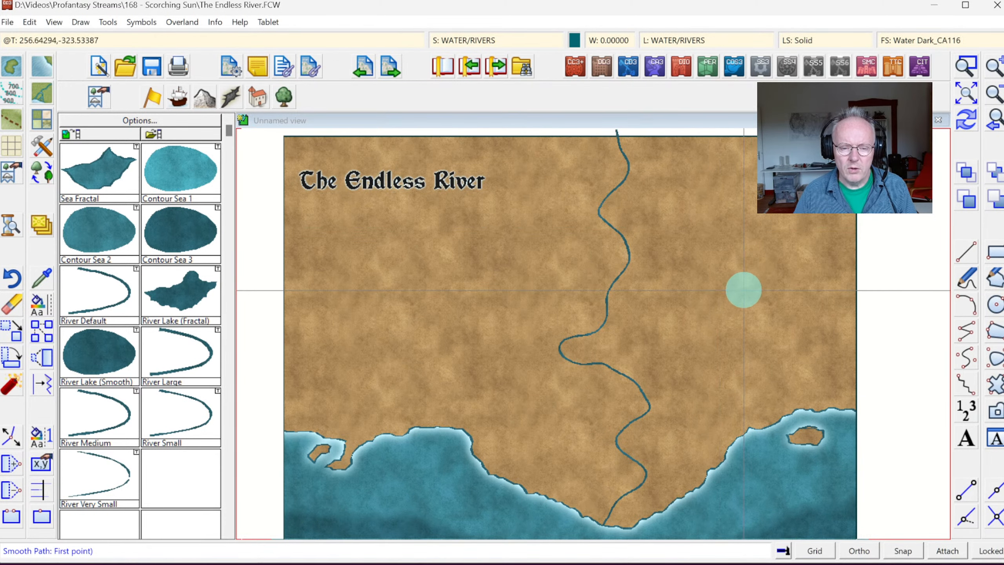
pyautogui.click(967, 123)
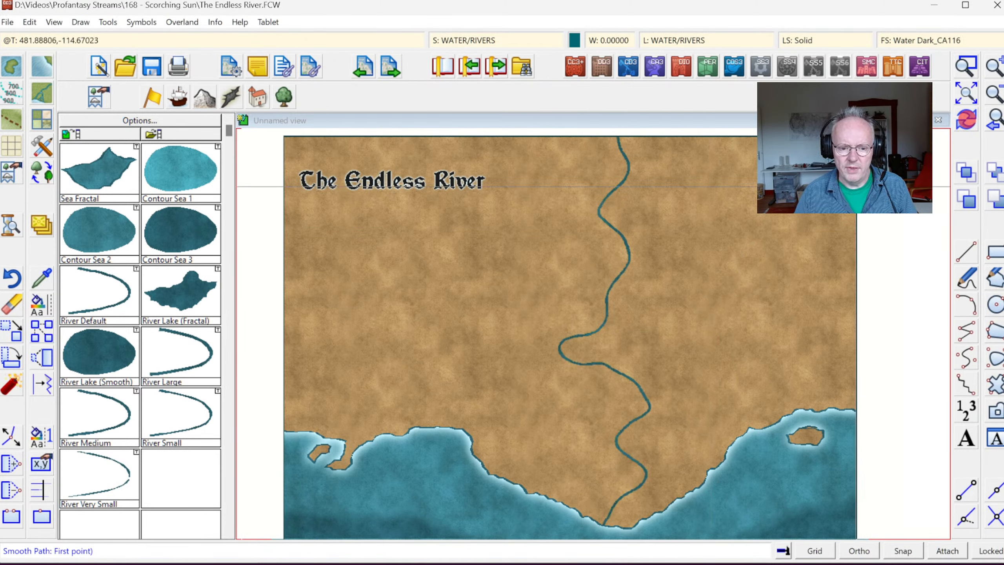
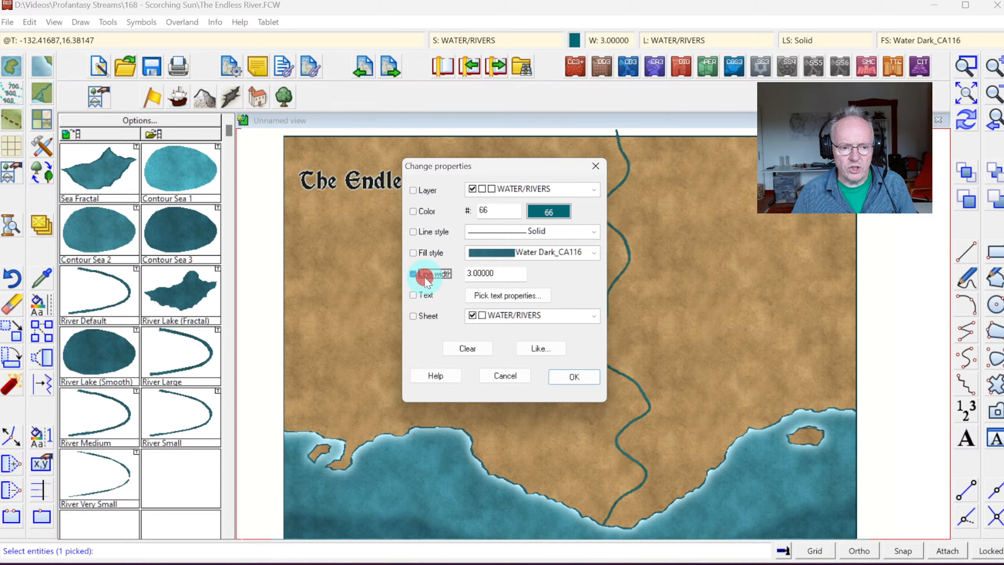
# - Set the river's line width to 5 and redraw the map
pyautogui.doubleClick(498, 273)
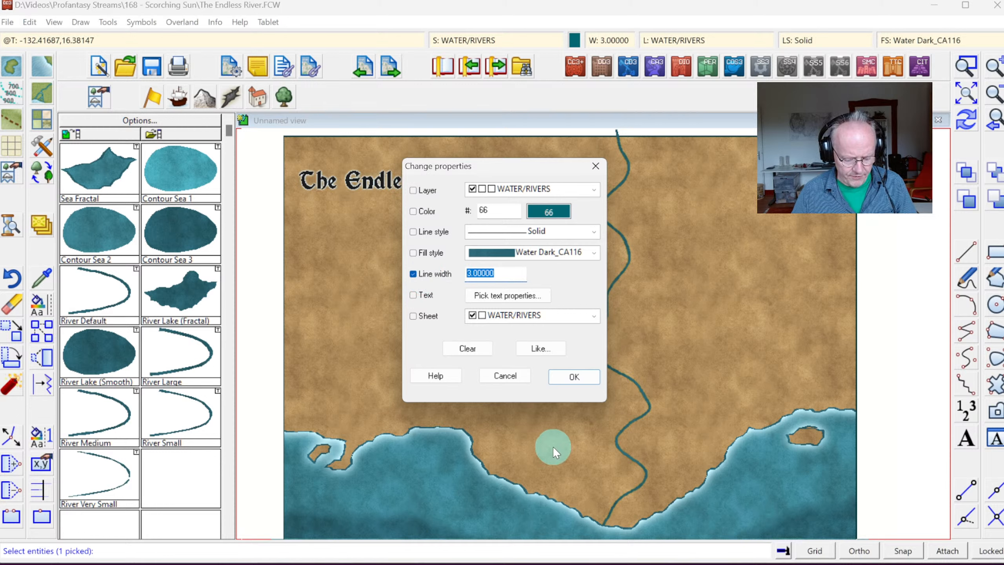
pyautogui.write('5')
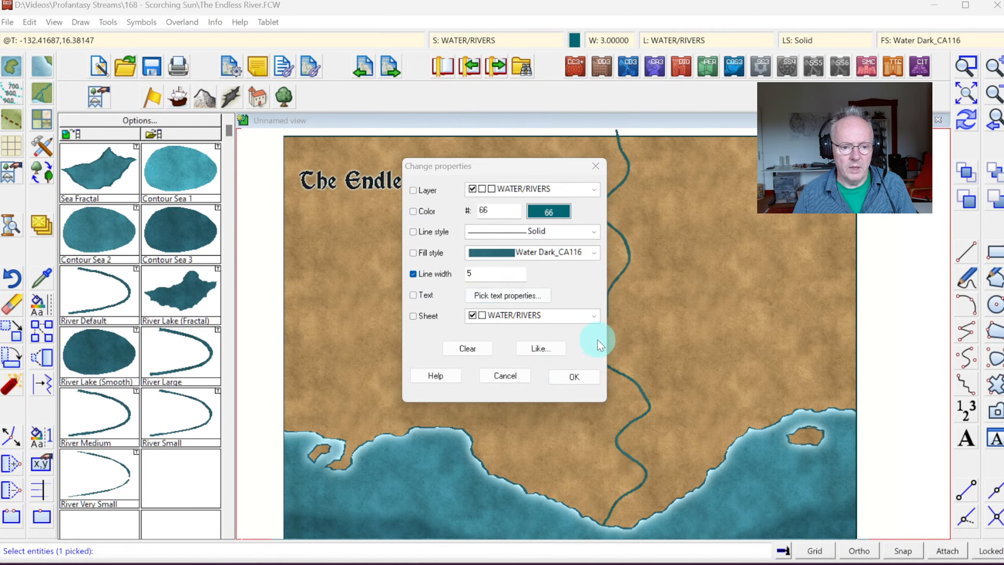
pyautogui.click(567, 376)
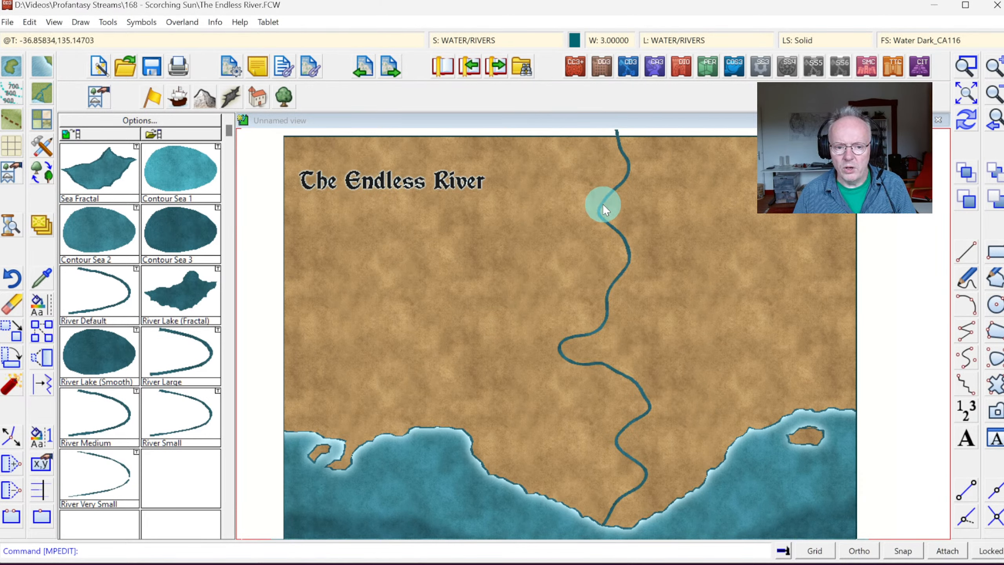
pyautogui.click(961, 120)
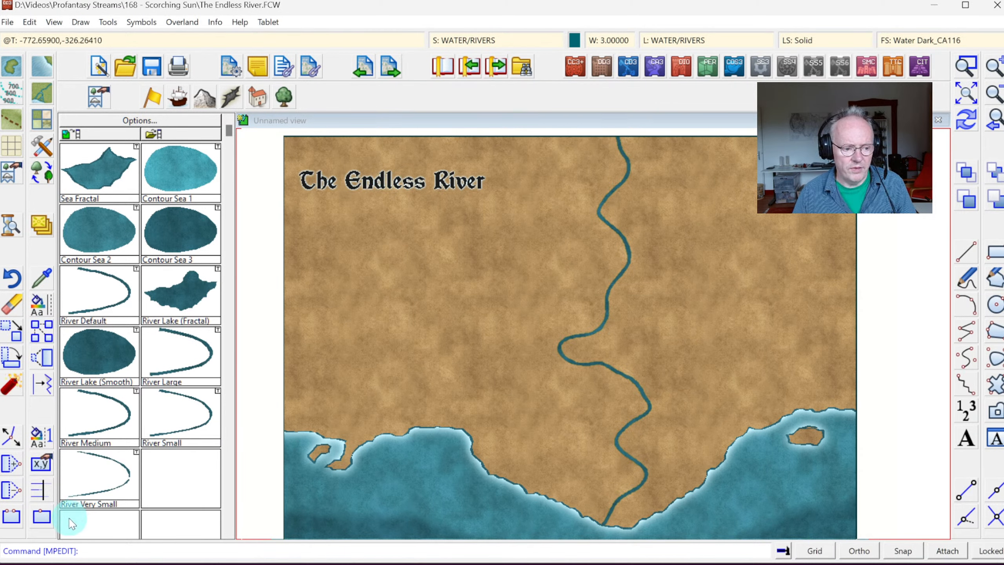
# - Split the river into two sections just below its second eastward bend from the northern border
pyautogui.click(42, 517)
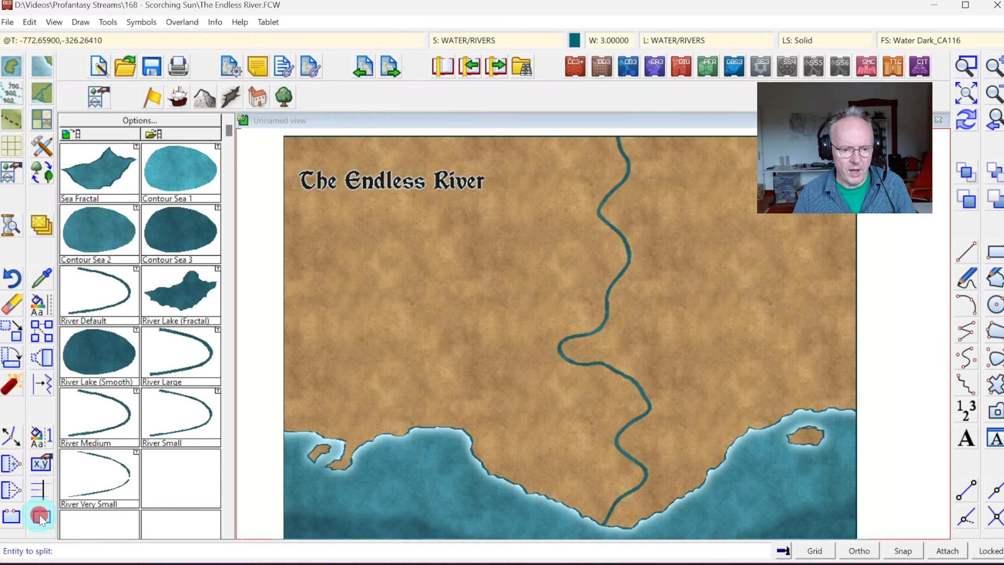
pyautogui.click(617, 279)
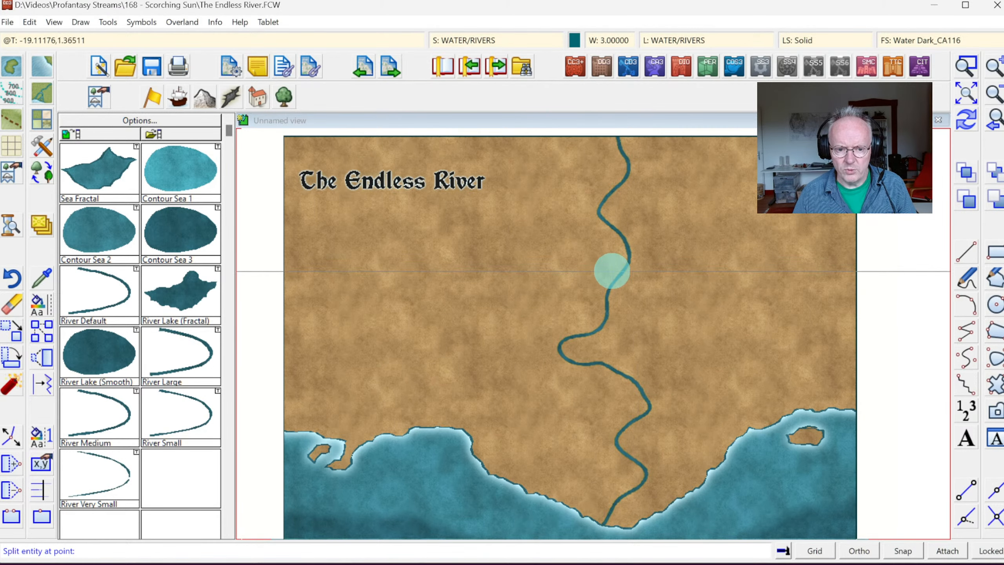
pyautogui.click(617, 278)
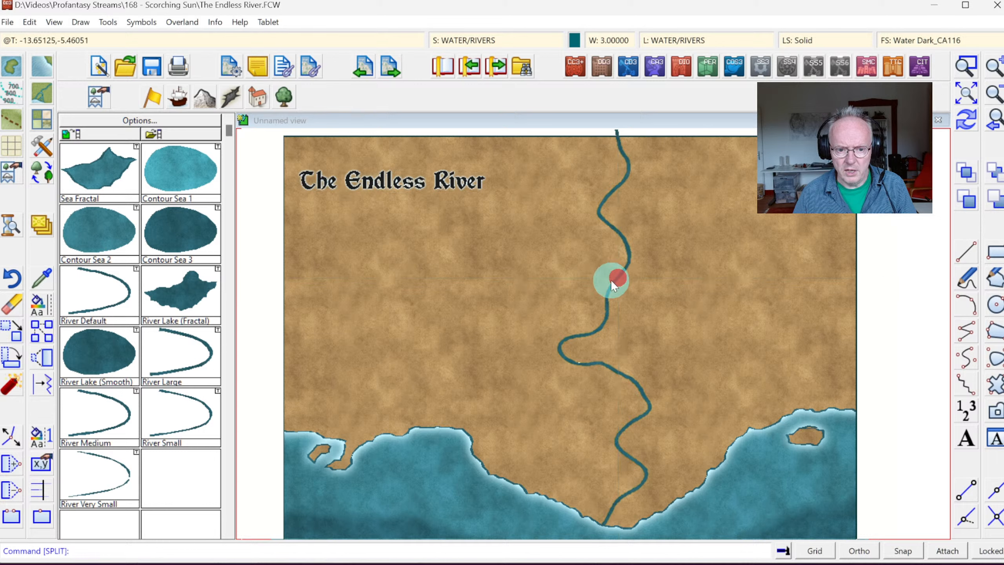
pyautogui.click(966, 118)
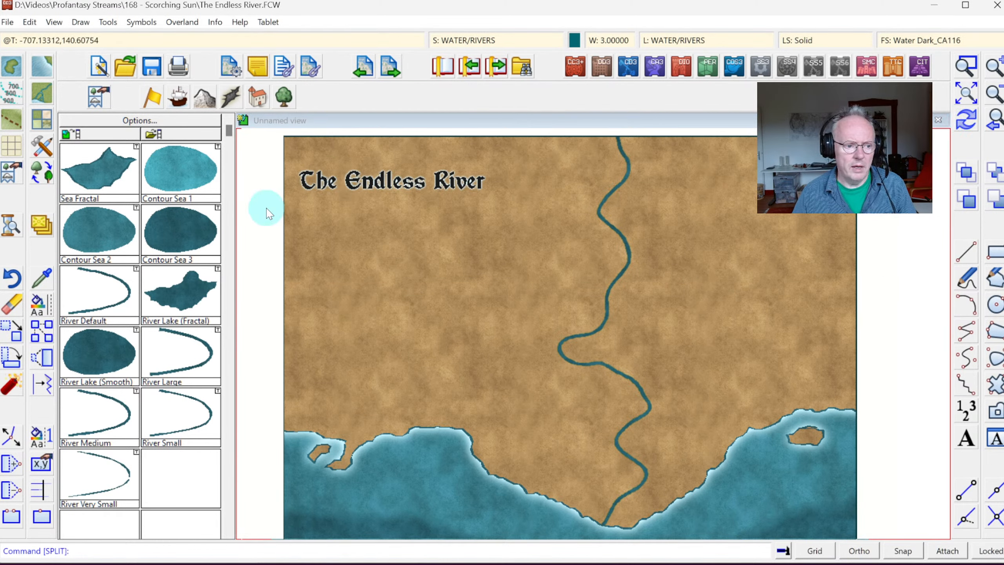
# - Set the line width of the river's northern section to 1
pyautogui.click(966, 64)
pyautogui.click(567, 240)
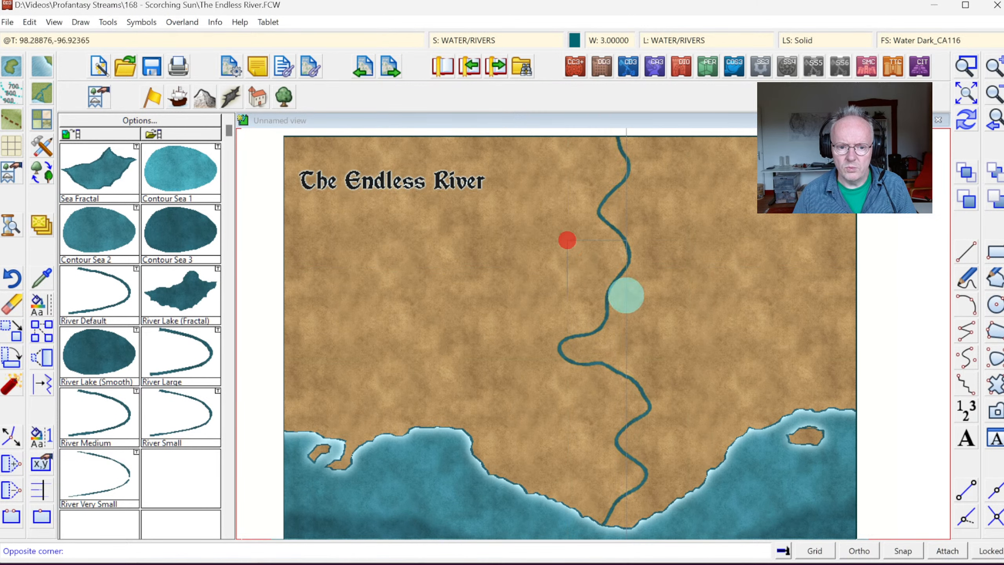
pyautogui.click(688, 359)
pyautogui.click(37, 304)
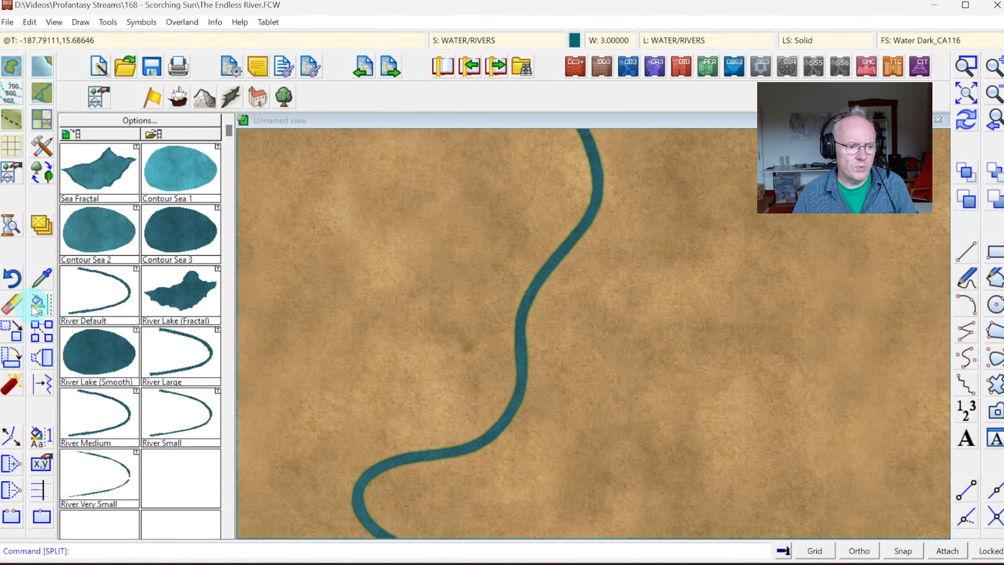
pyautogui.click(597, 196)
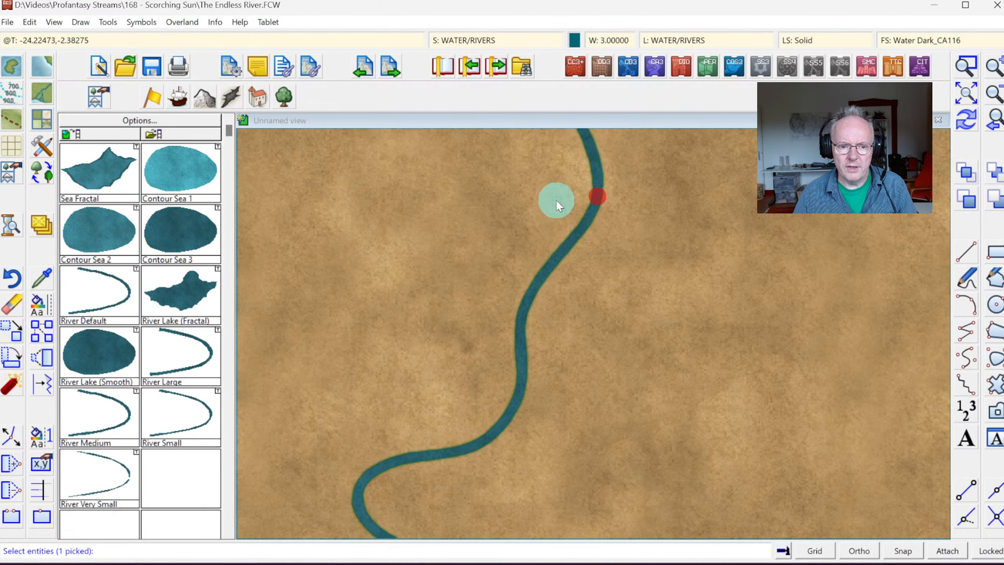
pyautogui.rightClick(513, 203)
pyautogui.click(507, 207)
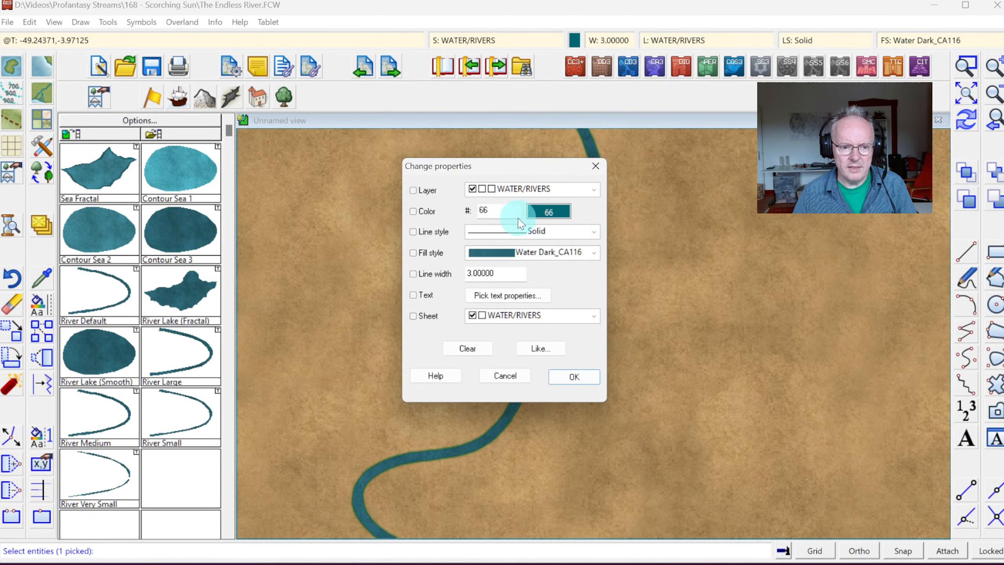
pyautogui.doubleClick(496, 273)
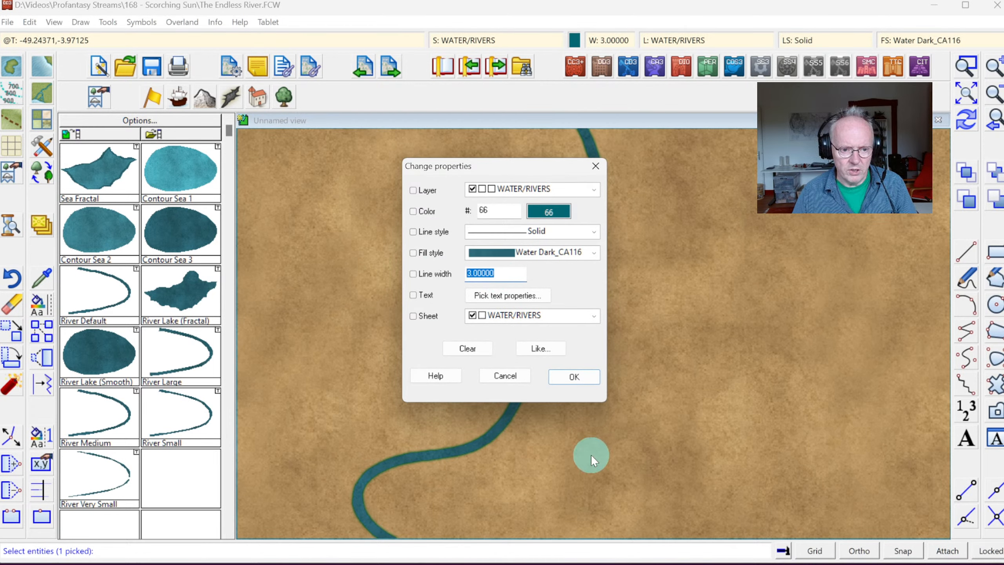
pyautogui.write('1')
pyautogui.click(583, 380)
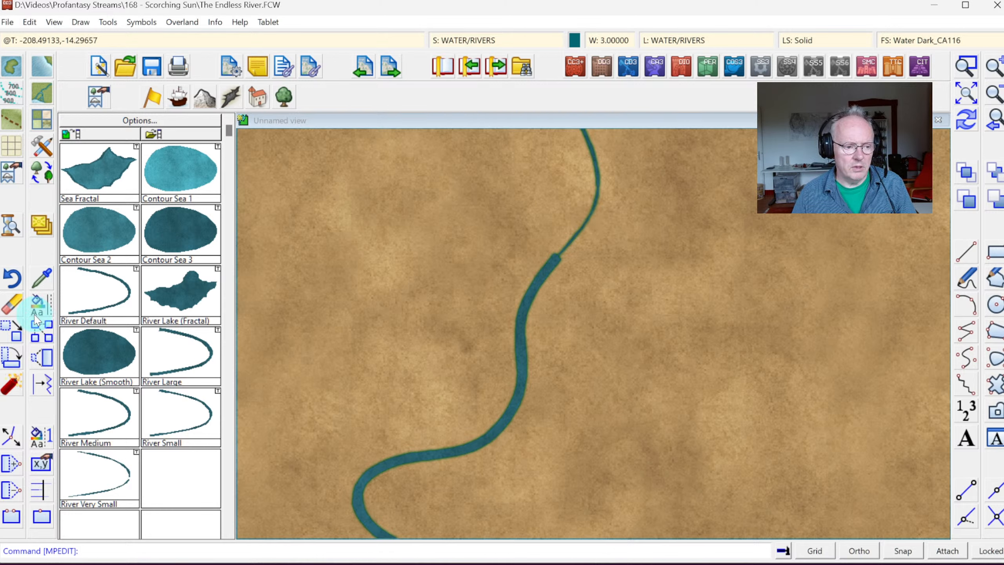
# - Reselect the river's northern section, set its line width to 4 and redraw the map
pyautogui.click(41, 304)
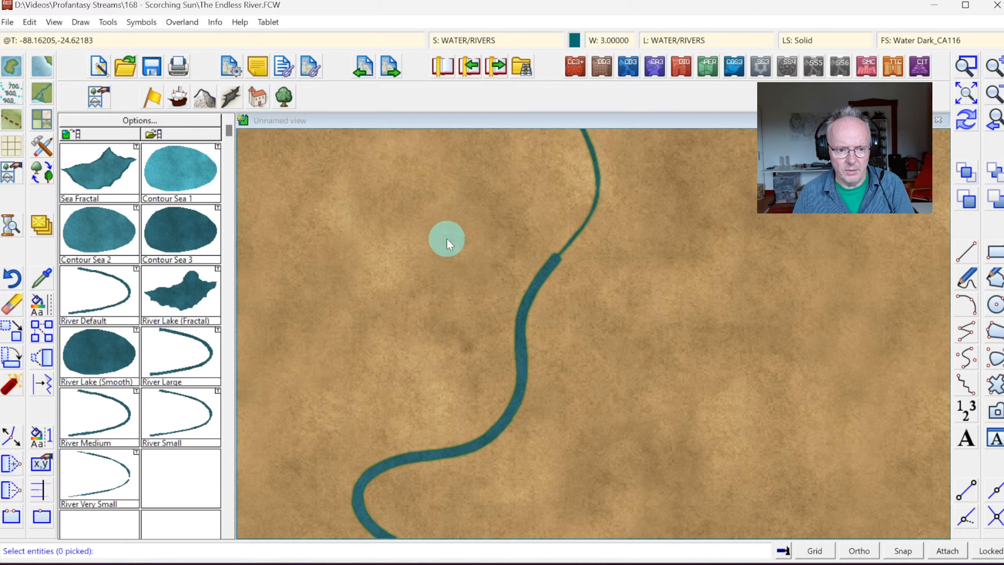
pyautogui.rightClick(440, 220)
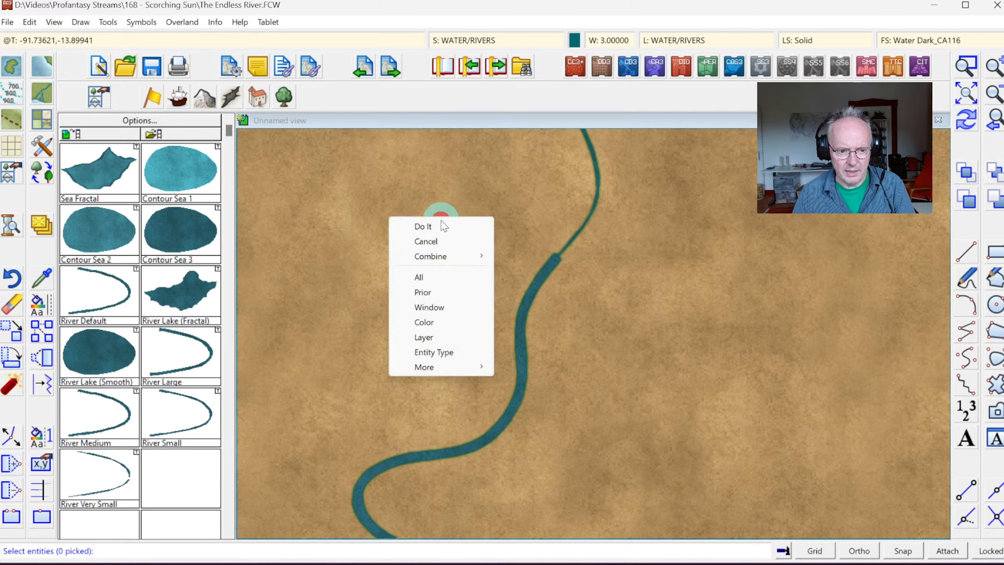
pyautogui.click(430, 295)
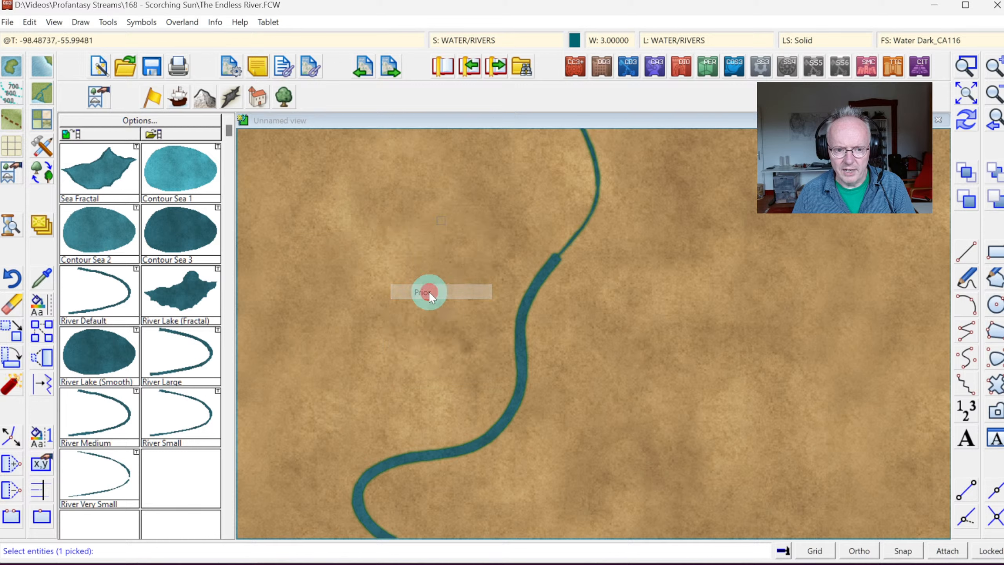
pyautogui.press('d')
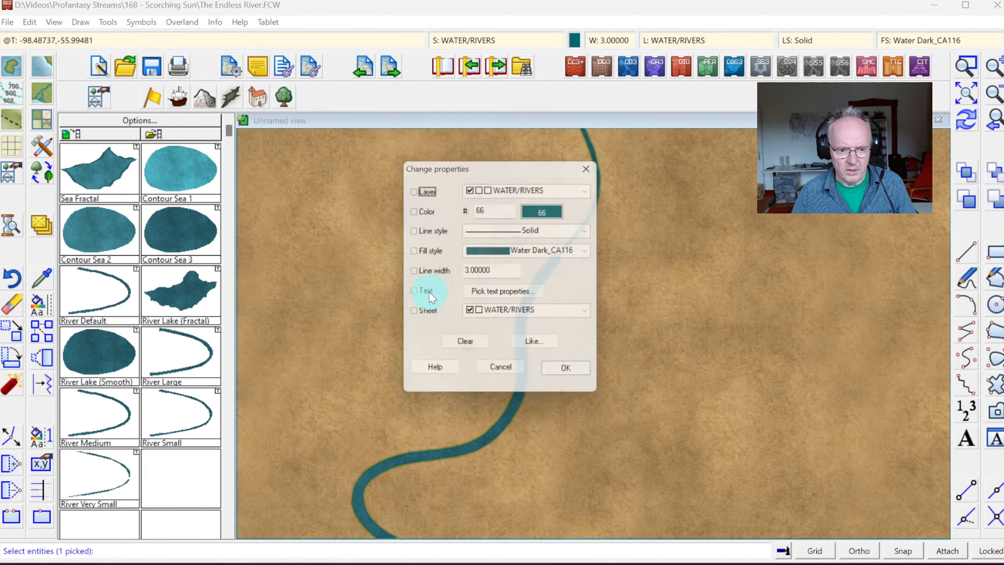
pyautogui.moveTo(499, 274); pyautogui.dragTo(290, 263)
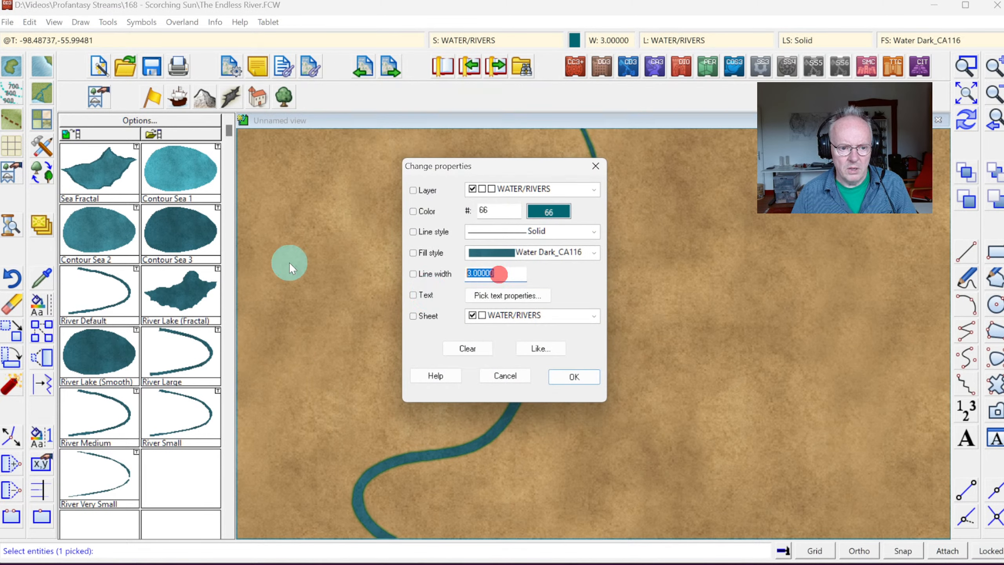
pyautogui.write('4')
pyautogui.click(570, 377)
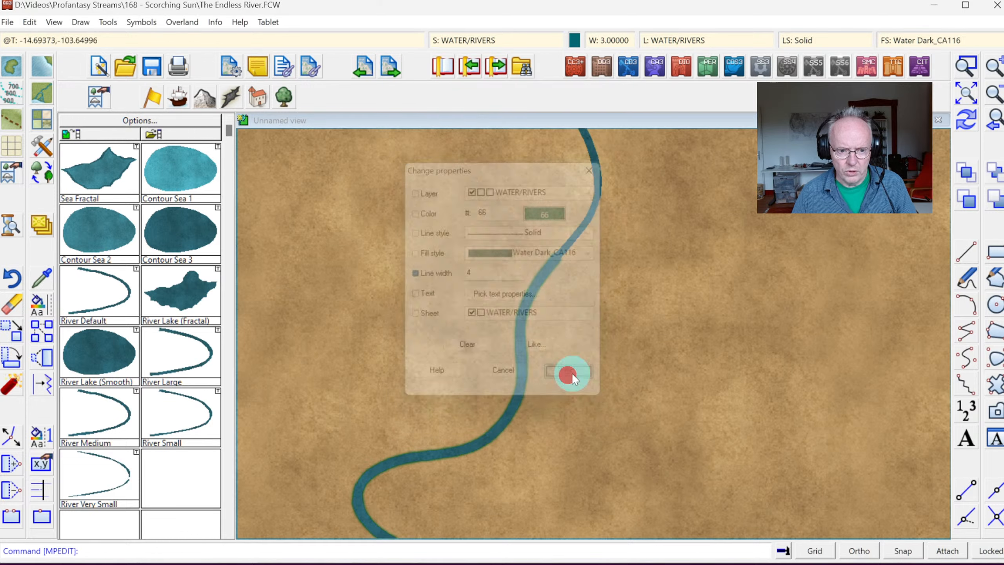
pyautogui.click(965, 119)
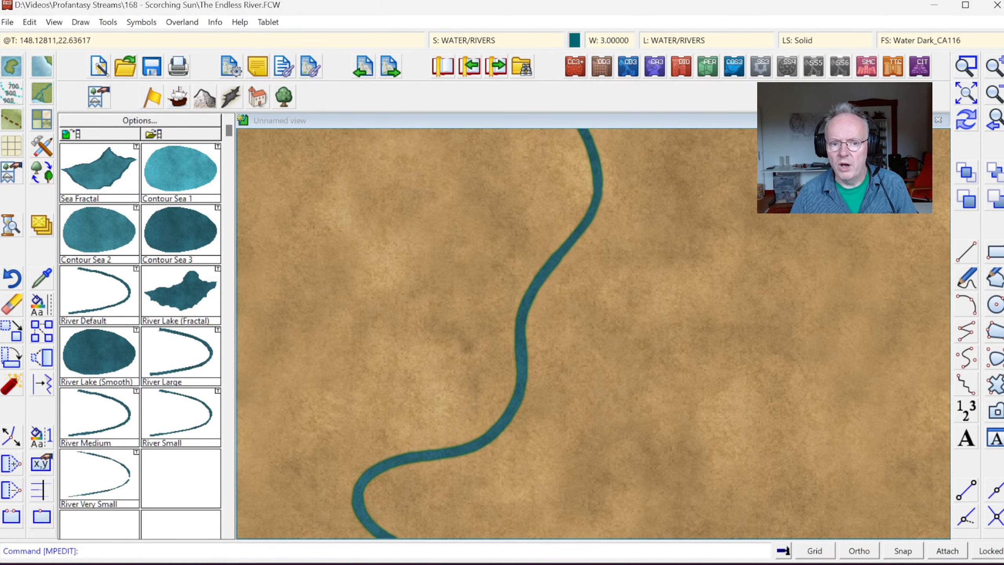
# - Using River Large, draw a winding branch from the main river's bend above the delta southwest to the coast
pyautogui.click(965, 93)
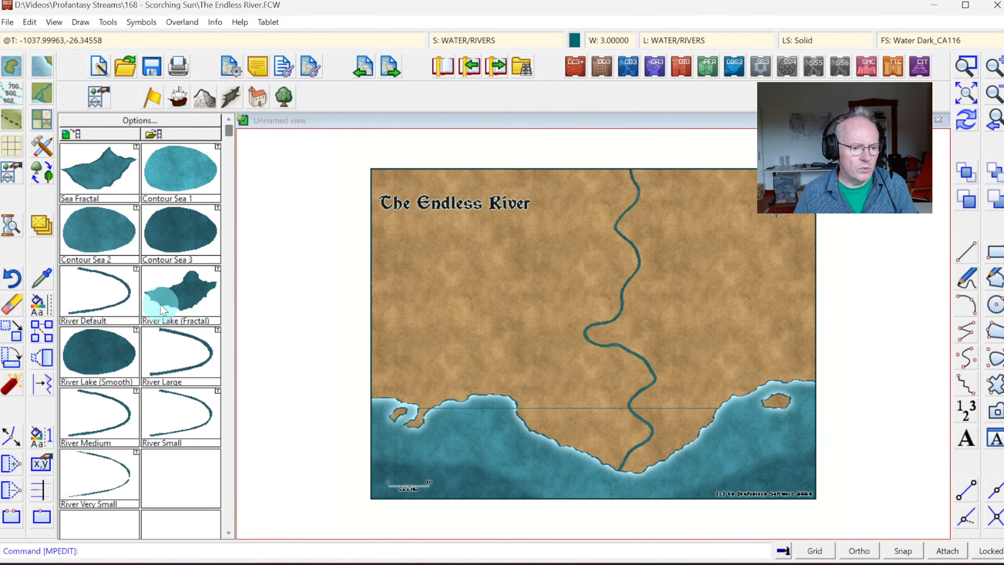
pyautogui.click(201, 351)
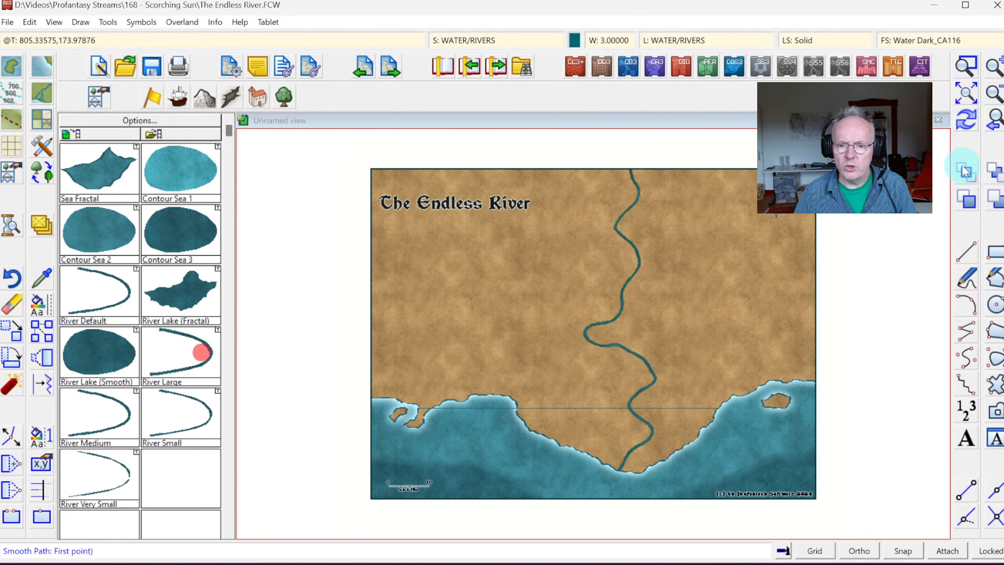
pyautogui.click(966, 65)
pyautogui.click(518, 336)
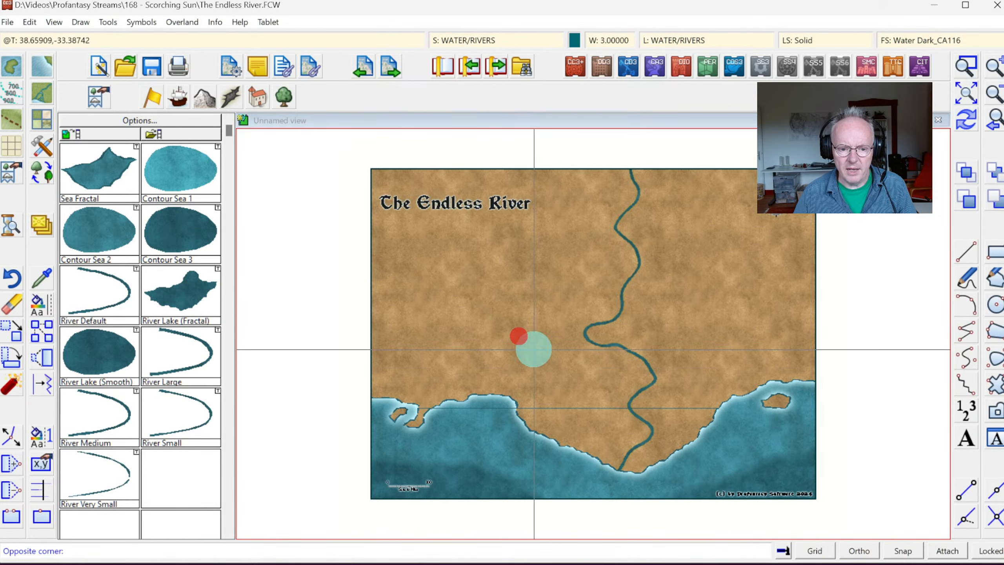
pyautogui.click(743, 489)
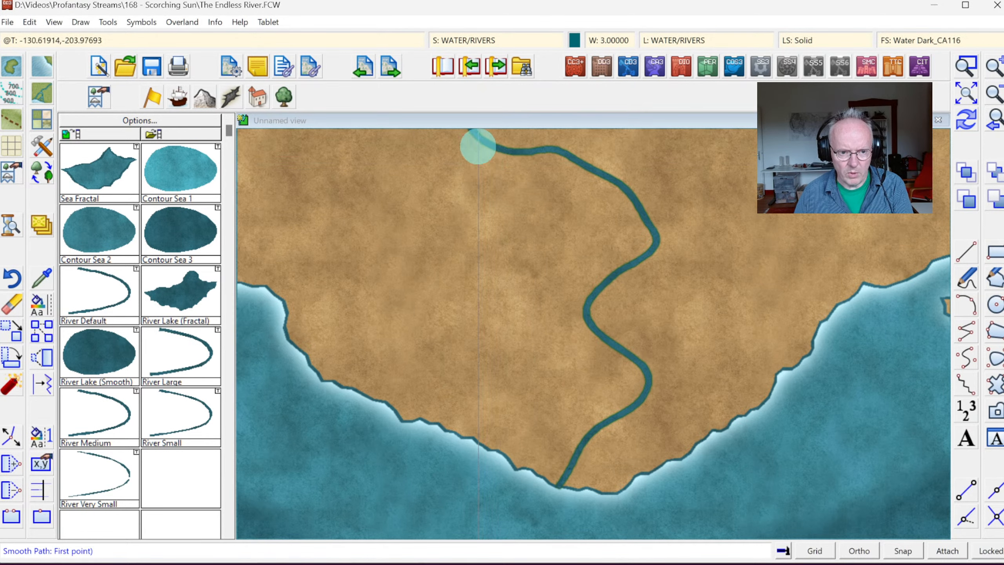
pyautogui.press('t')
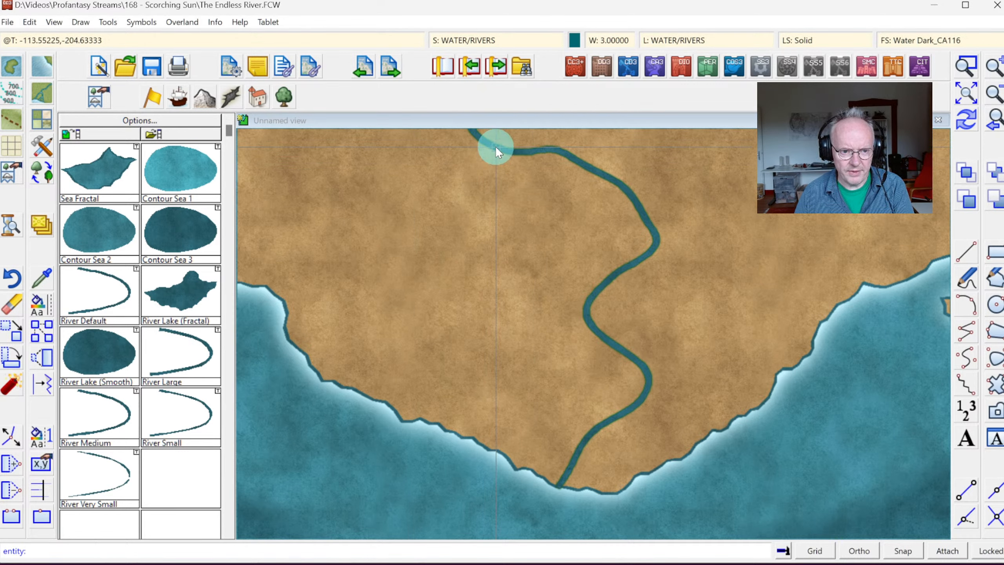
pyautogui.click(497, 150)
pyautogui.click(514, 182)
pyautogui.click(385, 401)
# - Draw two more large branches, one from the main river's eastern bend to the east coast, one from its western bend to the southwest coast
pyautogui.click(658, 240)
pyautogui.click(809, 354)
pyautogui.click(585, 316)
pyautogui.click(489, 418)
pyautogui.press('t')
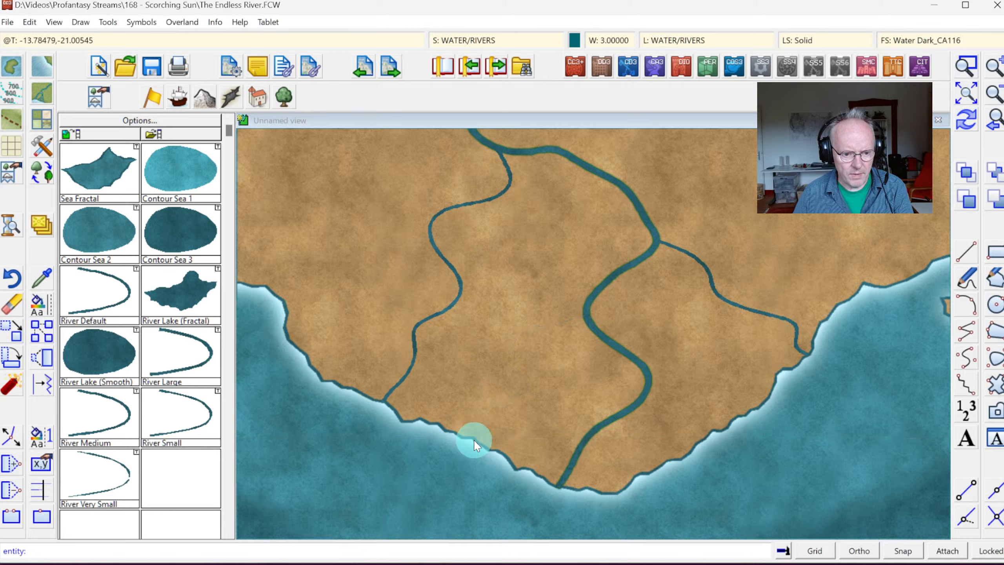
pyautogui.click(480, 440)
pyautogui.rightClick(482, 438)
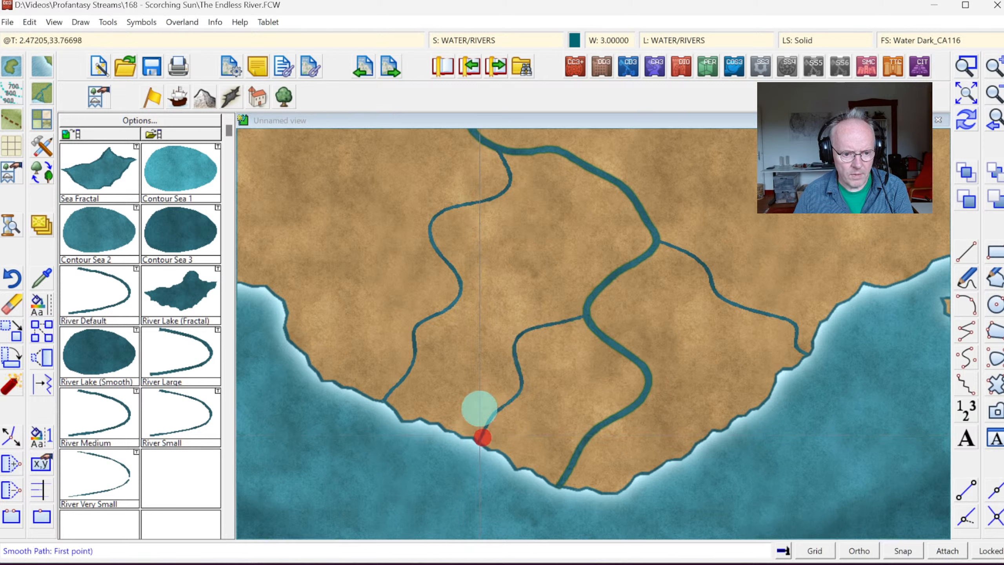
# - Draw a river branch from the western branch's upper westward bend out to the west coast, ending on the coastline
pyautogui.click(427, 228)
pyautogui.click(352, 251)
pyautogui.click(360, 263)
pyautogui.click(335, 277)
pyautogui.click(323, 298)
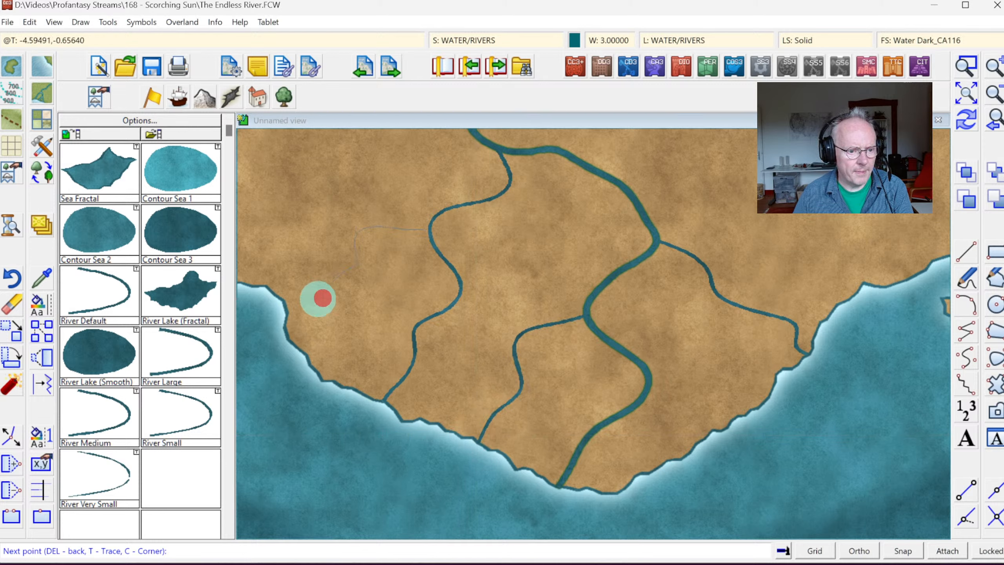
pyautogui.click(298, 299)
pyautogui.press('t')
pyautogui.click(287, 309)
pyautogui.rightClick(287, 310)
# - Link the western branch to the middle branch with a winding channel, and add a short branch from the main river to the southeast coast
pyautogui.click(507, 189)
pyautogui.click(549, 229)
pyautogui.click(529, 280)
pyautogui.click(537, 299)
pyautogui.click(535, 328)
pyautogui.rightClick(535, 327)
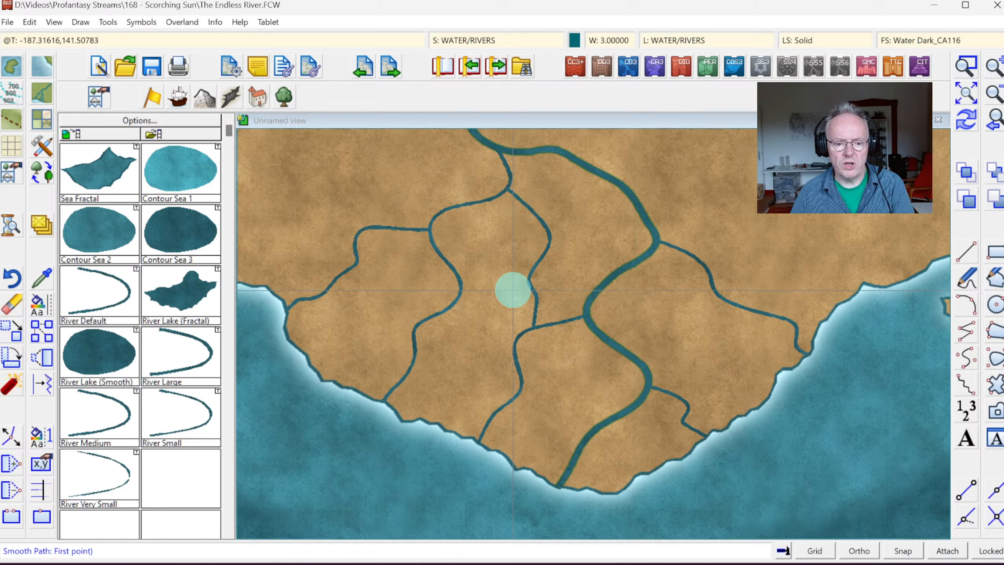
pyautogui.rightClick(364, 254)
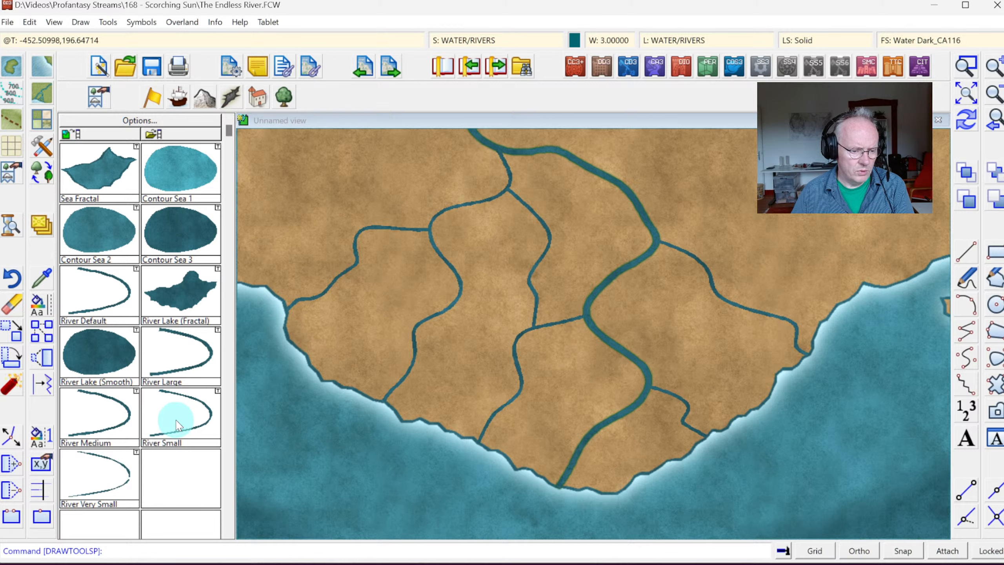
# - Using River Small, draw a curved side channel from the westernmost branch south to the southwest coast
pyautogui.click(202, 432)
pyautogui.press('F7')
pyautogui.click(324, 288)
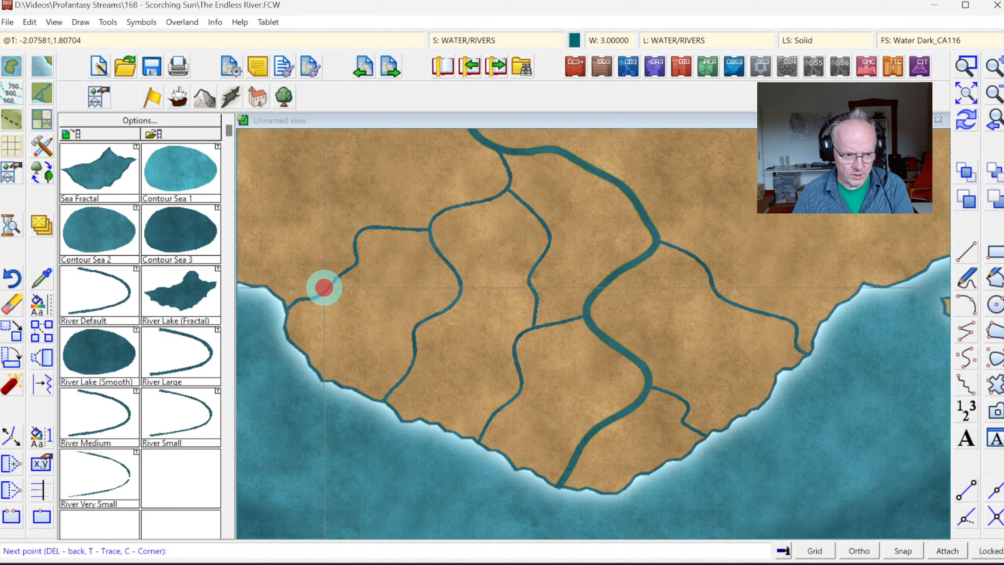
pyautogui.click(343, 310)
pyautogui.click(344, 331)
pyautogui.click(319, 344)
pyautogui.click(308, 364)
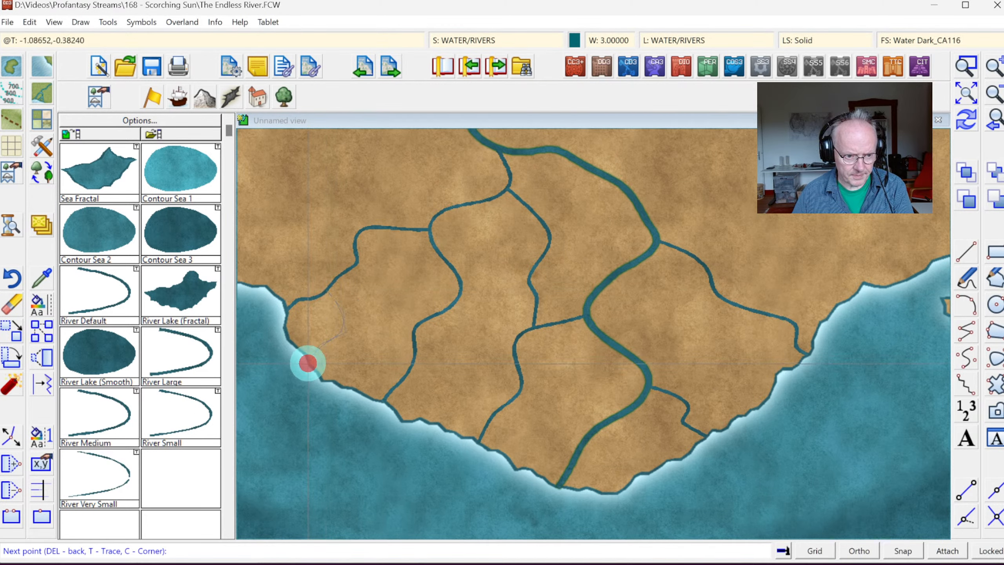
pyautogui.rightClick(312, 360)
# - Draw two small side channels running southwest to the coast, one from the western branch and one from the middle branch
pyautogui.press('F7')
pyautogui.click(411, 354)
pyautogui.click(360, 391)
pyautogui.click(518, 371)
pyautogui.click(430, 419)
# - Draw a small channel from the middle branch's lower course, curving east of it and down to the coast
pyautogui.click(515, 401)
pyautogui.click(527, 414)
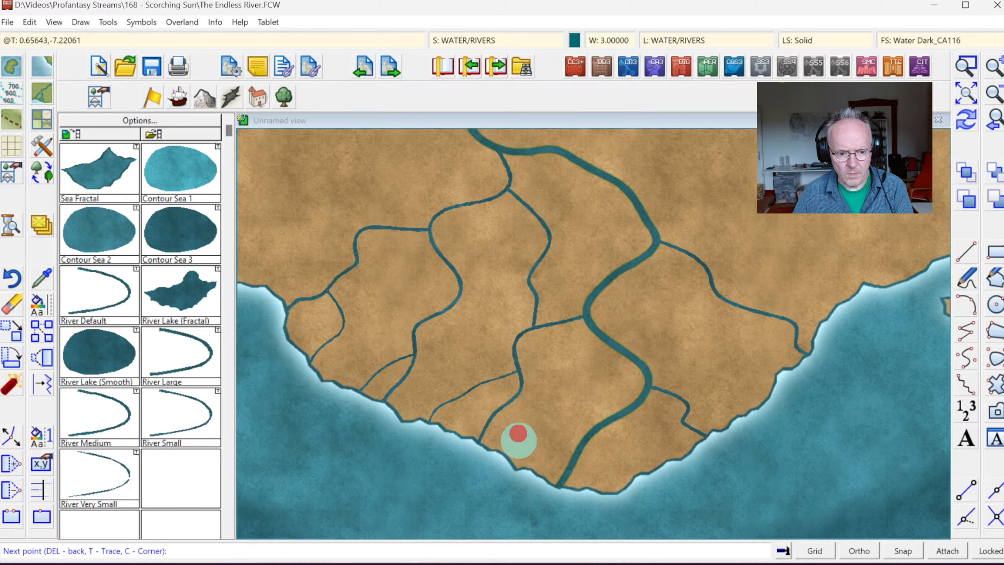
pyautogui.click(519, 443)
pyautogui.press('F7')
pyautogui.click(506, 461)
pyautogui.rightClick(505, 460)
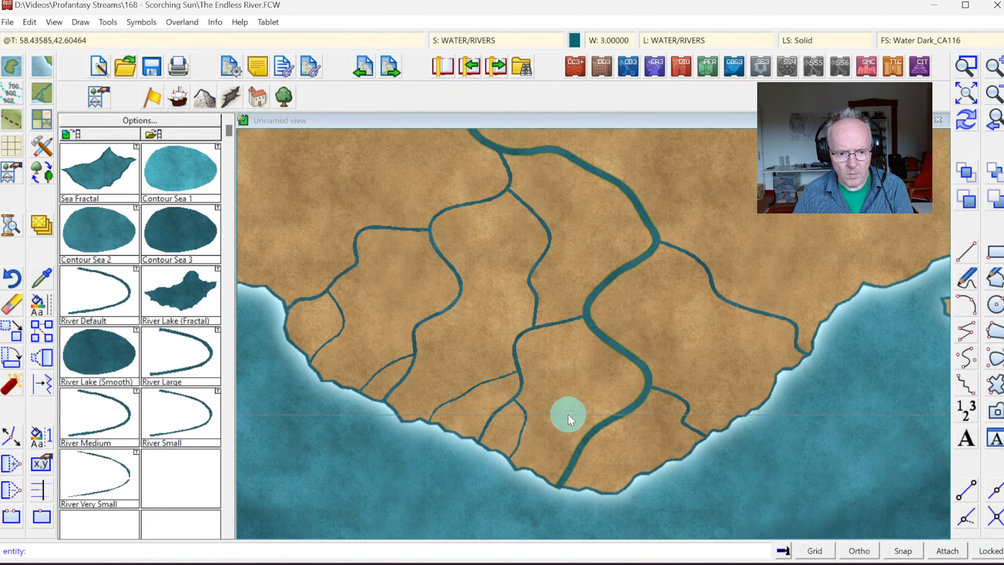
# - Draw a small channel from the main river above its last eastern bend southwest to the small channel beside the middle branch
pyautogui.click(624, 351)
pyautogui.click(618, 370)
pyautogui.click(565, 383)
pyautogui.click(544, 422)
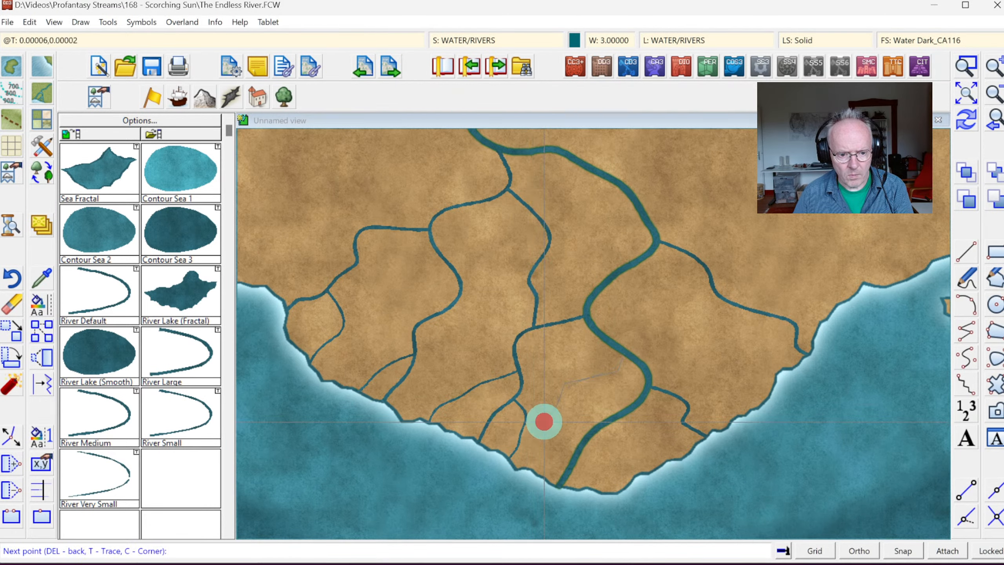
pyautogui.press('F7')
pyautogui.click(521, 425)
pyautogui.rightClick(520, 424)
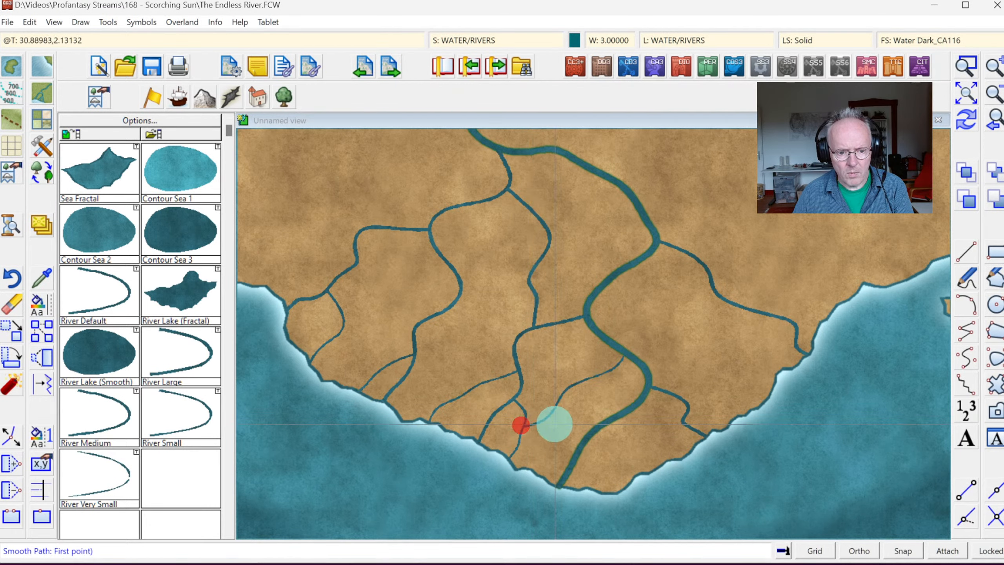
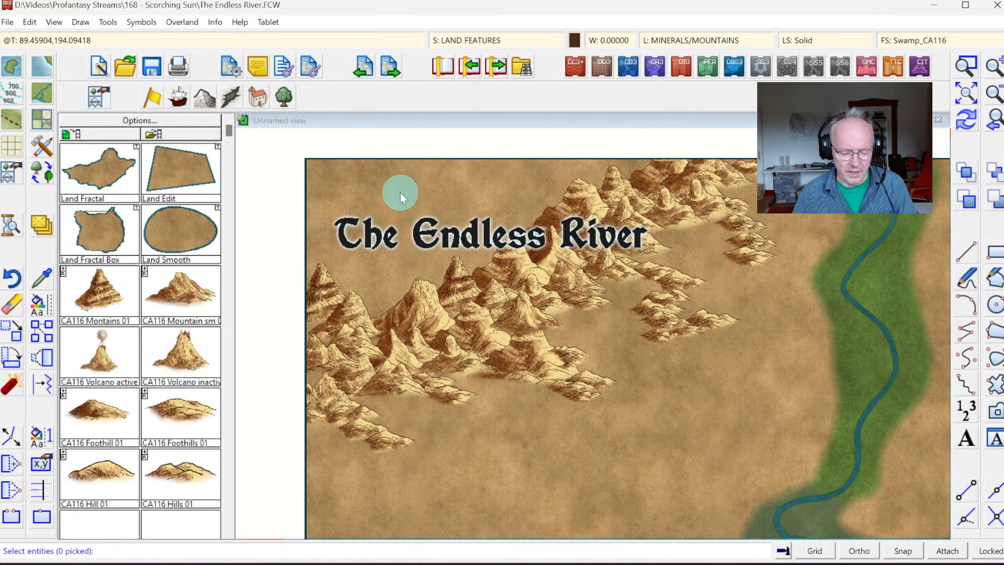
# - Sort the map's symbols by applying the symbol sort to all entities
pyautogui.rightClick(400, 191)
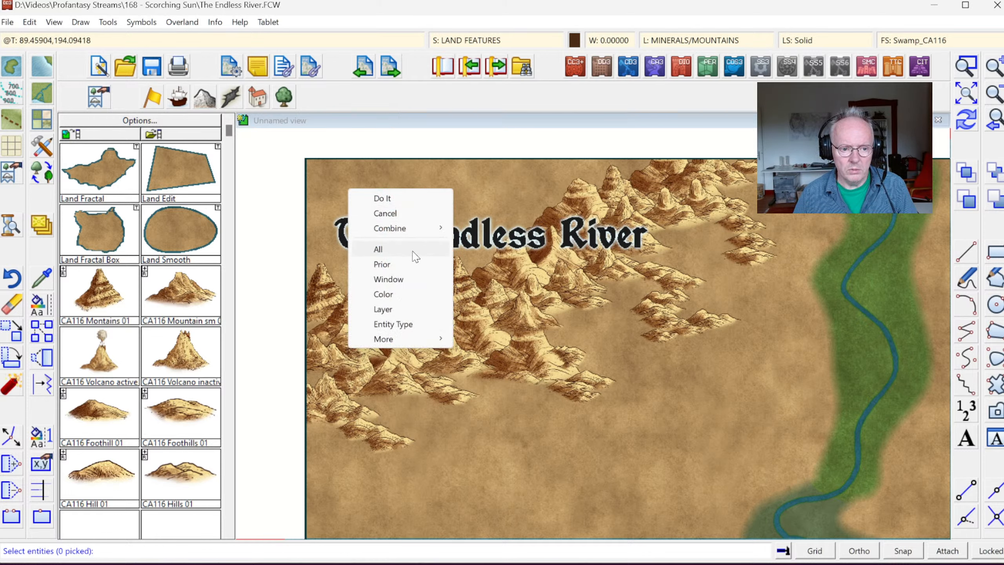
pyautogui.click(414, 256)
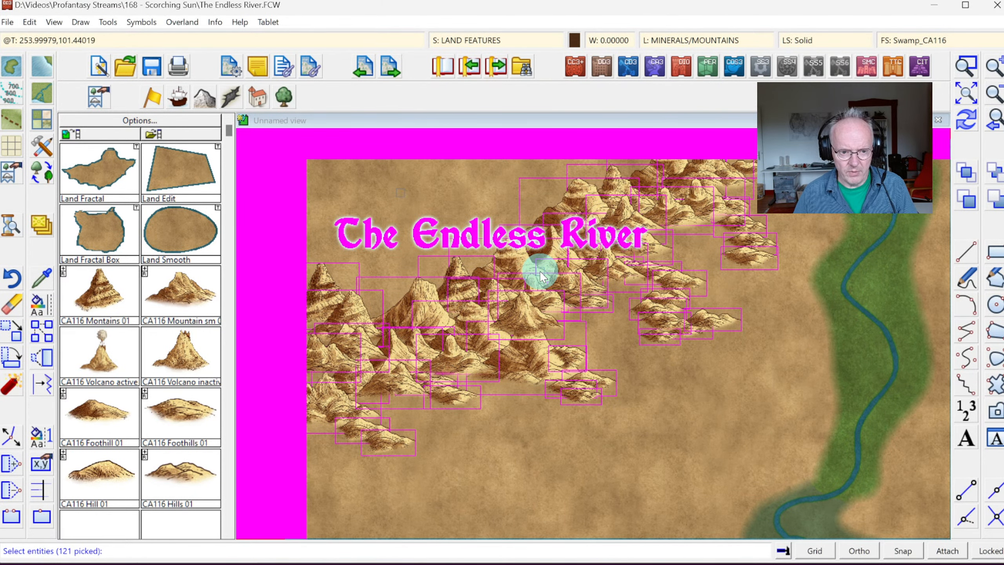
pyautogui.press('Return')
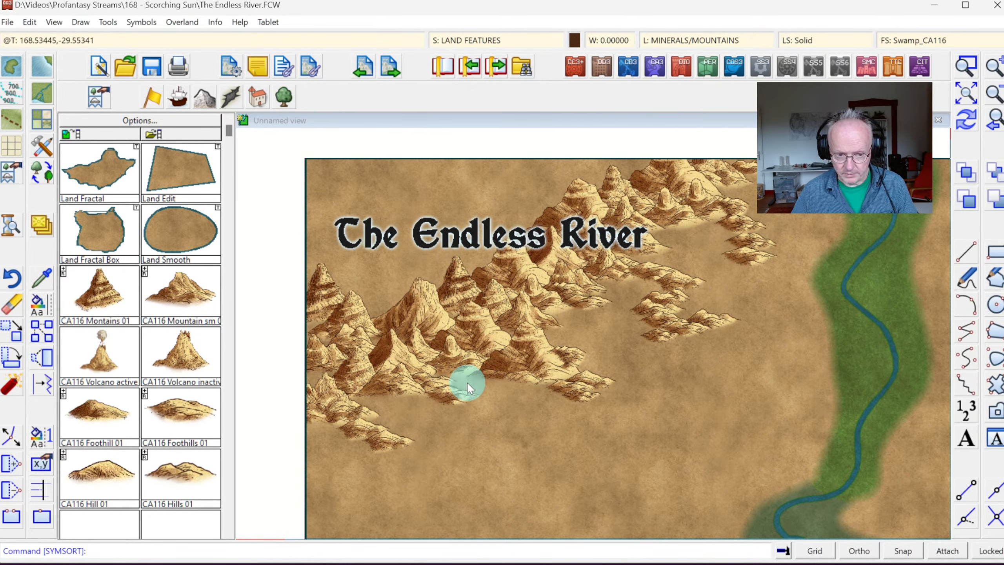
# - Place a CA116 Volcano active symbol near the map's eastern border, in the northeast below the compass rose
pyautogui.click(966, 93)
pyautogui.click(99, 352)
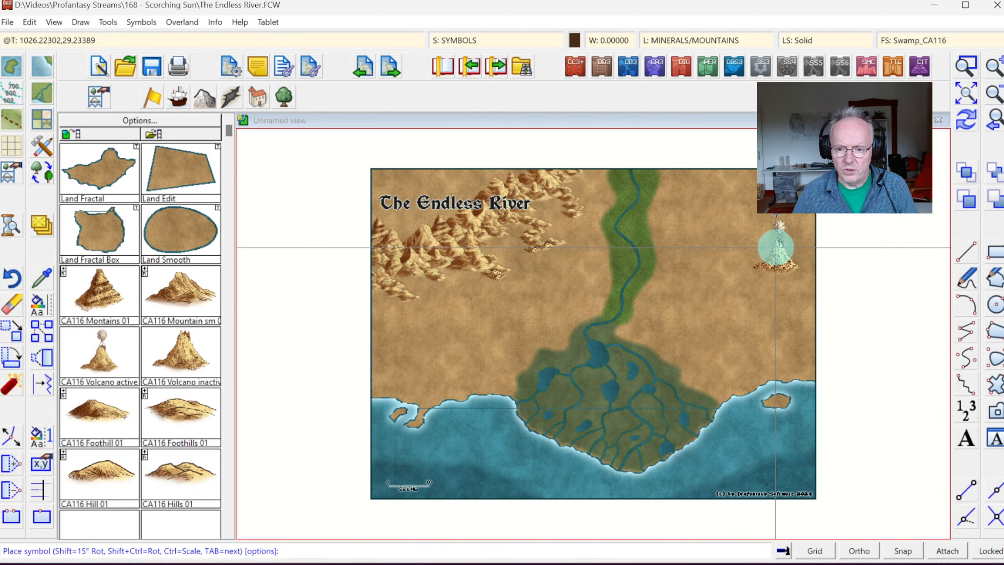
pyautogui.click(775, 248)
# - Set the symbol scale to 0.85 and place two inactive volcanoes flanking the active volcano on its west and east sides
pyautogui.click(966, 67)
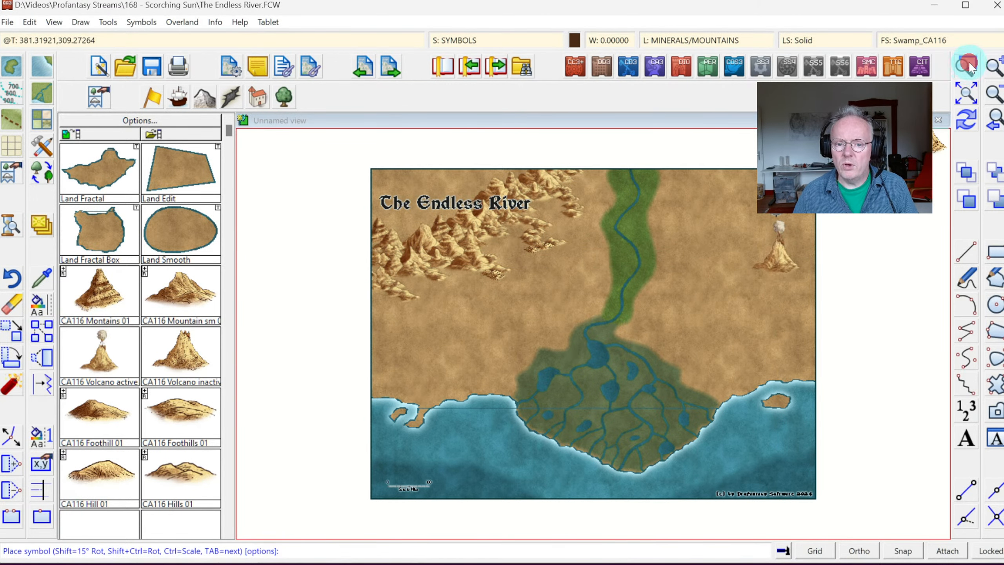
pyautogui.click(637, 161)
pyautogui.click(829, 340)
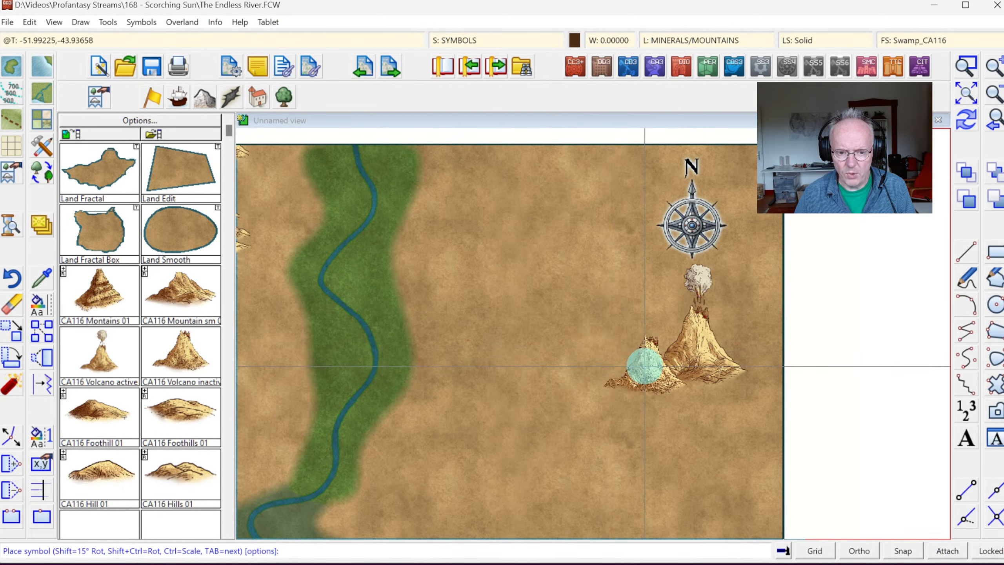
pyautogui.rightClick(539, 307)
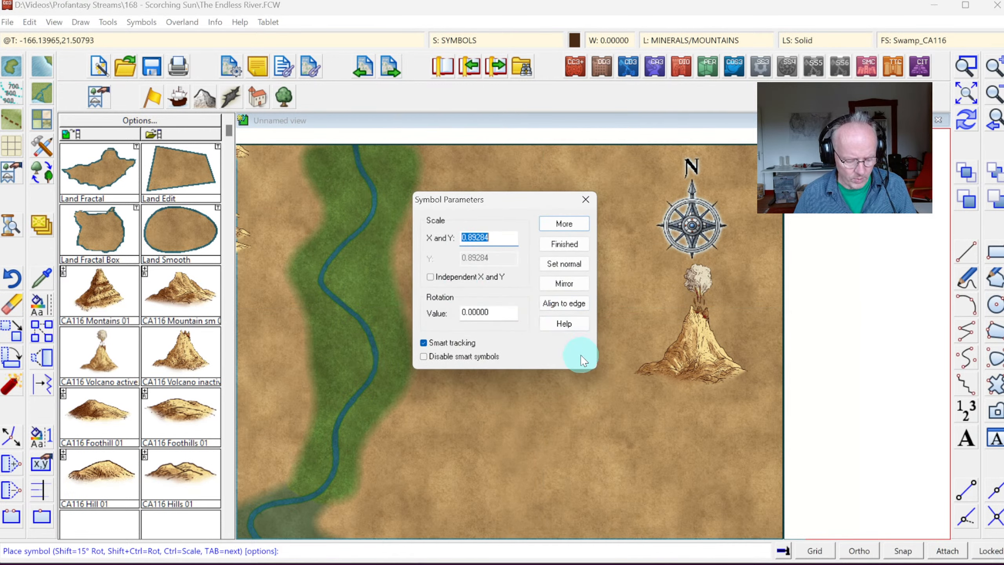
pyautogui.write('.6')
pyautogui.press('Return')
pyautogui.click(640, 369)
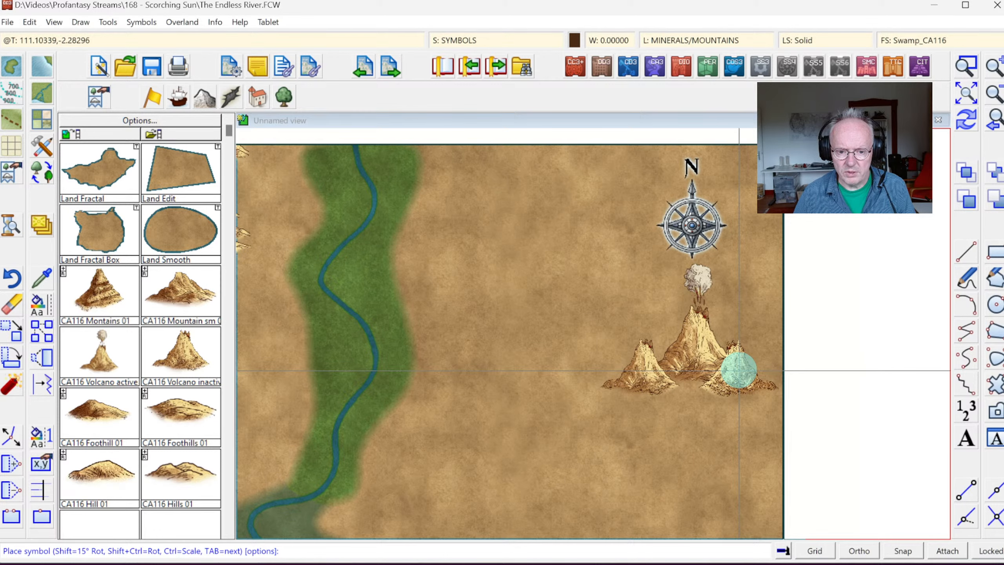
pyautogui.click(738, 370)
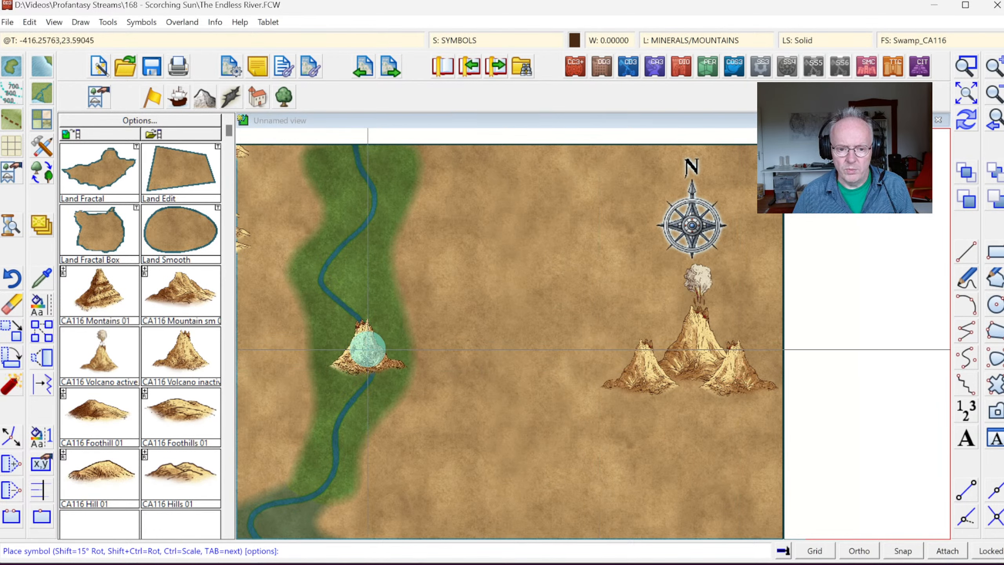
# - Reset the symbol scale to the normal 1.2 and place a mountain symbol just southwest of the western inactive volcano
pyautogui.rightClick(701, 343)
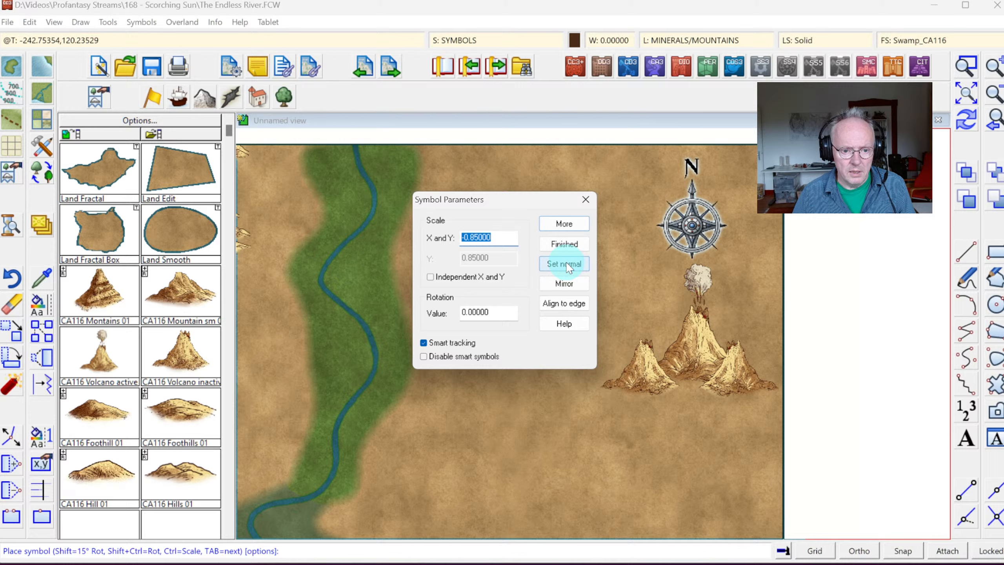
pyautogui.click(564, 264)
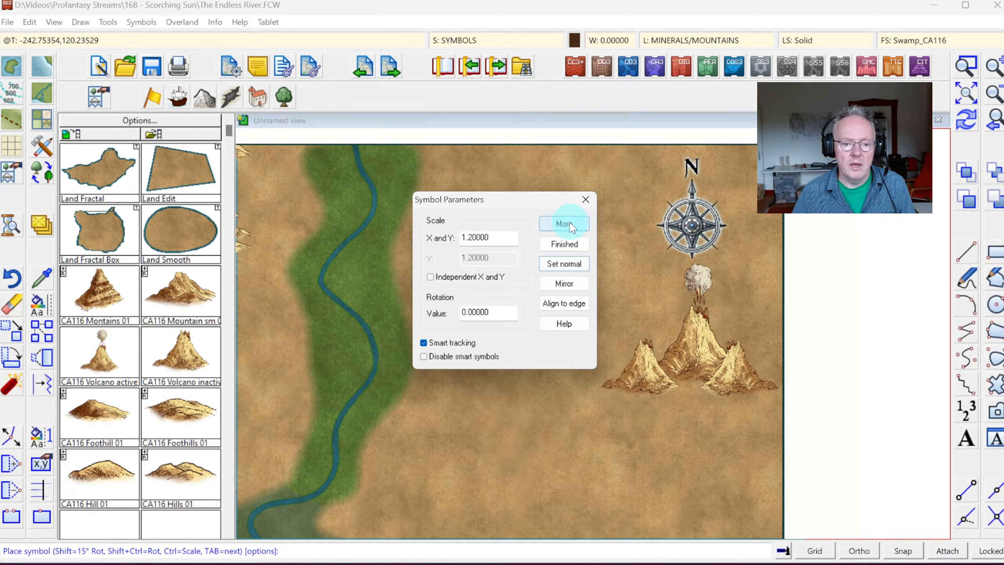
pyautogui.click(557, 247)
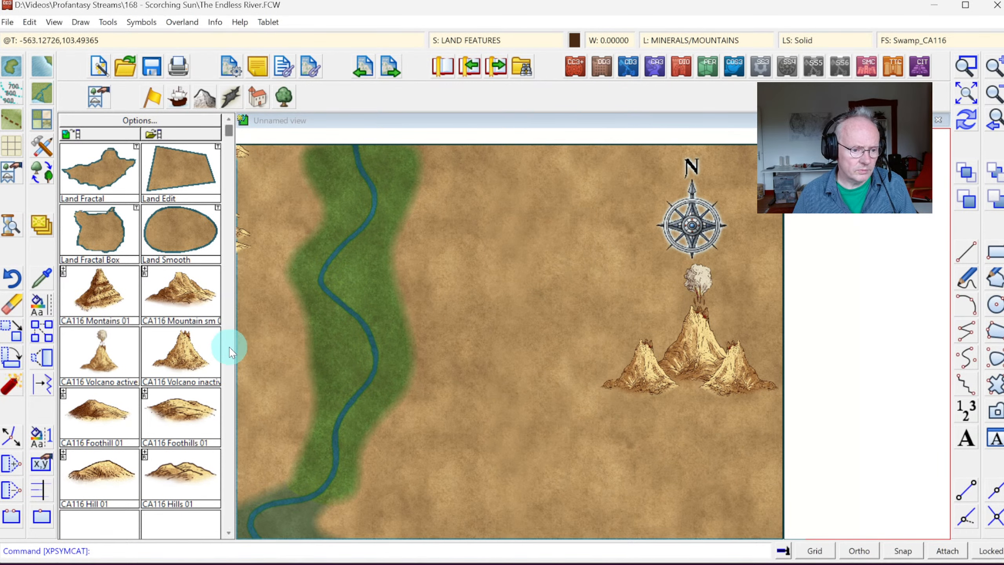
pyautogui.click(172, 295)
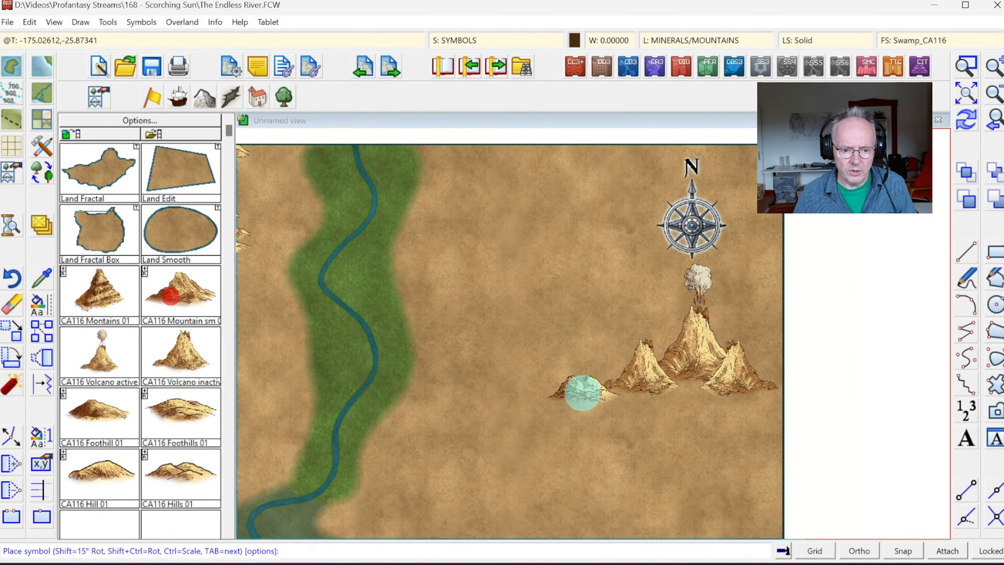
pyautogui.click(95, 292)
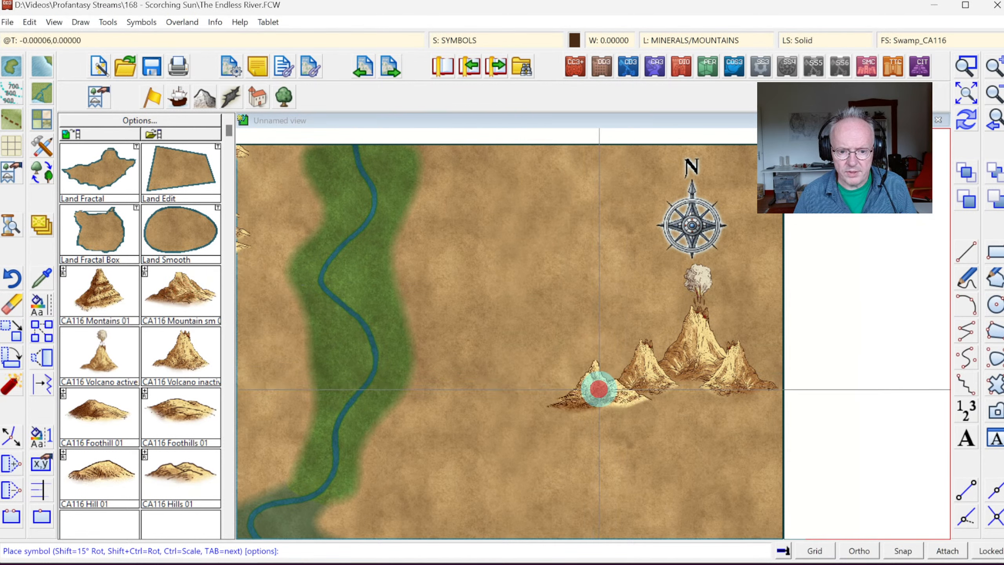
pyautogui.click(595, 385)
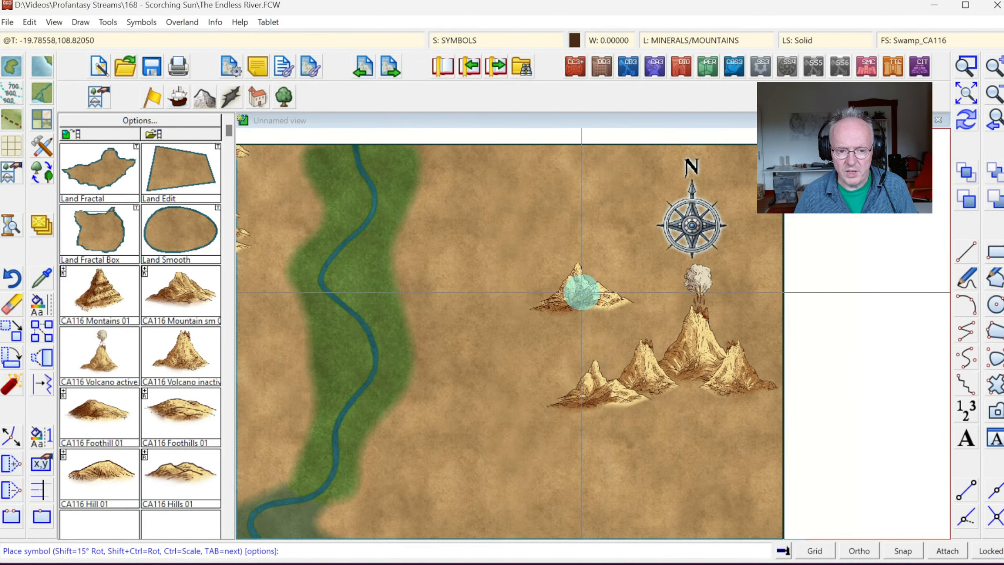
# - Cycle through the mountain symbol variants and place three mountains along the southern foot of the volcano group
pyautogui.press('Tab')
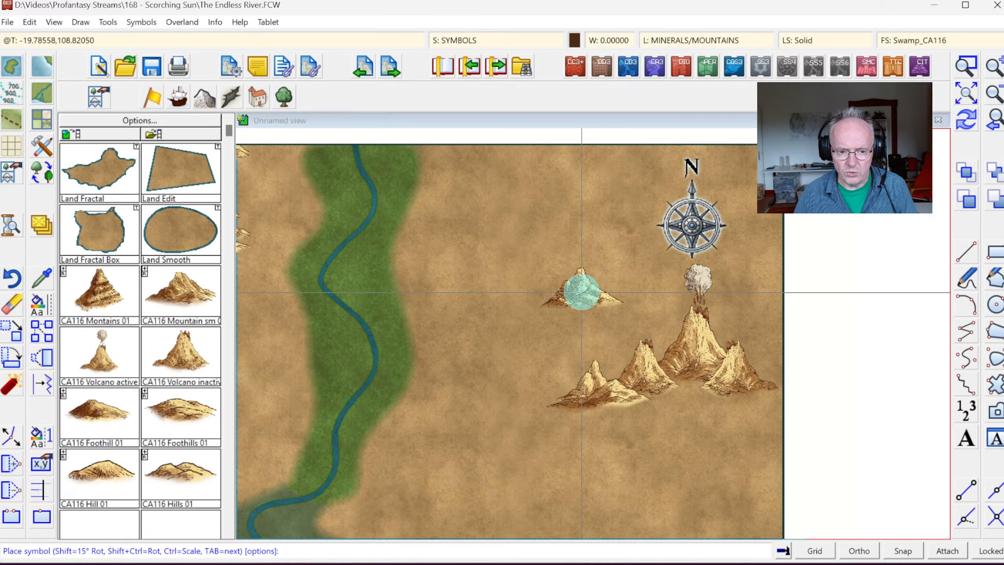
pyautogui.press('Tab')
pyautogui.press('Tab')
pyautogui.press('Tab')
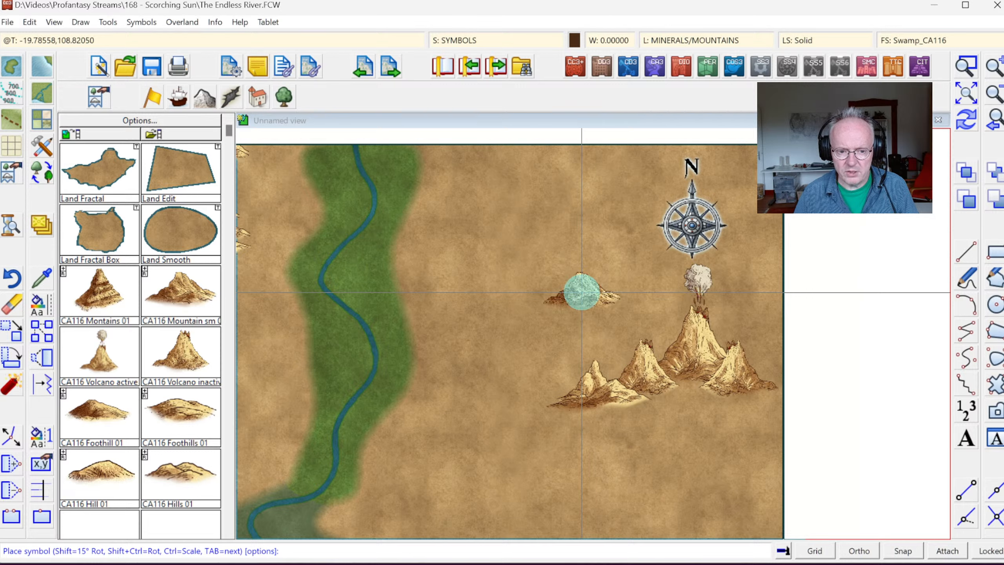
pyautogui.press('Tab')
pyautogui.press('Tab')
pyautogui.press('Tab')
pyautogui.press('Tab')
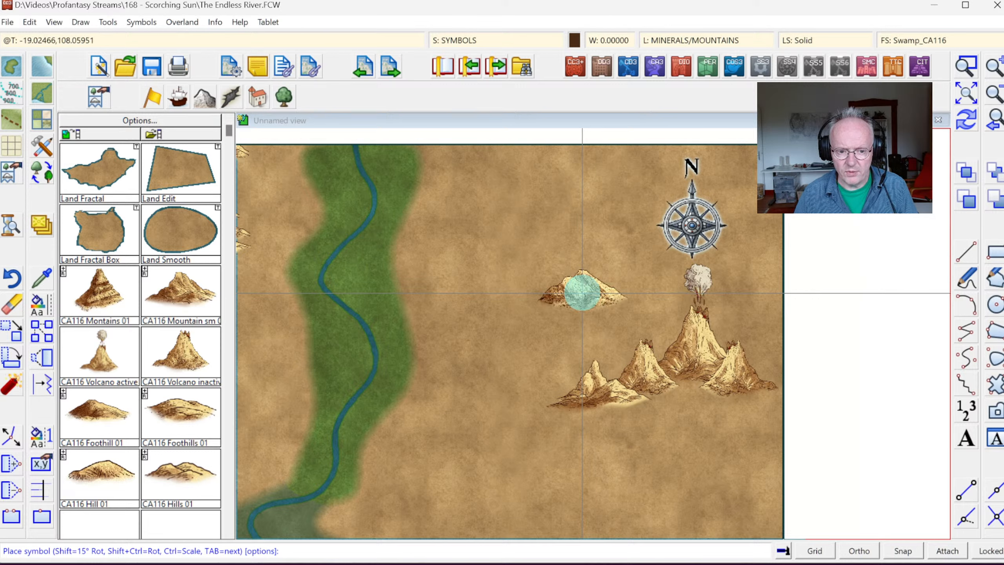
pyautogui.press('Tab')
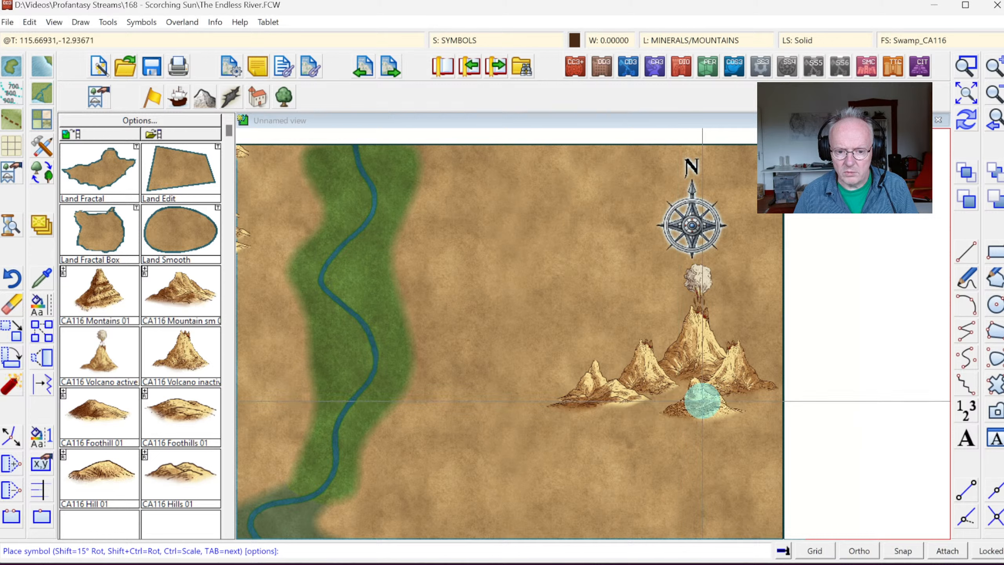
pyautogui.click(691, 388)
pyautogui.click(762, 394)
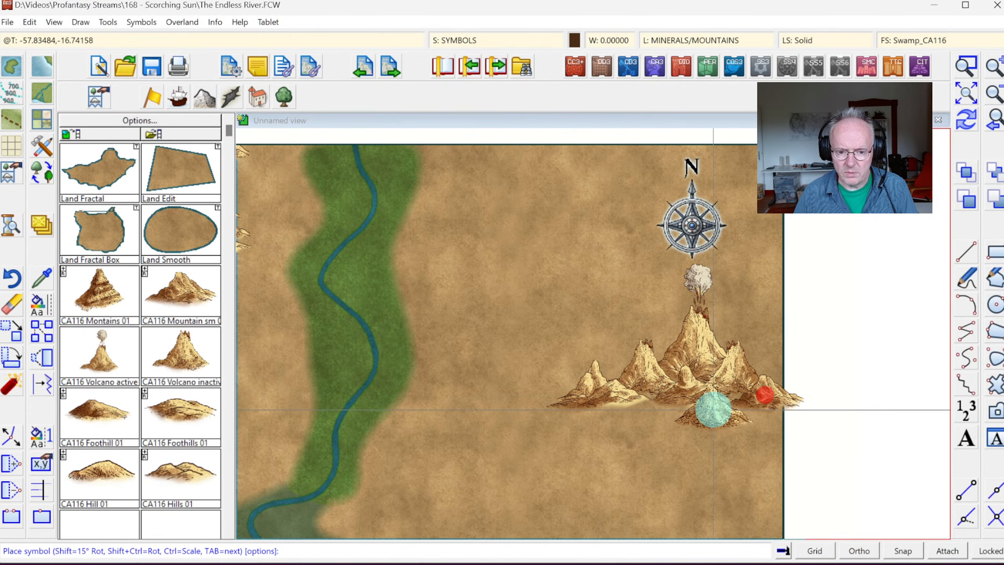
pyautogui.click(715, 409)
# - Place CA116 Foothills 01 symbols along the southern and western edges of the volcano range, then redraw the map
pyautogui.click(179, 413)
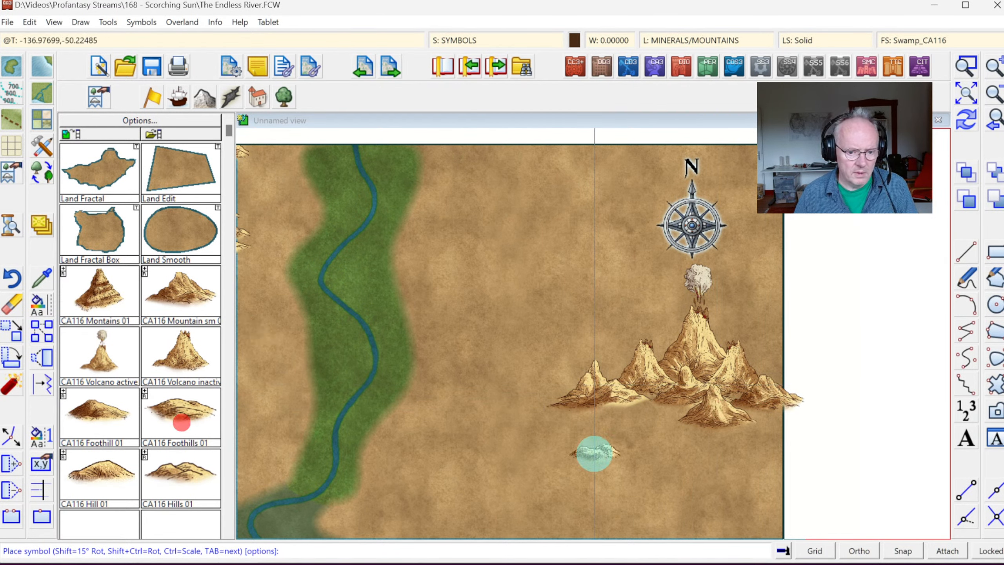
pyautogui.click(600, 413)
pyautogui.click(634, 421)
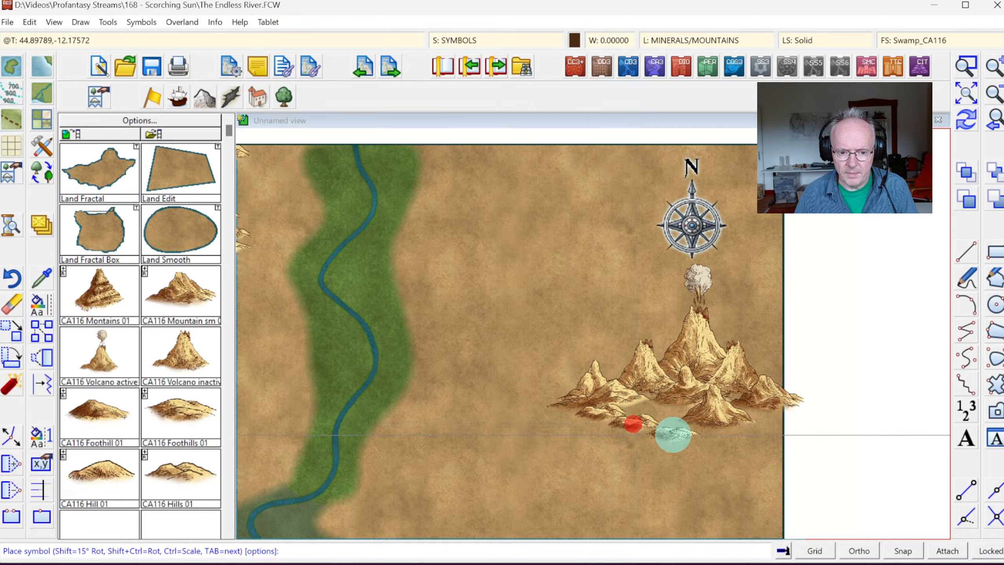
pyautogui.click(697, 434)
pyautogui.click(671, 446)
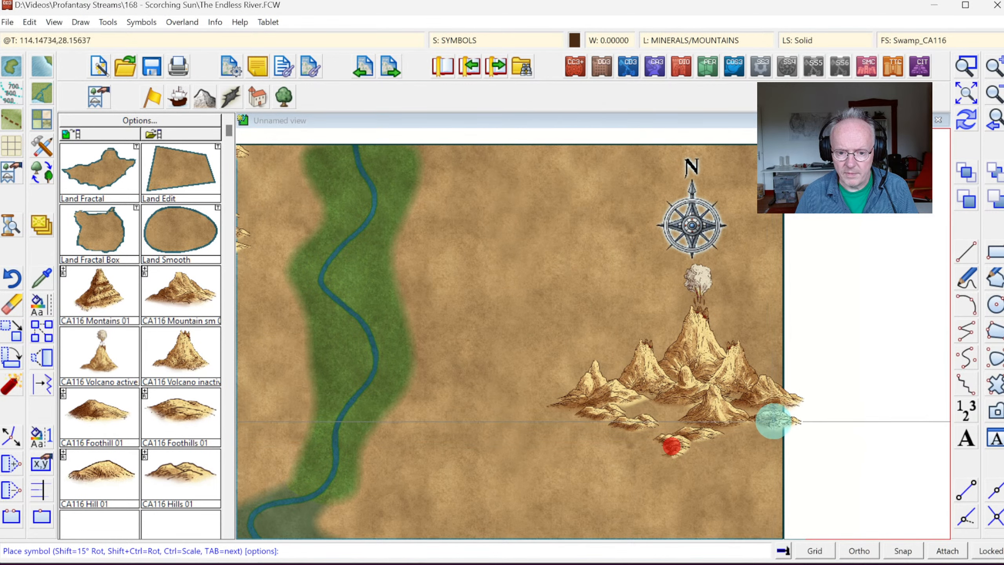
pyautogui.click(780, 417)
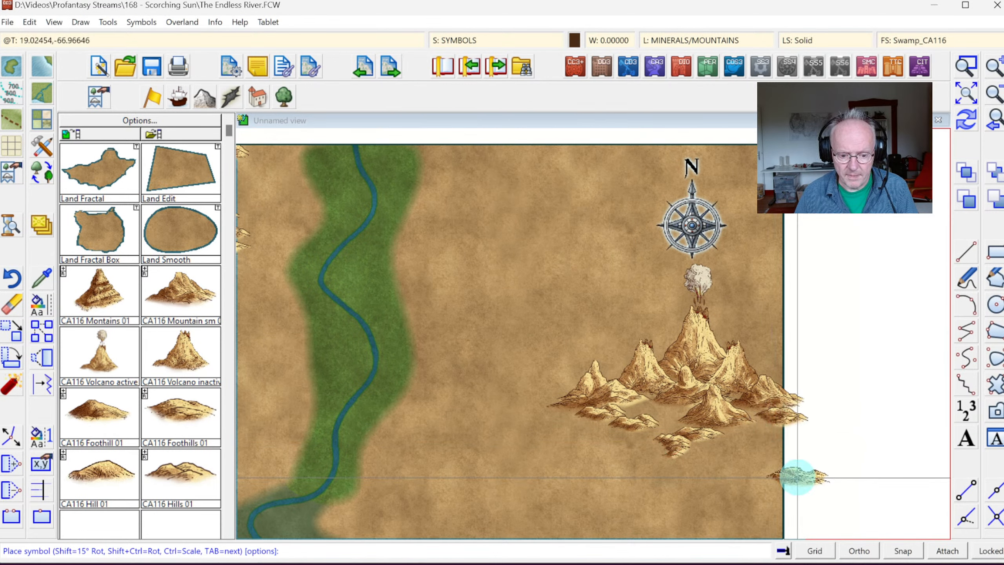
pyautogui.click(762, 430)
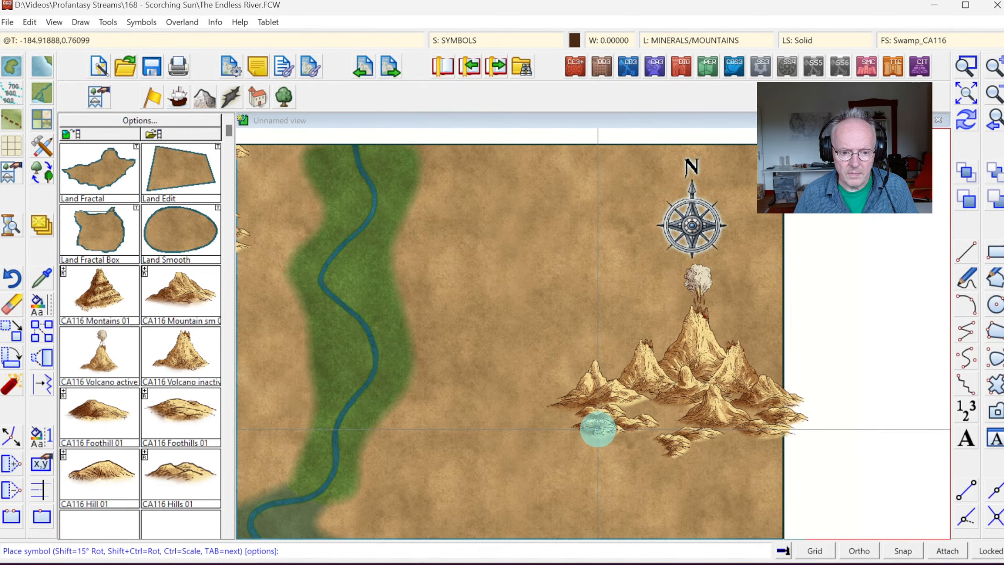
pyautogui.click(599, 430)
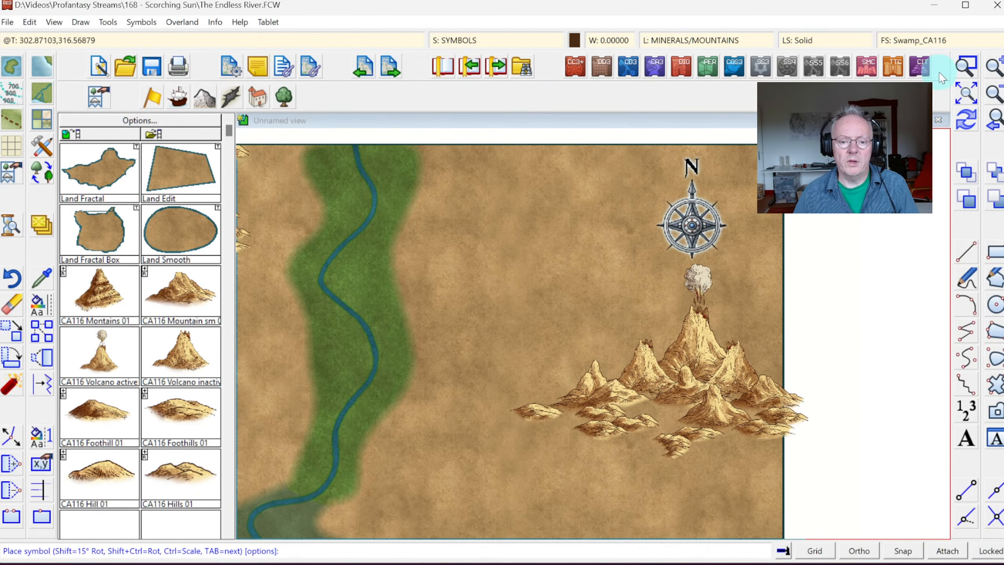
pyautogui.click(968, 113)
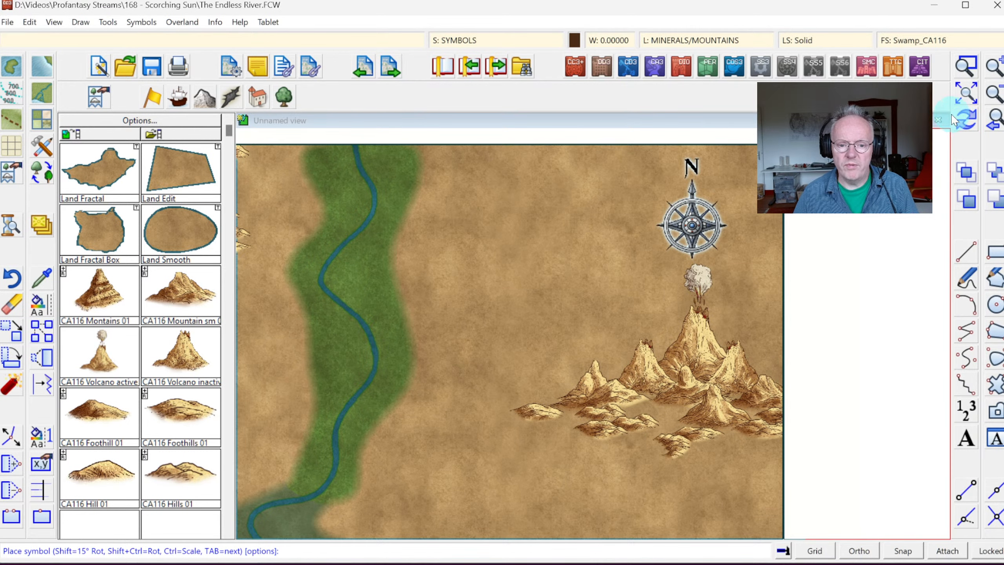
# - Scatter CA116 Hills 01 symbols in small chains across the plains south and southeast of the western mountain range
pyautogui.click(966, 93)
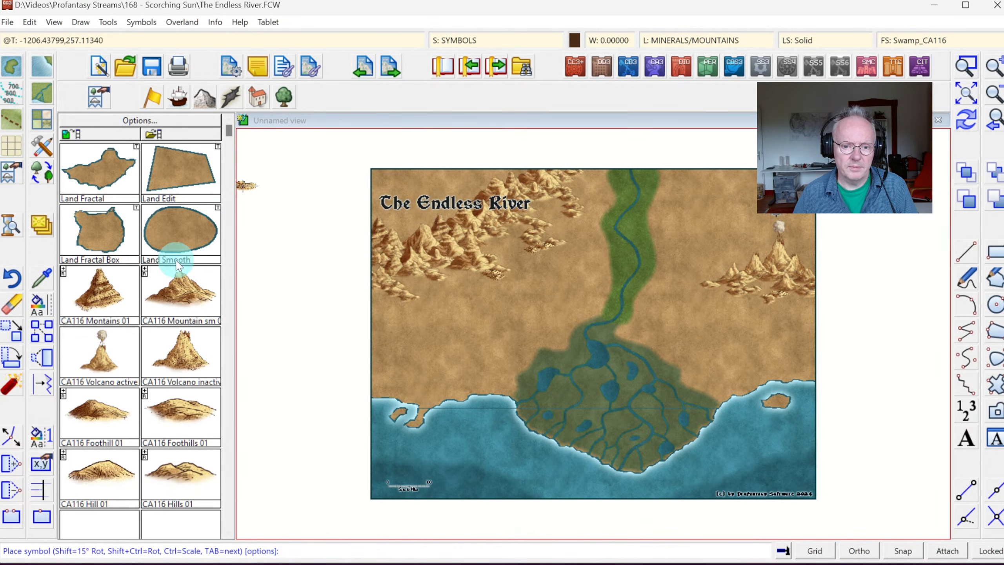
pyautogui.click(103, 289)
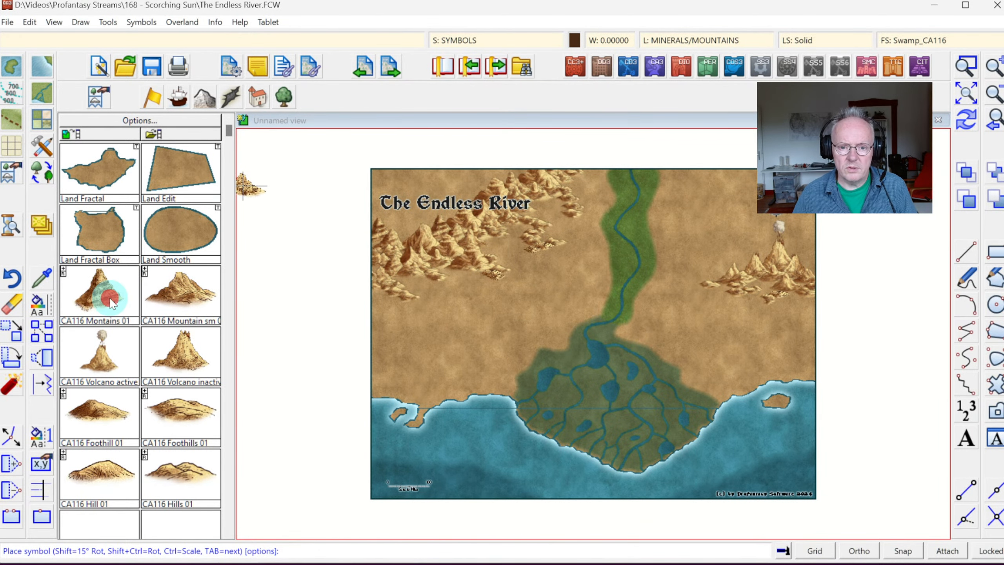
pyautogui.click(189, 481)
pyautogui.scroll(4, 441, 332)
pyautogui.click(495, 322)
pyautogui.click(668, 167)
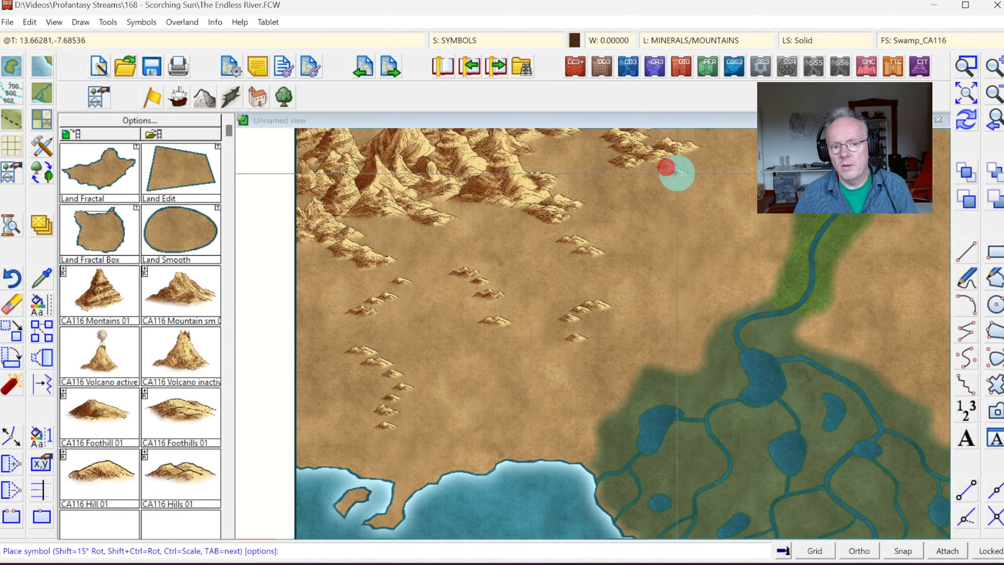
pyautogui.click(679, 173)
pyautogui.click(693, 182)
pyautogui.click(706, 192)
pyautogui.click(715, 203)
pyautogui.click(643, 226)
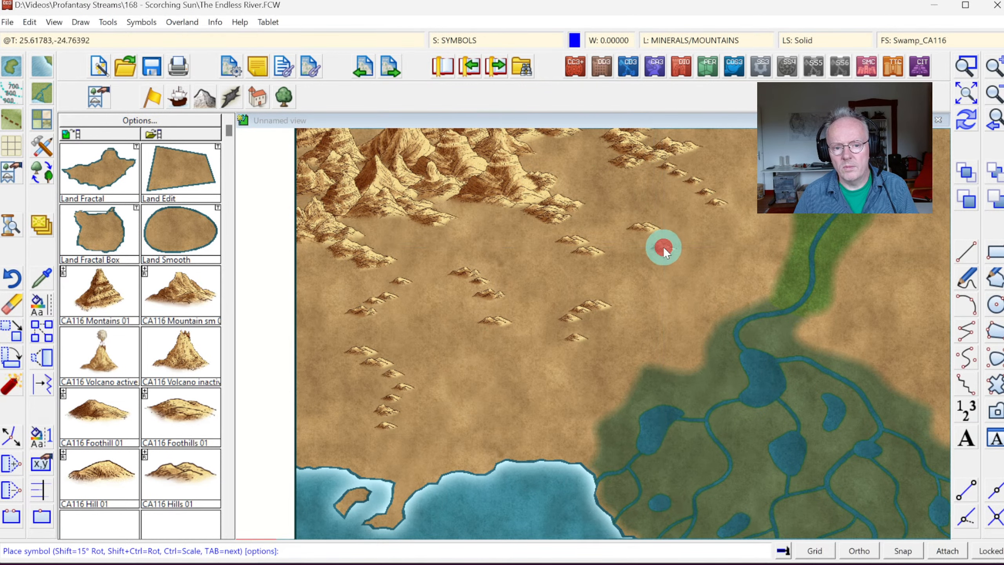
pyautogui.click(673, 250)
# - Scatter more CA116 Hills 01 symbols around the eastern volcano range and down the plain toward the southeast coast
pyautogui.click(965, 93)
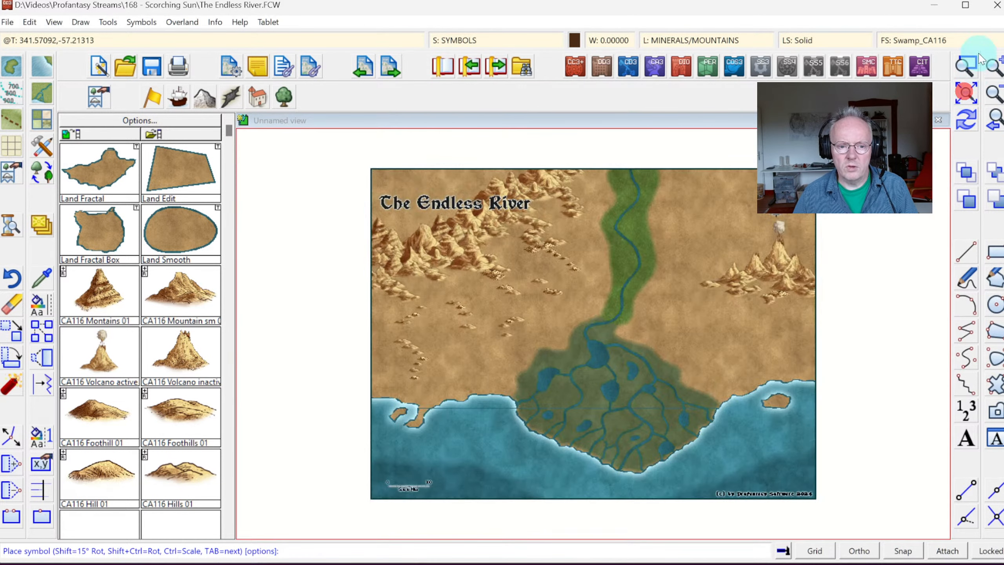
pyautogui.click(672, 296)
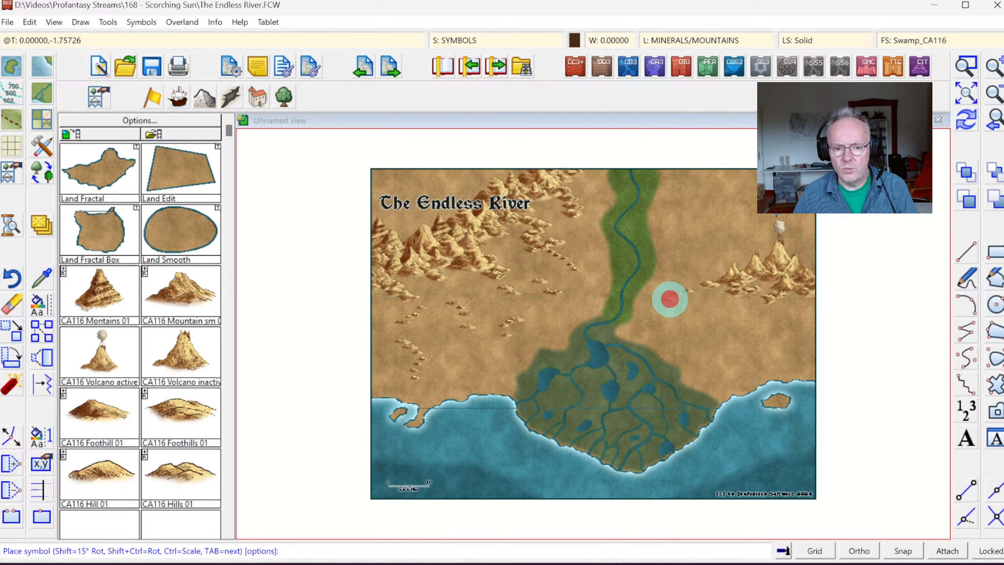
pyautogui.click(770, 317)
pyautogui.click(772, 323)
pyautogui.click(775, 327)
pyautogui.click(769, 334)
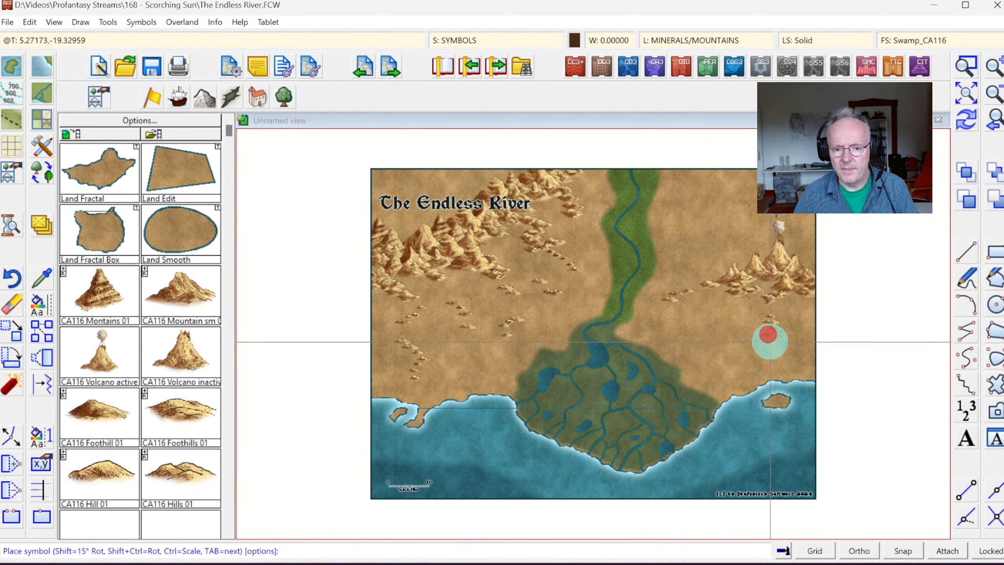
pyautogui.click(771, 344)
pyautogui.click(762, 359)
pyautogui.click(749, 375)
pyautogui.click(742, 306)
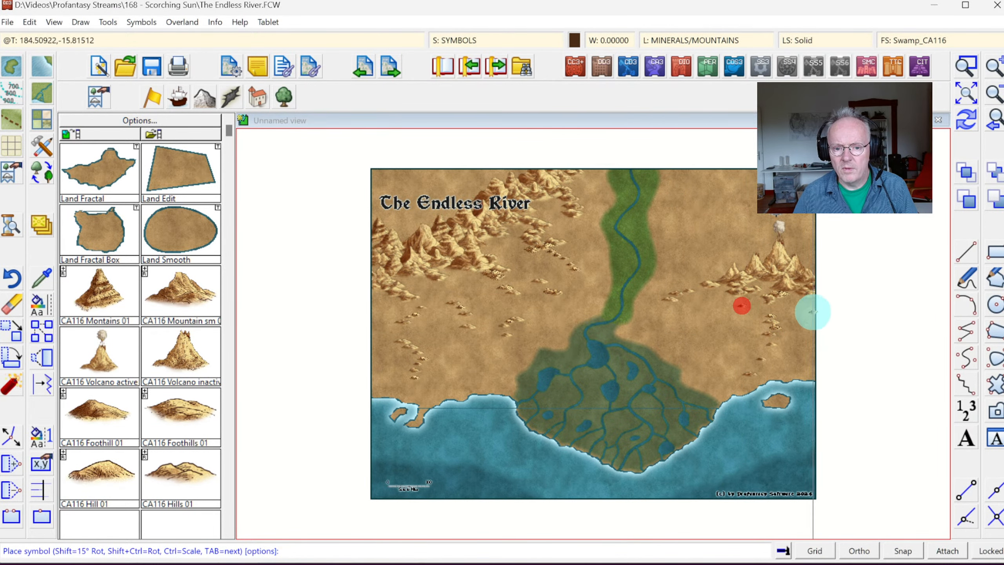
pyautogui.click(808, 314)
pyautogui.click(732, 311)
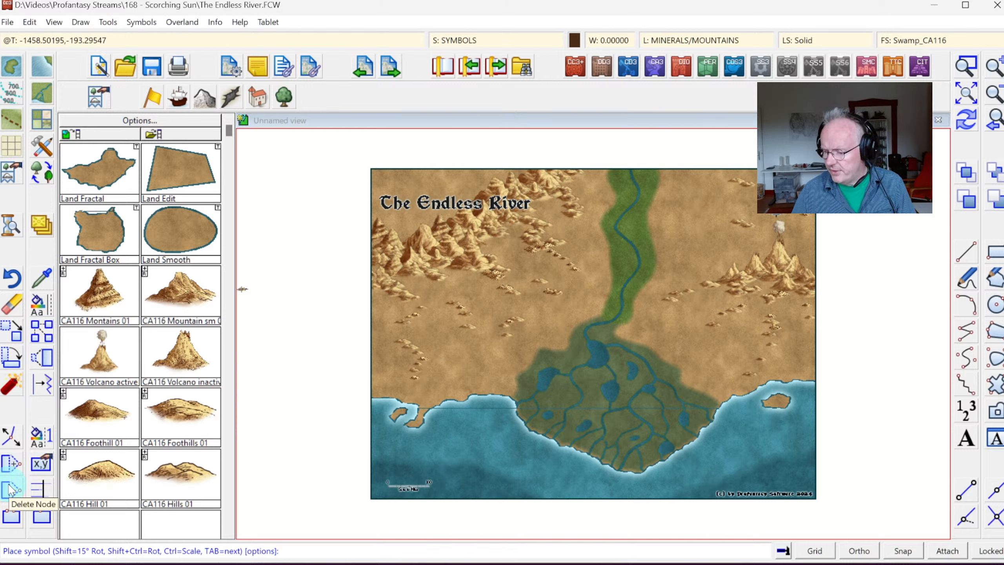
pyautogui.click(153, 446)
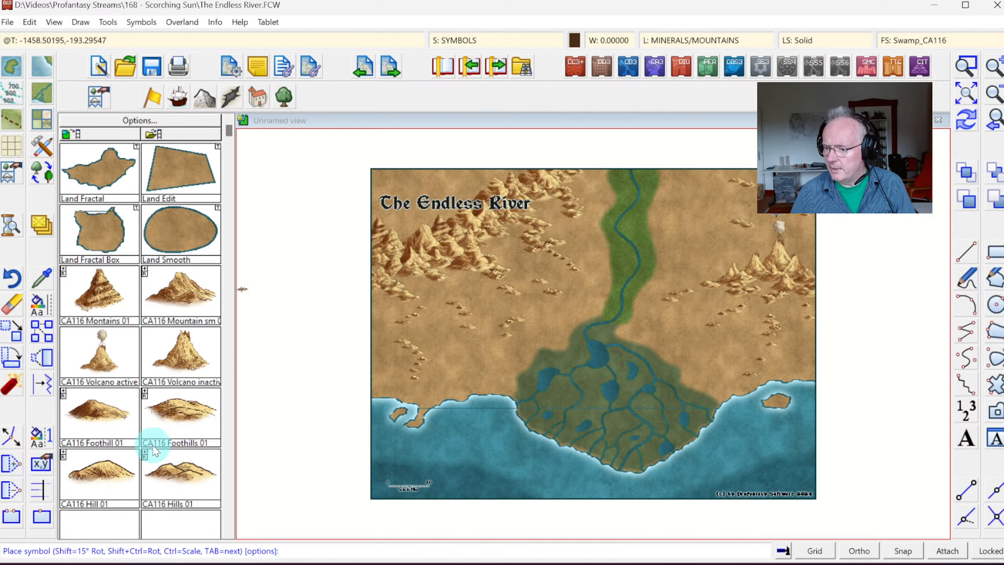
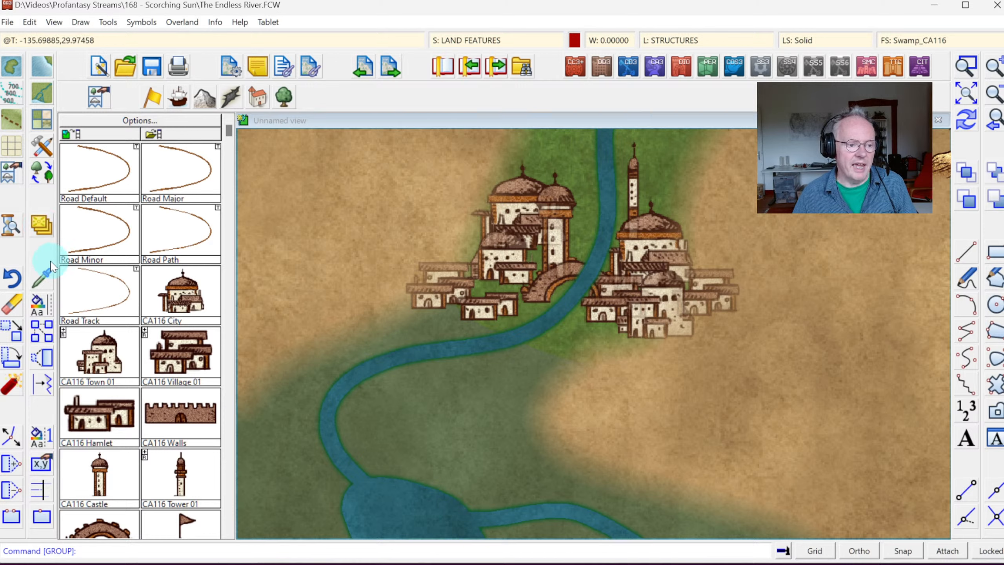
# - Move the grouped city and bridge symbols beside the river to the SYMBOLS sheet and redraw the map
pyautogui.rightClick(41, 229)
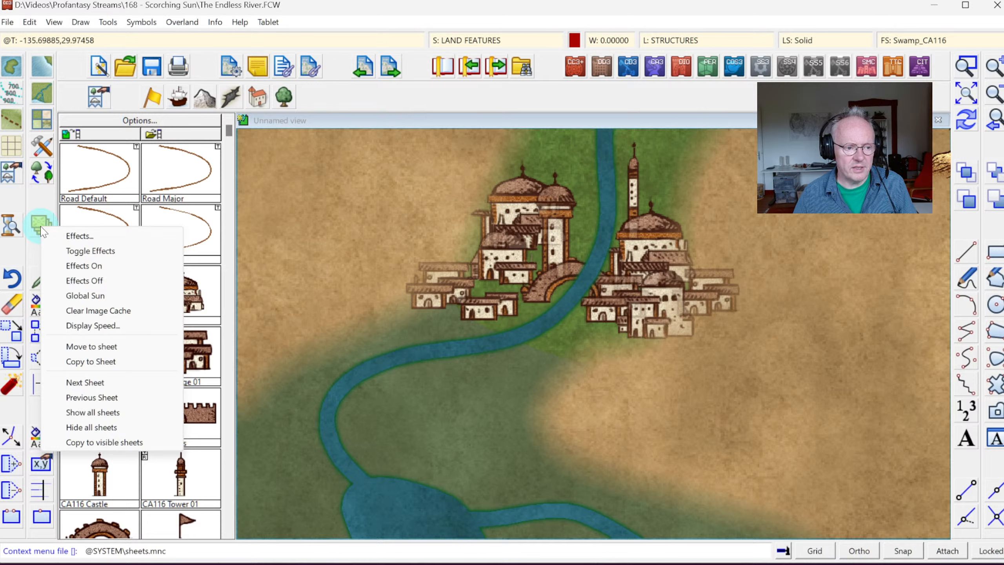
pyautogui.click(102, 347)
pyautogui.click(568, 189)
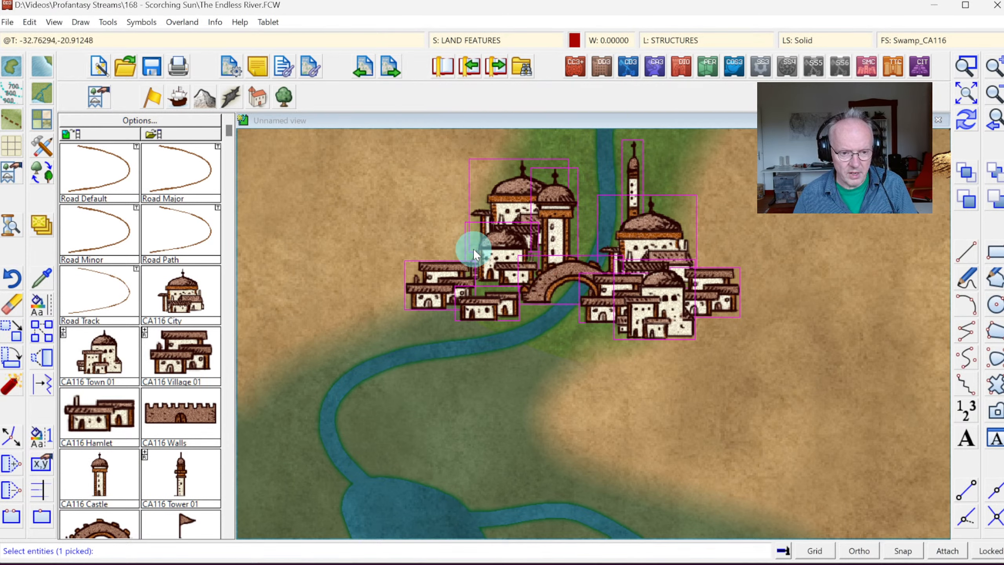
pyautogui.press('d')
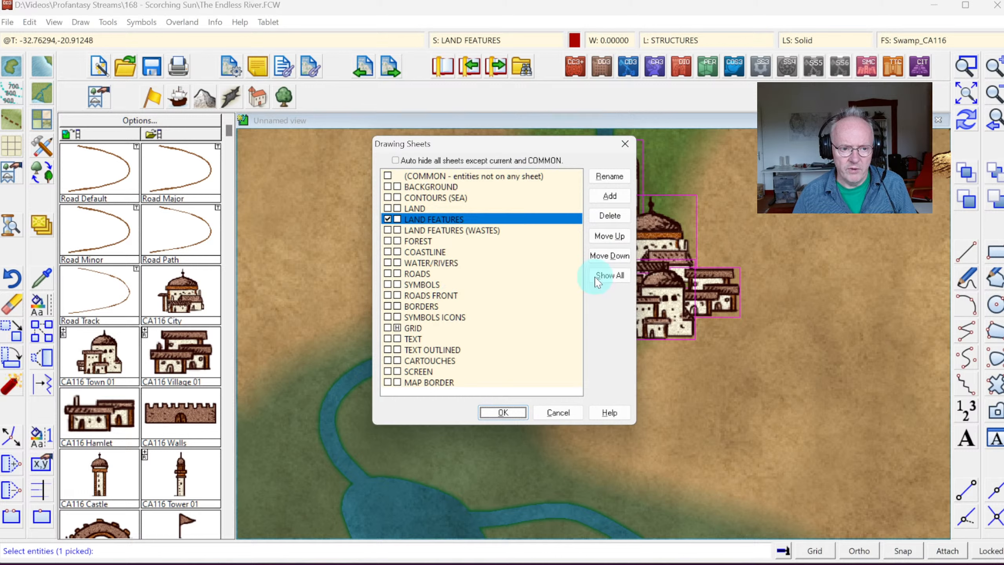
pyautogui.click(426, 285)
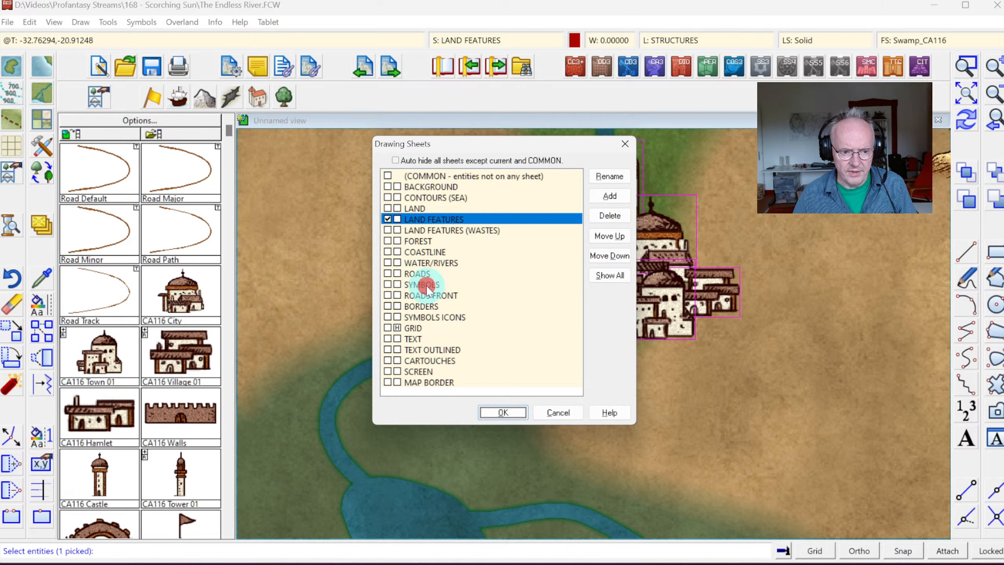
pyautogui.click(506, 413)
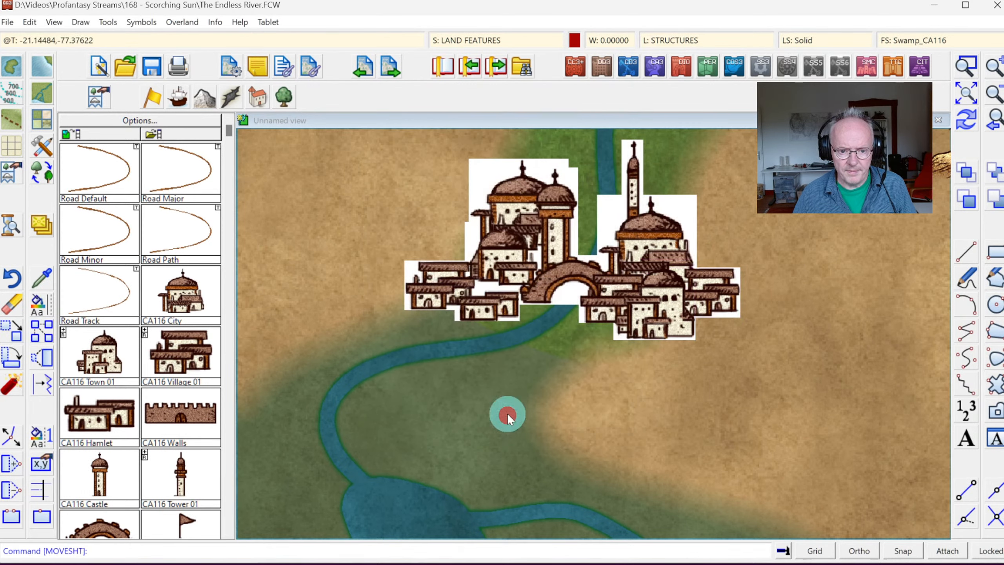
pyautogui.click(966, 128)
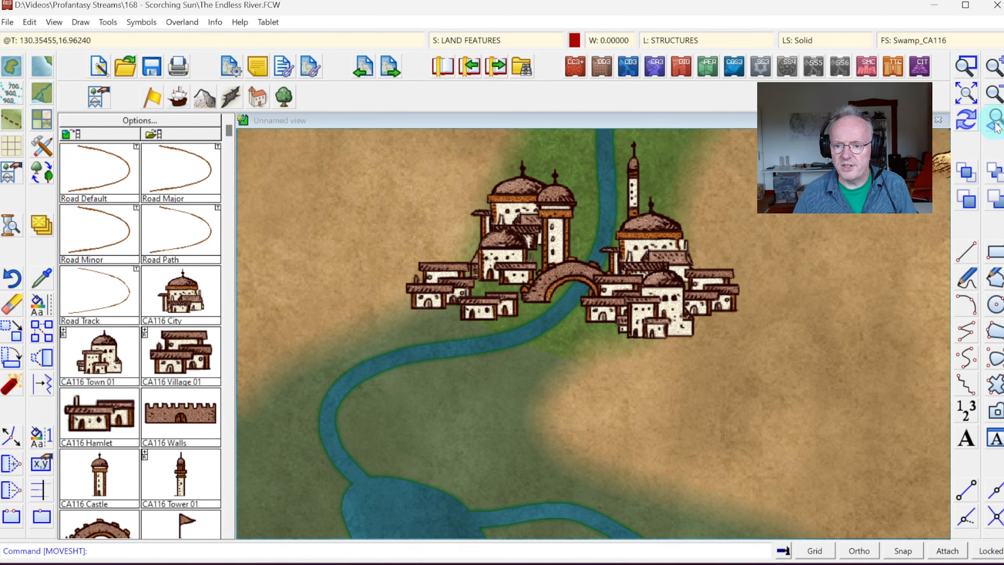
# - Place a CA116 Village 01 symbol on the plain northwest of the river delta
pyautogui.click(994, 126)
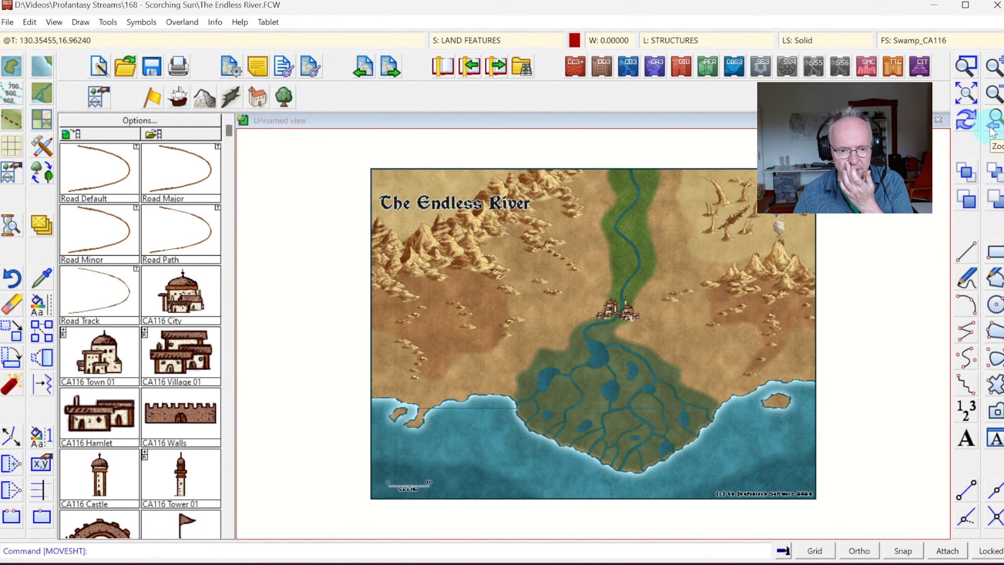
pyautogui.click(970, 73)
pyautogui.click(414, 282)
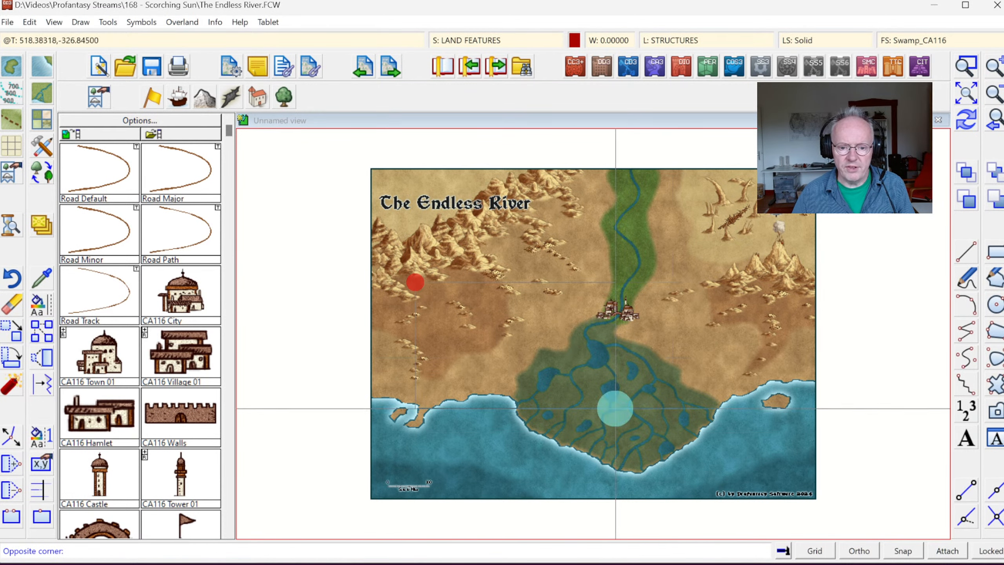
pyautogui.click(802, 469)
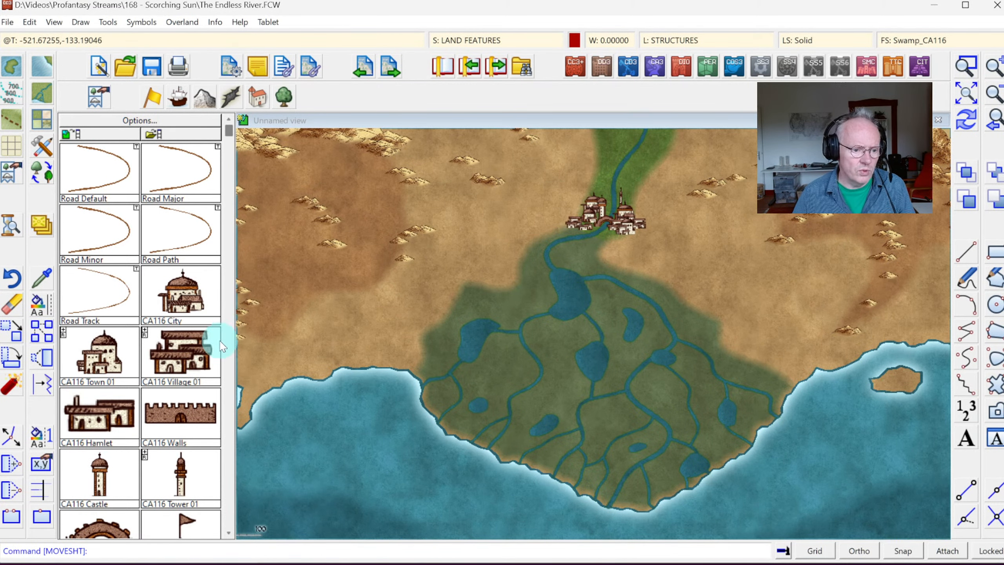
pyautogui.click(174, 409)
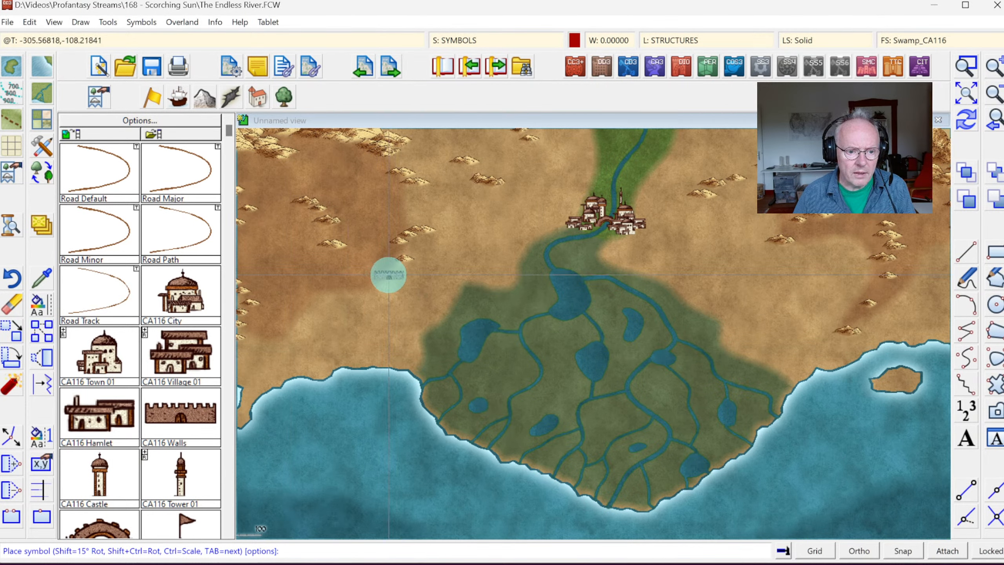
pyautogui.click(183, 334)
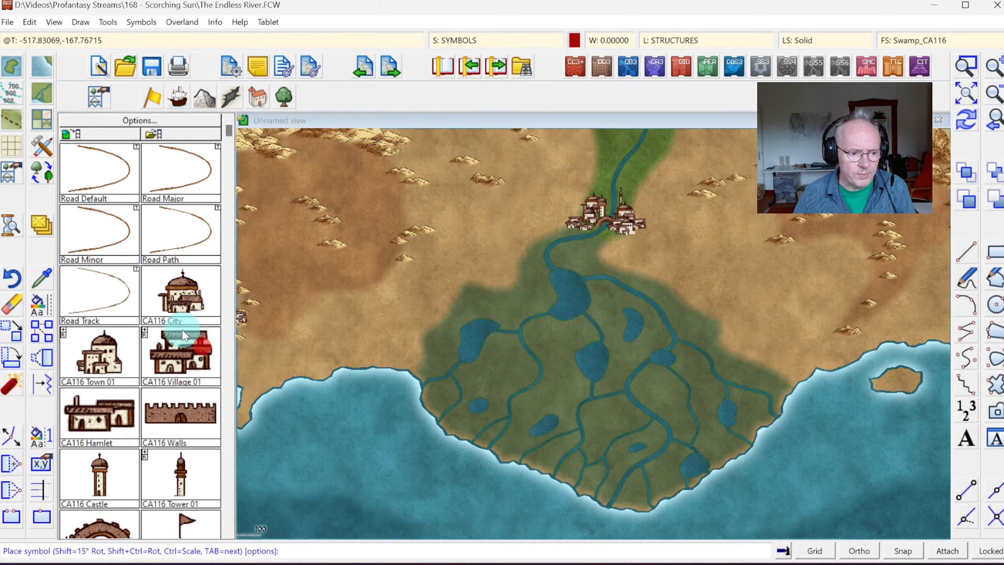
pyautogui.click(390, 262)
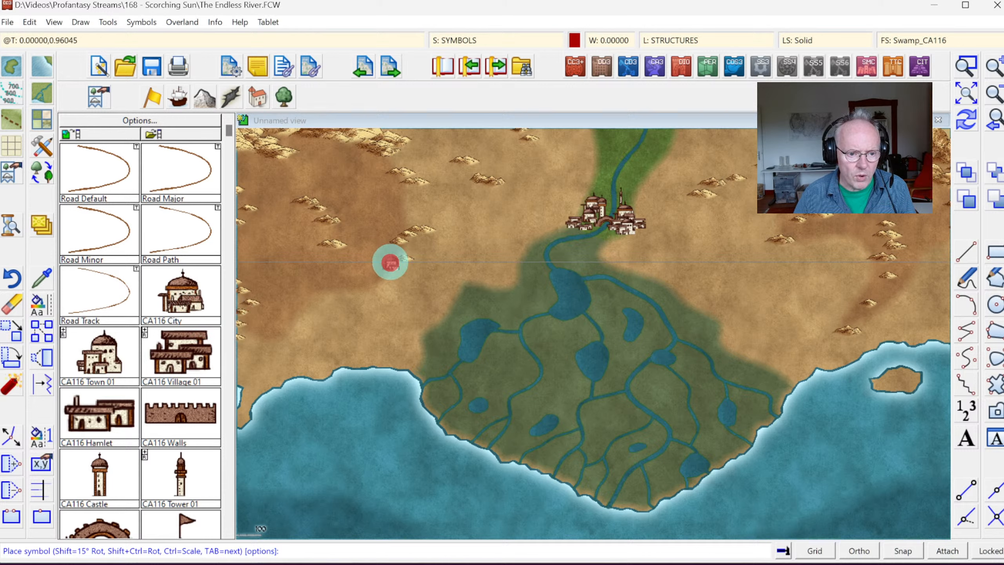
# - Place CA116 Walls in front of the settlement northwest of the delta, and a walled CA116 City on the southeast coast
pyautogui.click(168, 410)
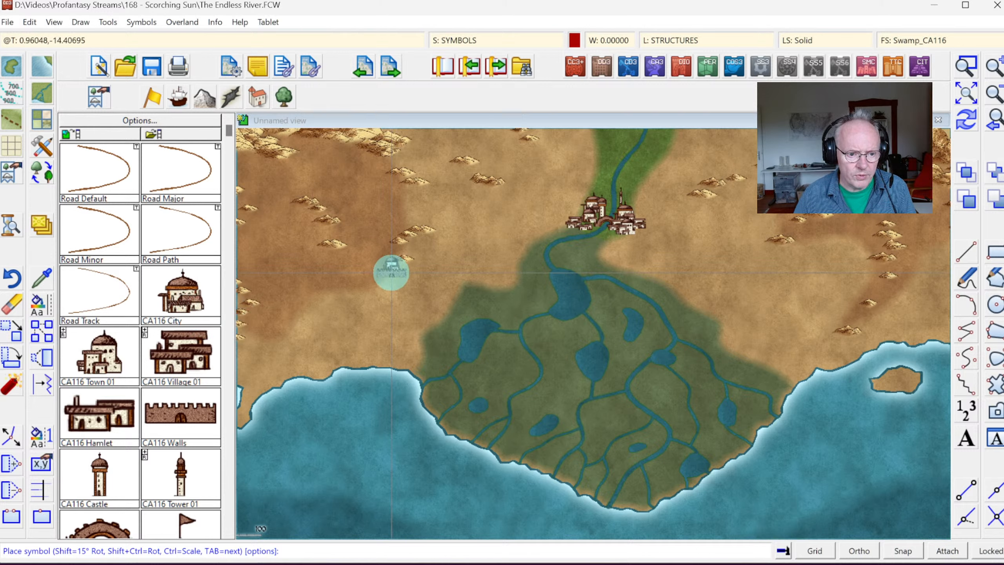
pyautogui.click(390, 272)
pyautogui.click(165, 306)
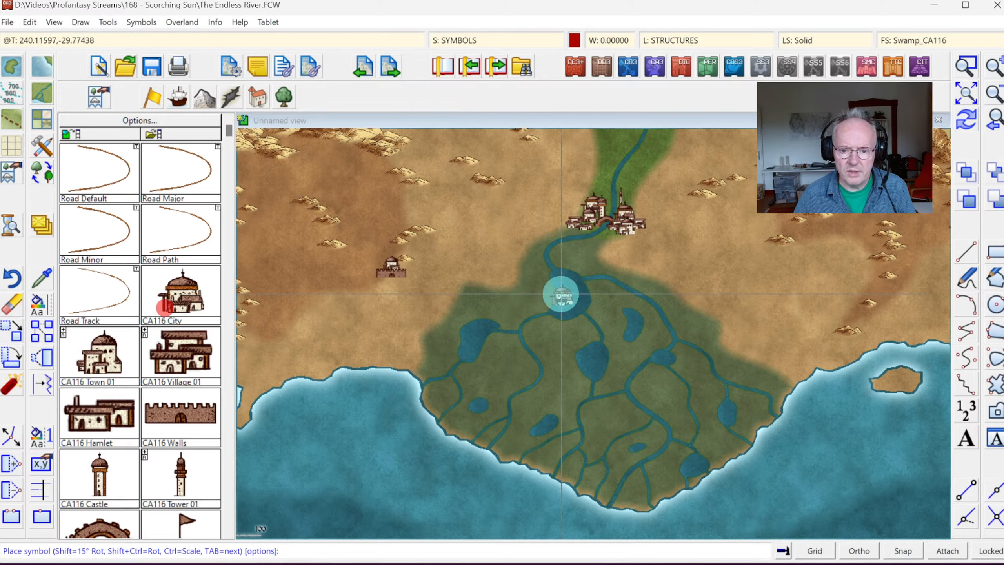
pyautogui.click(883, 320)
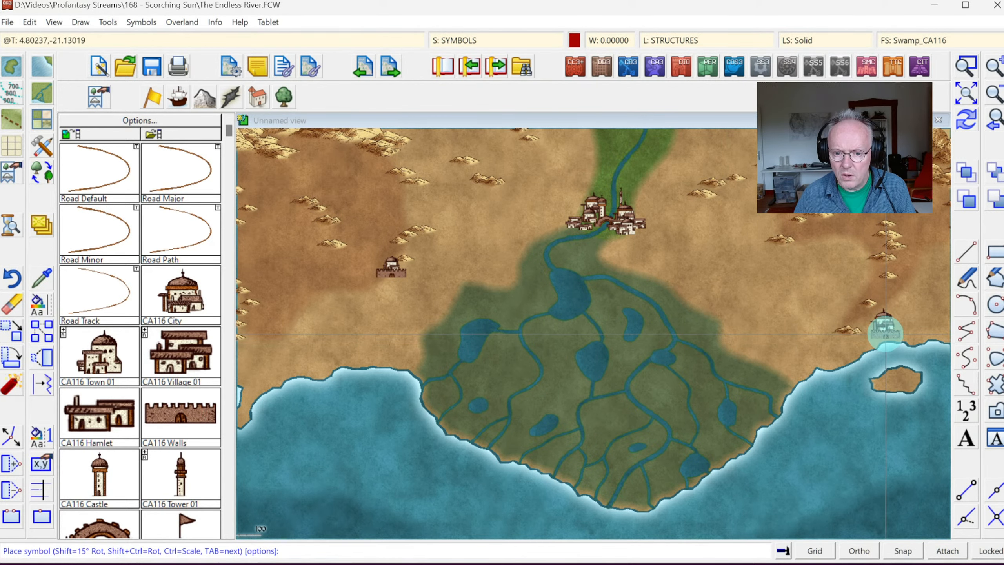
pyautogui.click(883, 333)
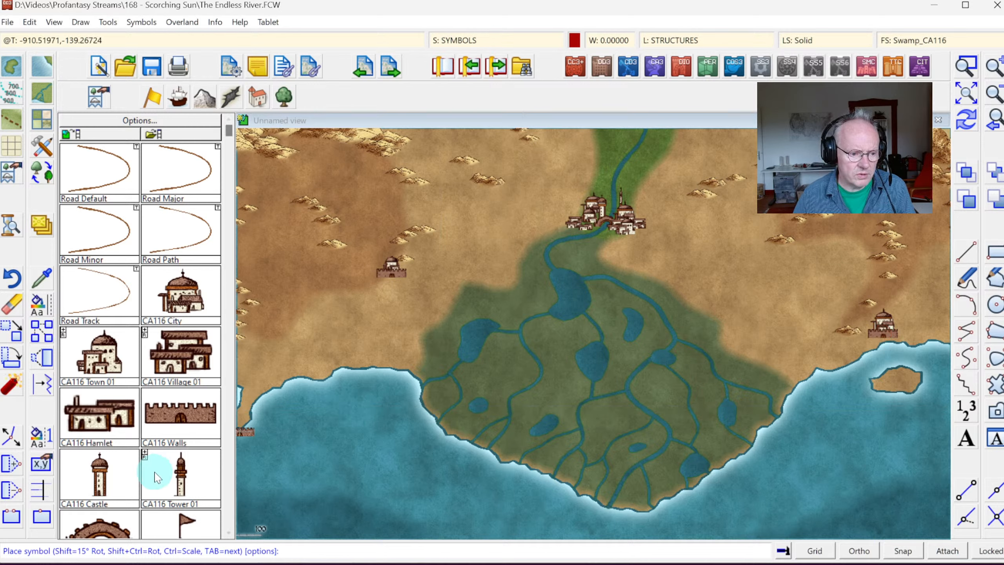
# - Place a CA116 Hamlet on the southeast island and a CA116 Tower 01 among the hills north of the western walled settlement
pyautogui.click(108, 409)
pyautogui.click(905, 380)
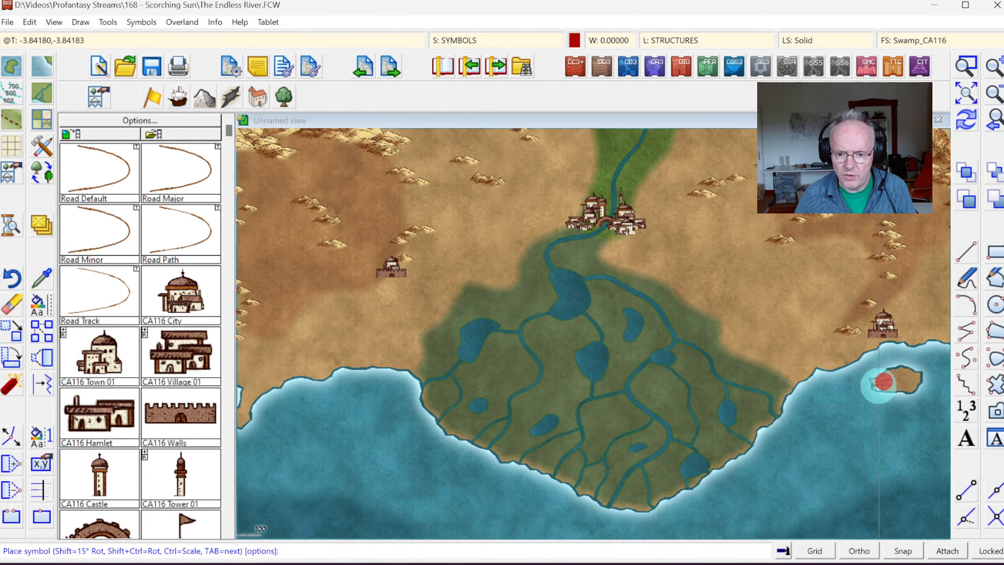
pyautogui.click(186, 492)
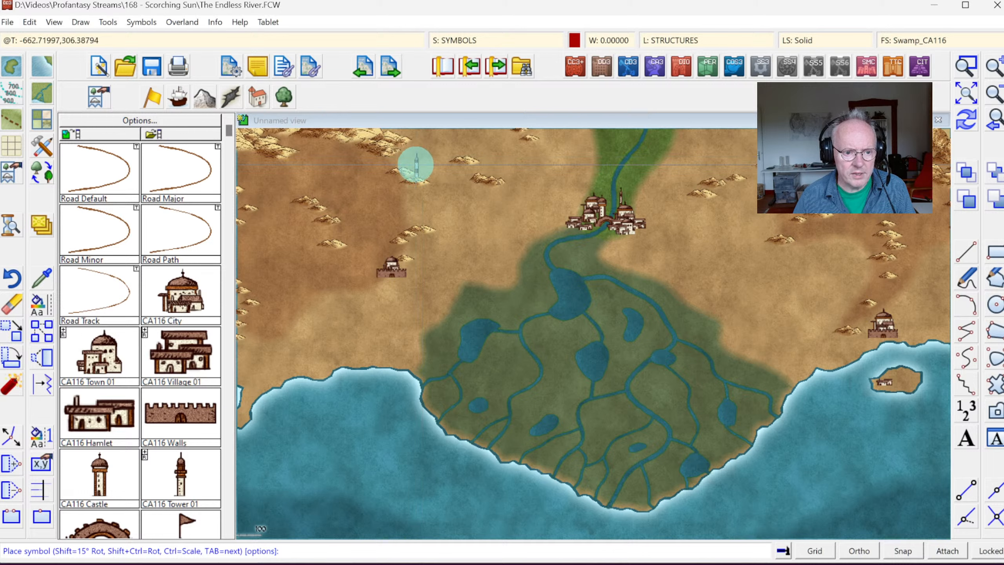
pyautogui.click(415, 166)
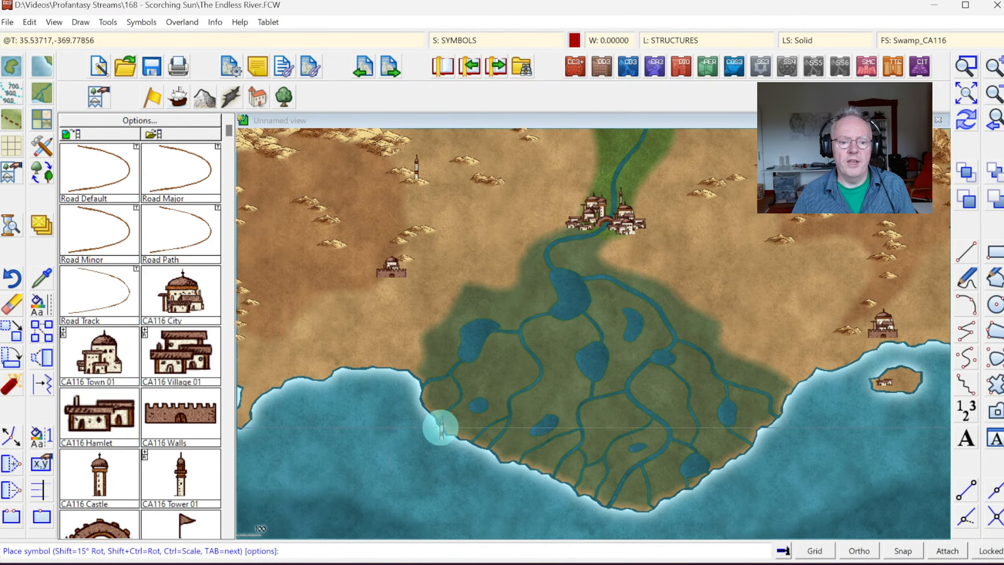
# - Draw a Road, Default path from the river city westward to the walled settlement northwest of the delta
pyautogui.click(11, 124)
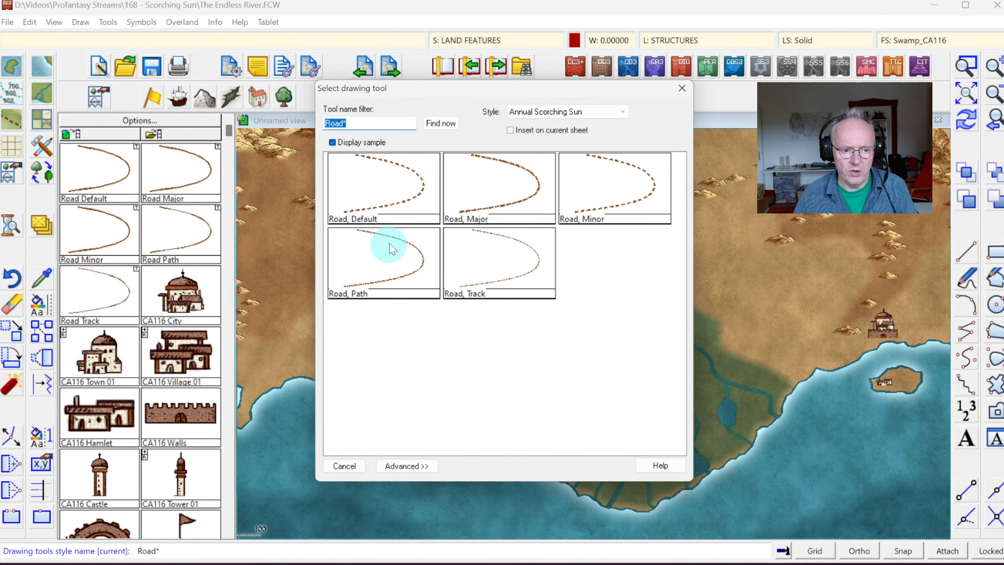
pyautogui.click(385, 190)
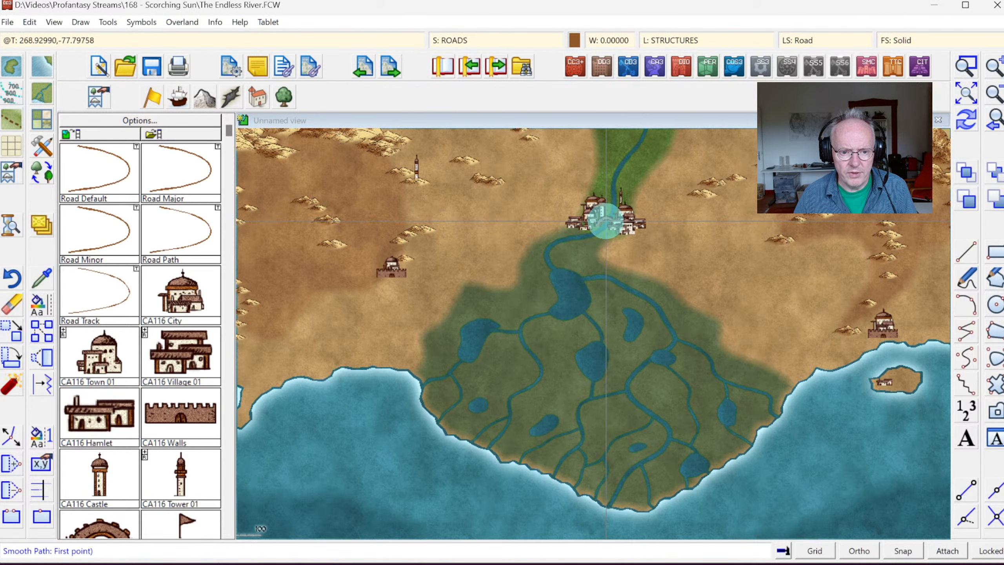
pyautogui.click(595, 217)
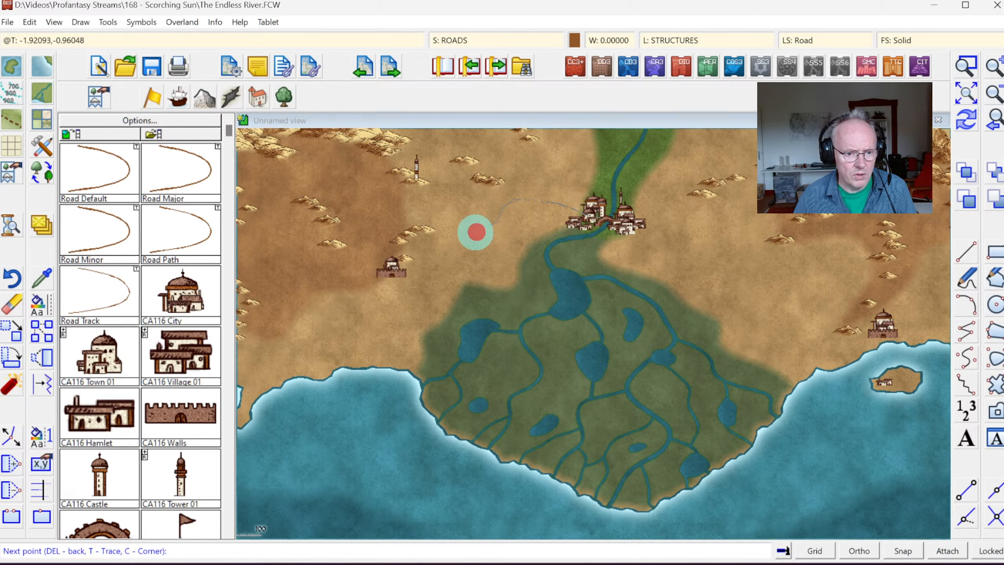
pyautogui.click(411, 270)
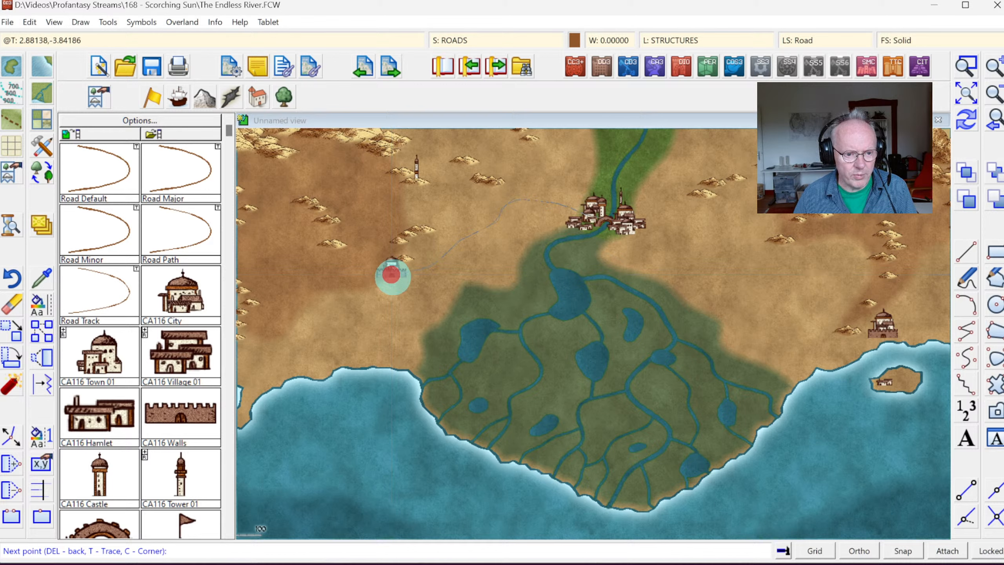
pyautogui.rightClick(395, 280)
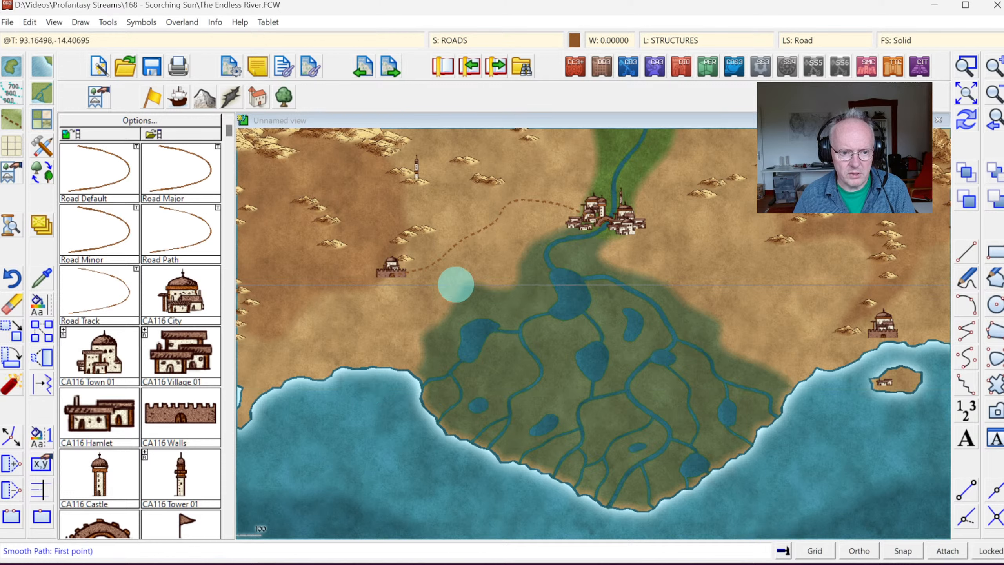
# - Draw another default road from the western walled settlement southwest along the coast to the western map edge
pyautogui.press('e')
pyautogui.click(428, 265)
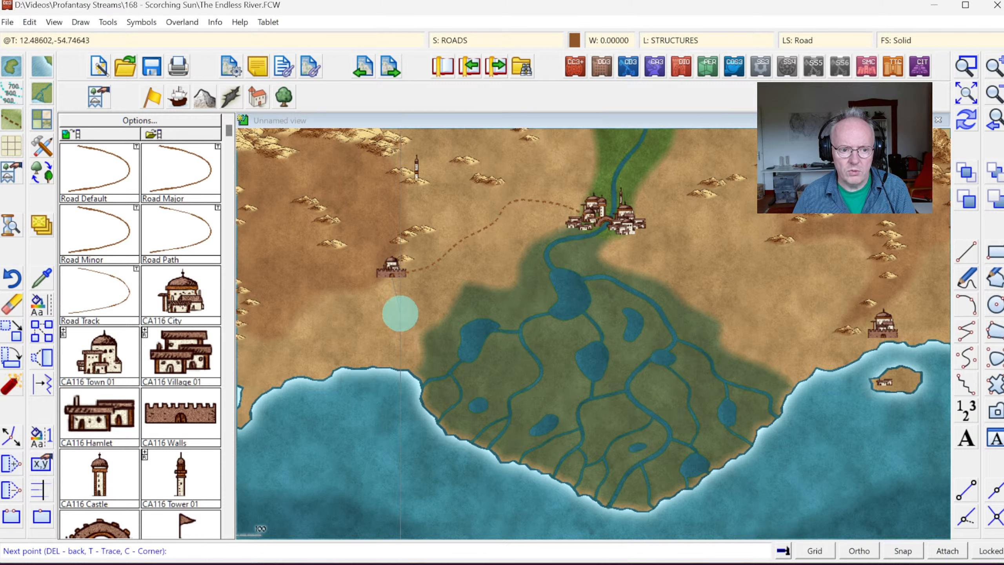
pyautogui.scroll(3, 291, 356)
pyautogui.click(693, 229)
pyautogui.click(612, 276)
pyautogui.click(534, 344)
pyautogui.click(452, 380)
pyautogui.click(389, 359)
pyautogui.click(322, 357)
pyautogui.click(292, 359)
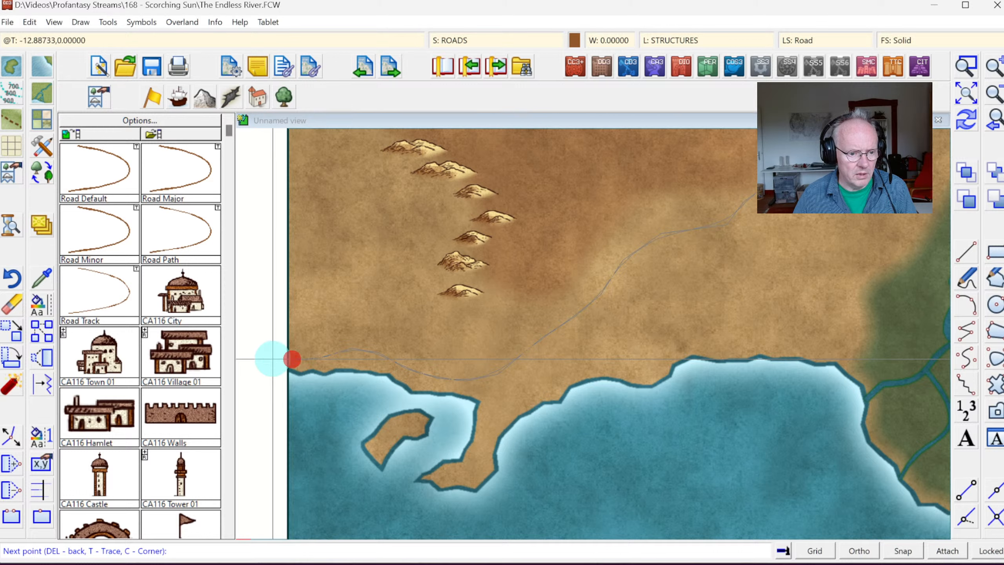
pyautogui.rightClick(272, 359)
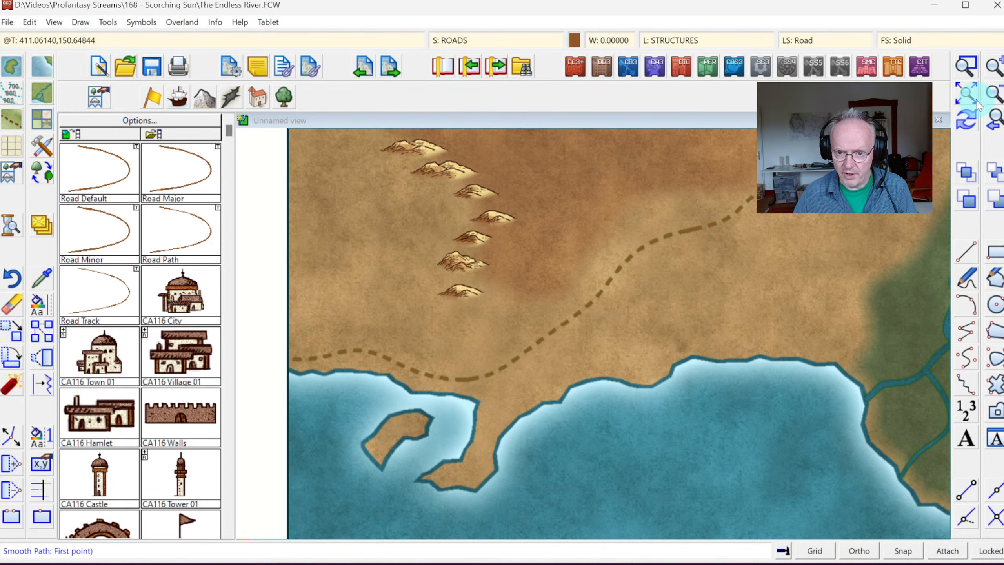
# - Draw a default road from the river city southeast past the delta, through the walled coastal city, to beyond the eastern map edge
pyautogui.click(970, 96)
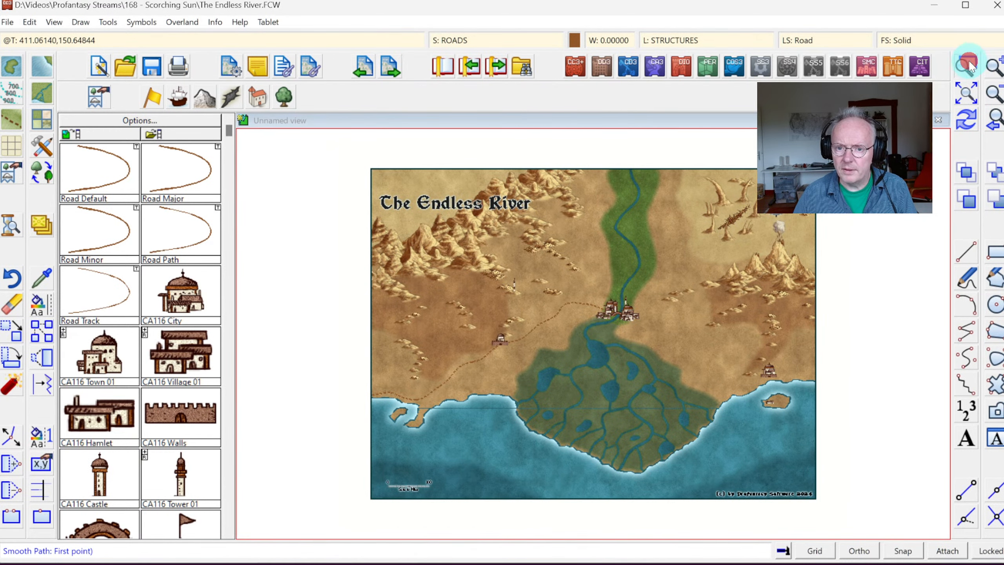
pyautogui.click(967, 65)
pyautogui.click(573, 271)
pyautogui.click(851, 435)
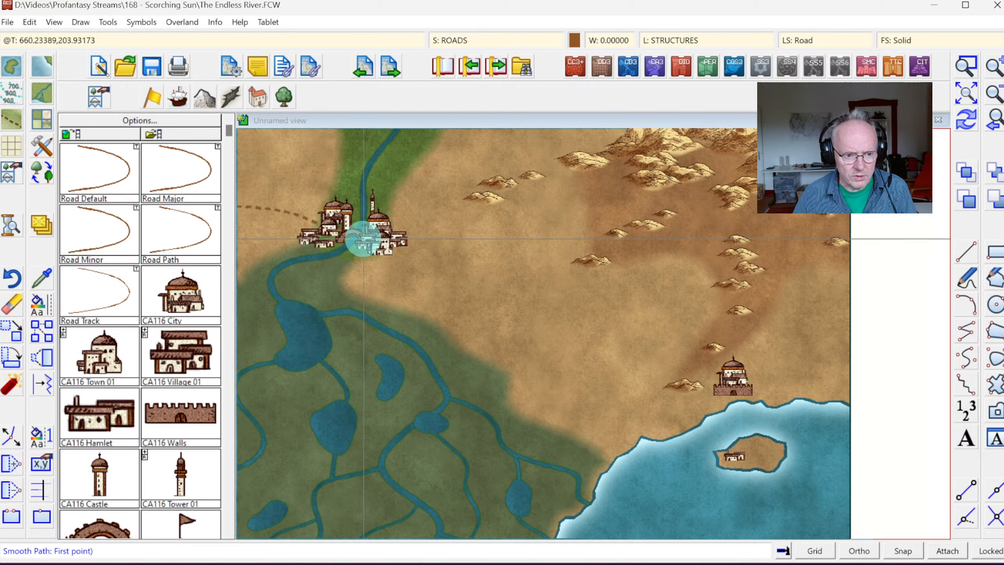
pyautogui.click(364, 239)
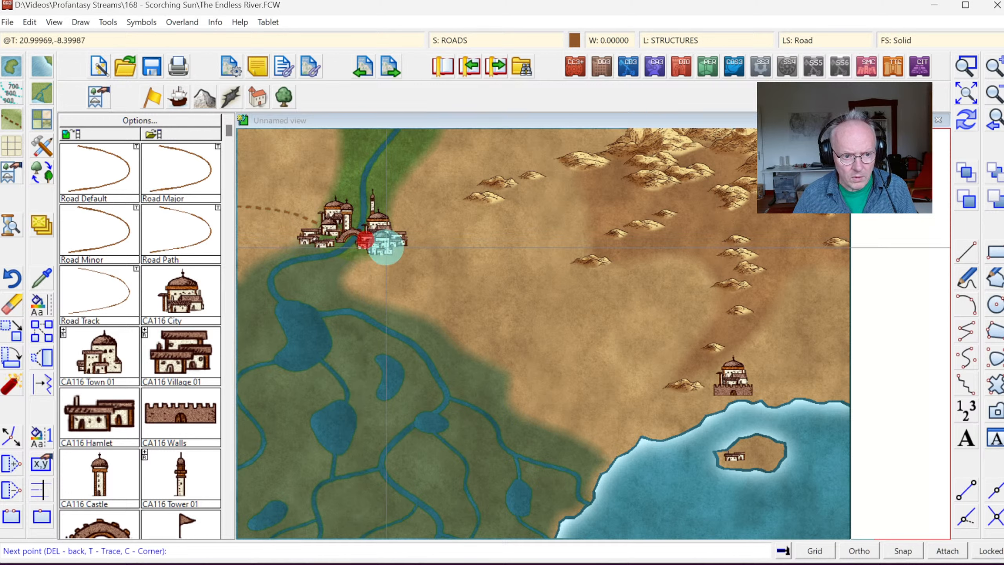
pyautogui.click(510, 316)
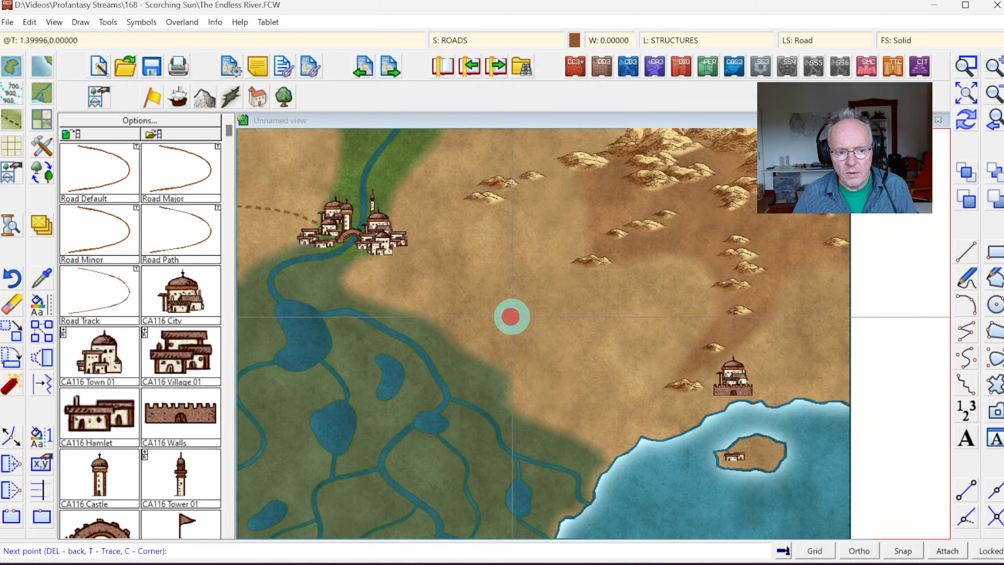
pyautogui.click(526, 330)
pyautogui.click(551, 358)
pyautogui.click(564, 371)
pyautogui.click(593, 389)
pyautogui.click(629, 411)
pyautogui.click(674, 418)
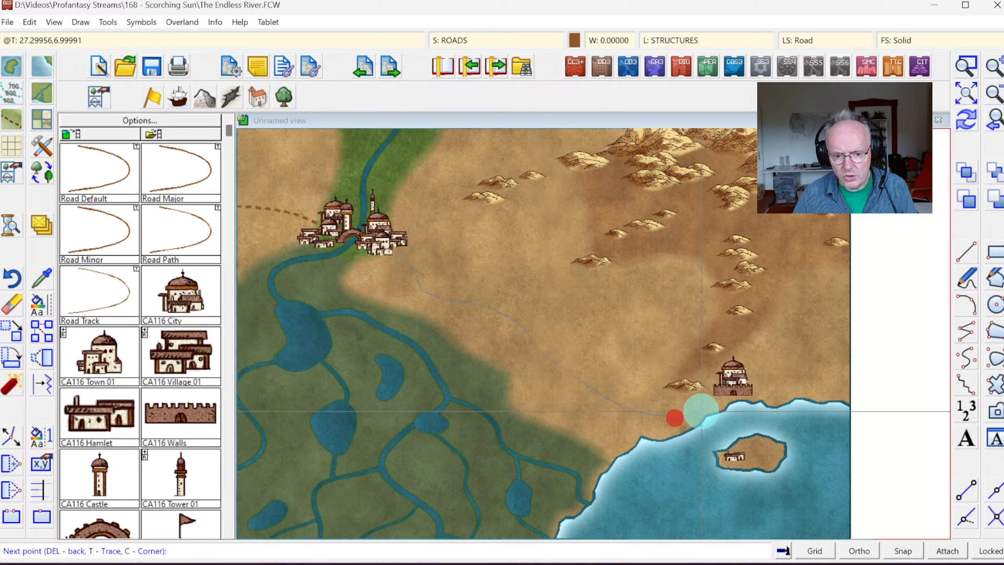
pyautogui.click(733, 394)
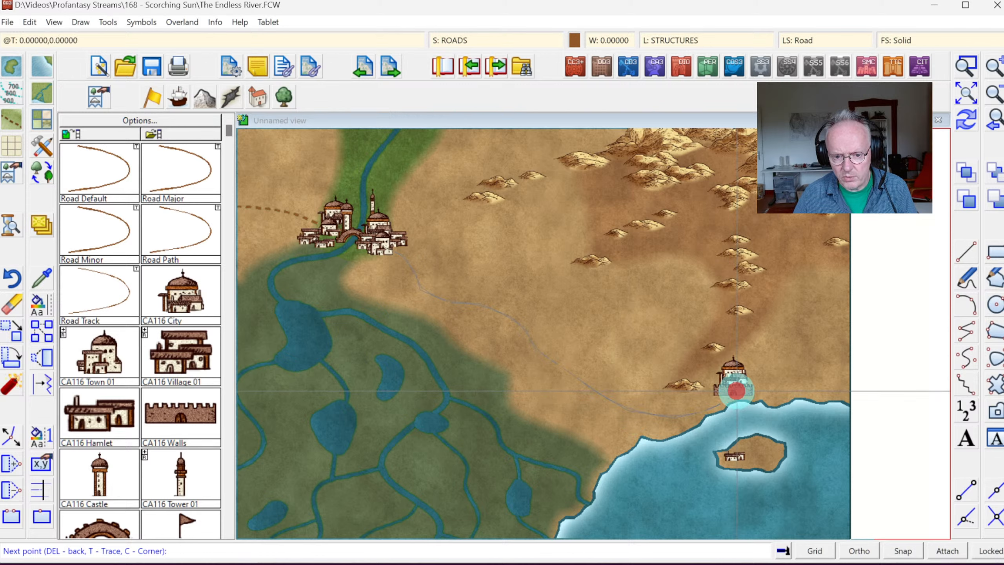
pyautogui.click(832, 388)
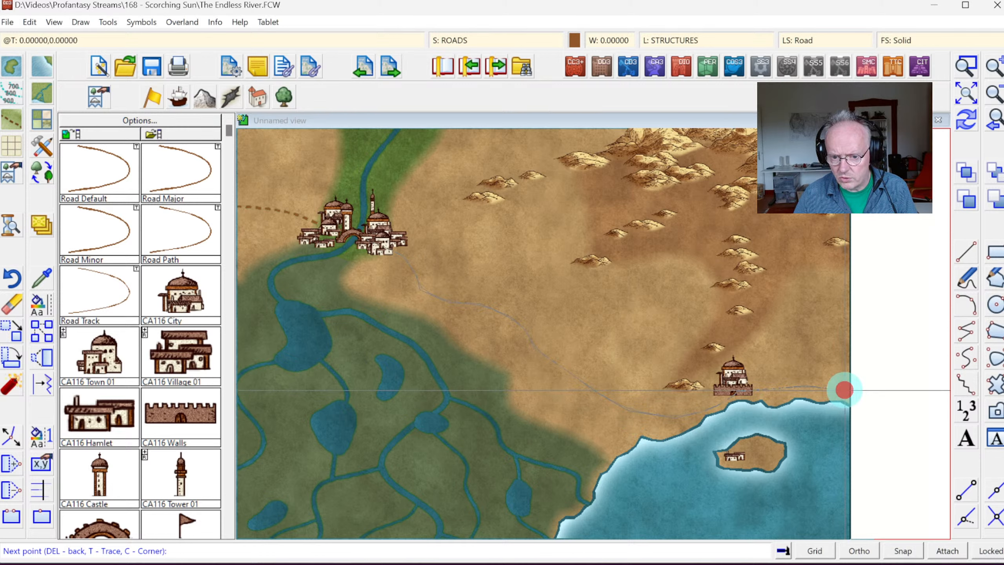
pyautogui.rightClick(864, 392)
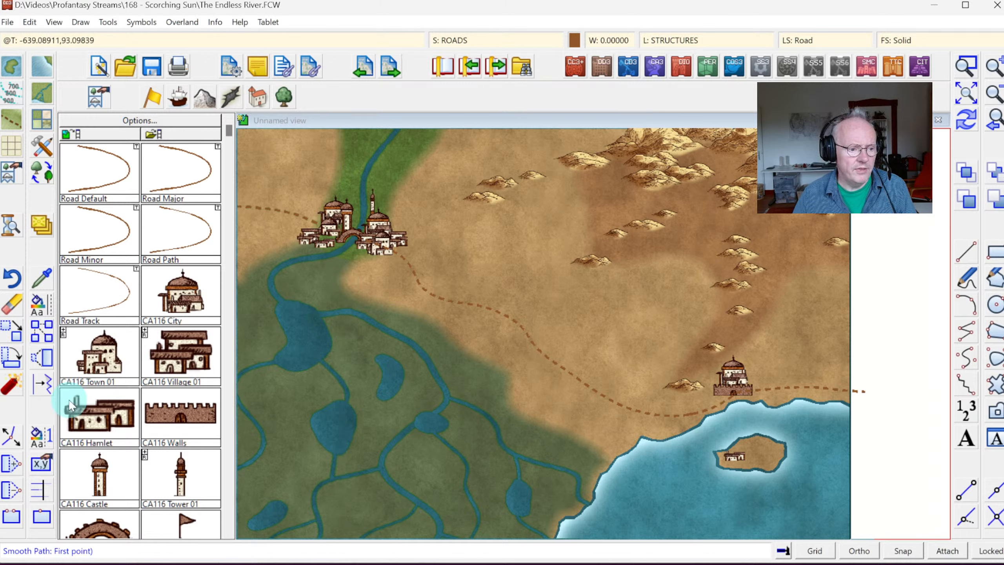
# - Split the eastern road at the walled city on the southeast coast and redraw the map
pyautogui.click(41, 518)
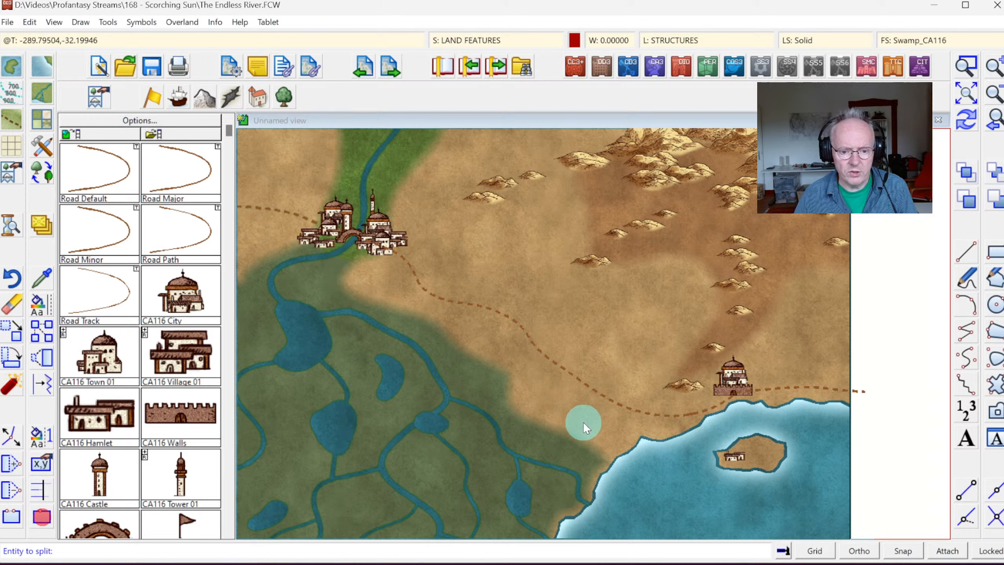
pyautogui.click(659, 413)
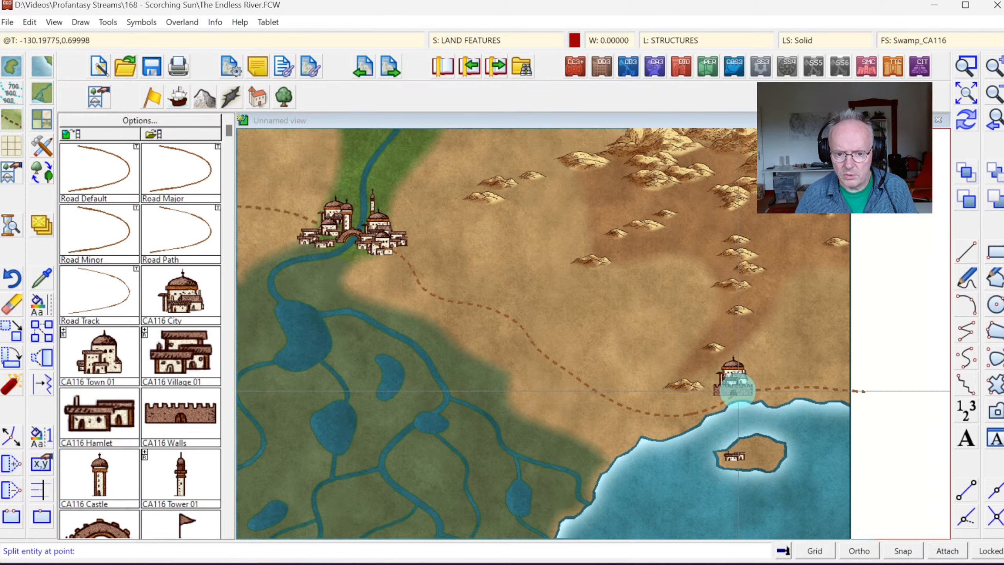
pyautogui.click(738, 389)
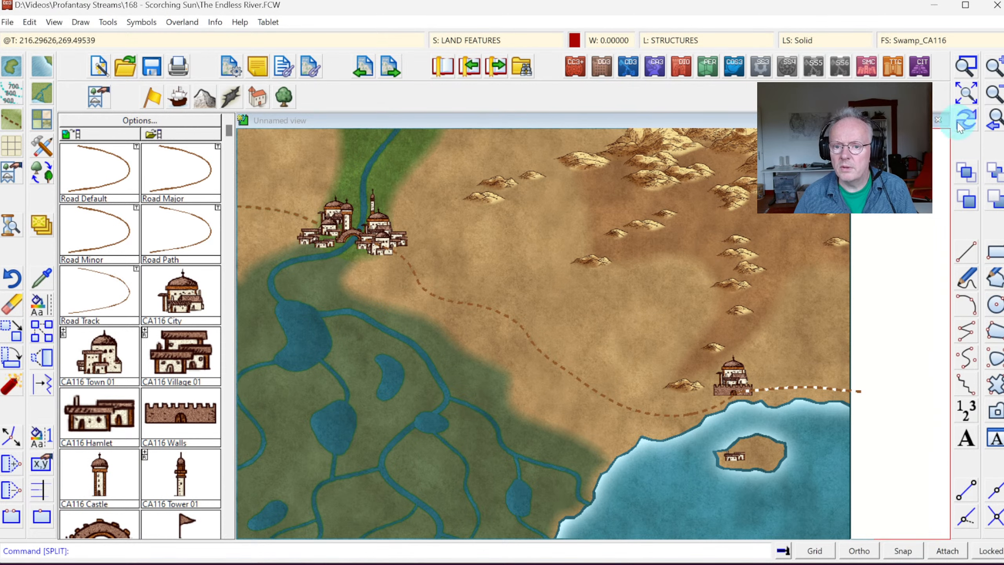
pyautogui.click(966, 119)
# - Draw a Road Path trail from the tower in the northwestern hills down to the western main road, and redraw the map
pyautogui.click(992, 123)
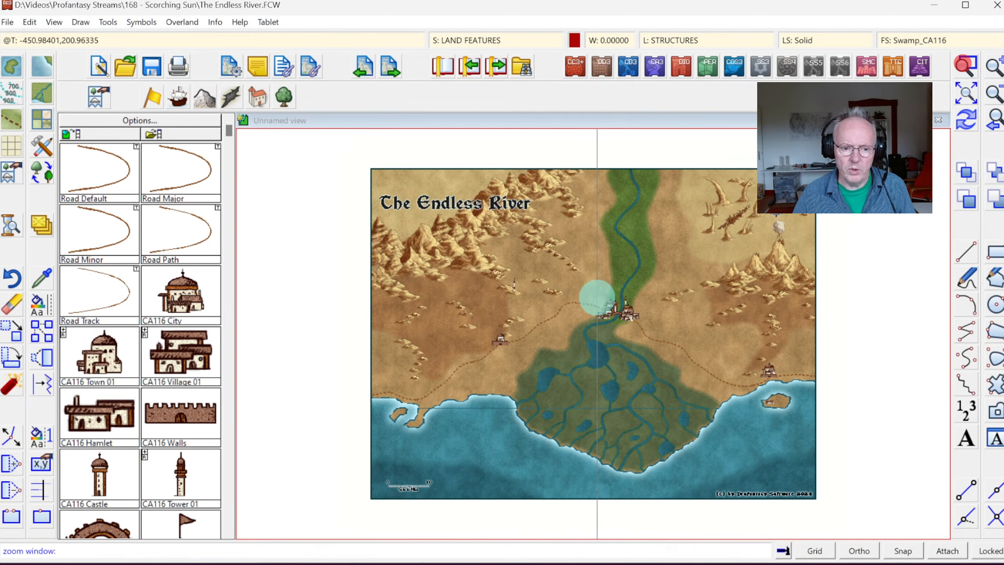
pyautogui.click(614, 363)
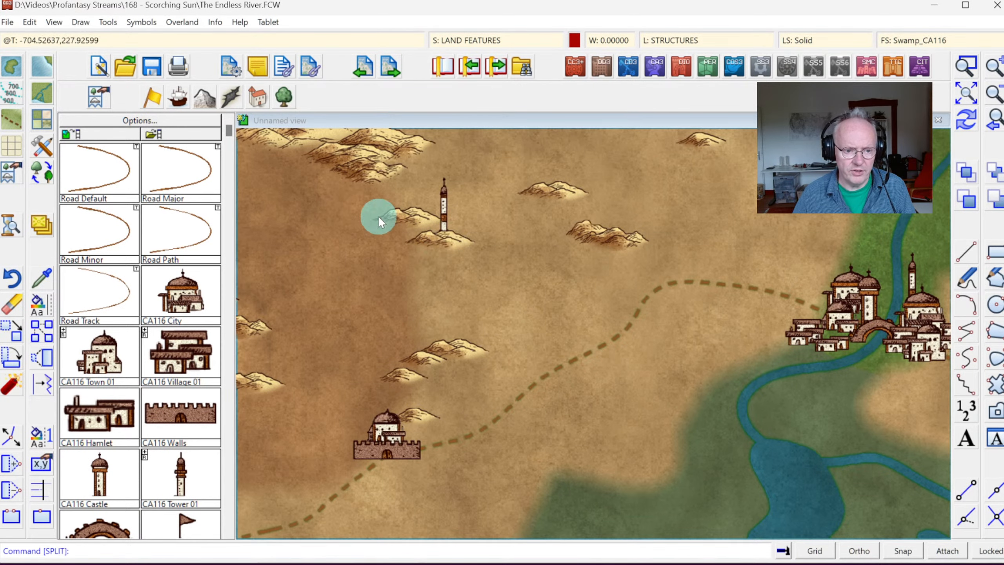
pyautogui.click(177, 236)
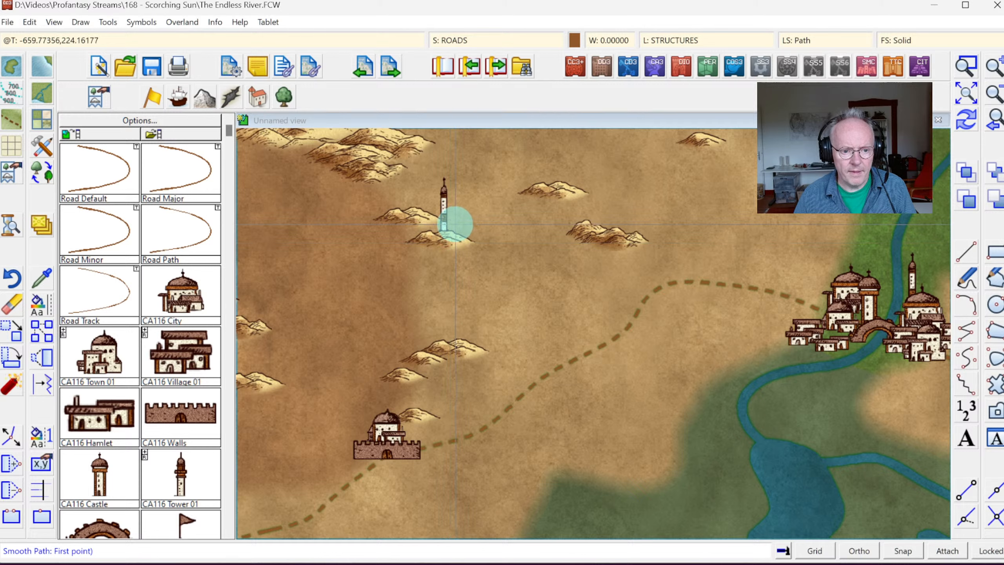
pyautogui.click(455, 225)
pyautogui.click(484, 260)
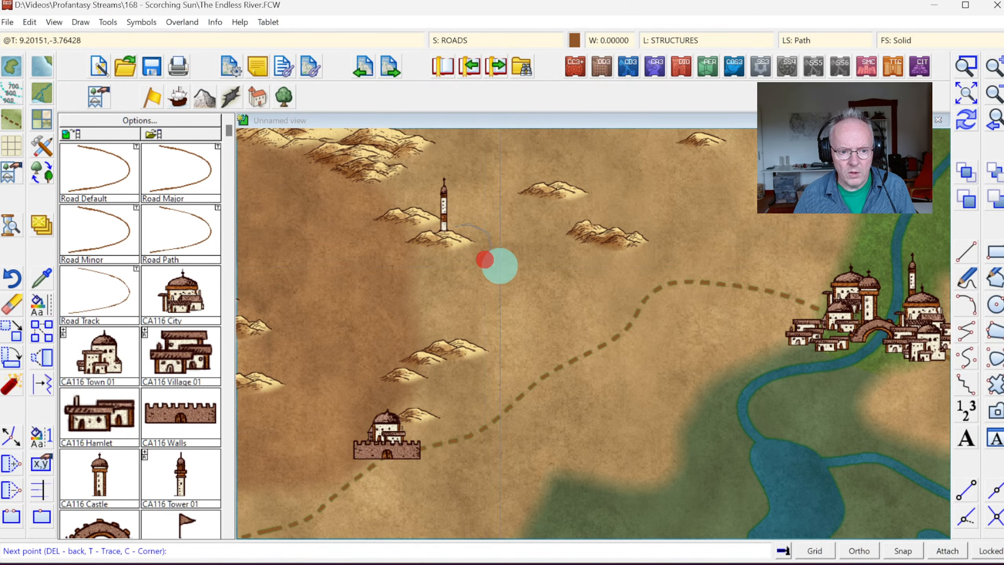
pyautogui.click(551, 338)
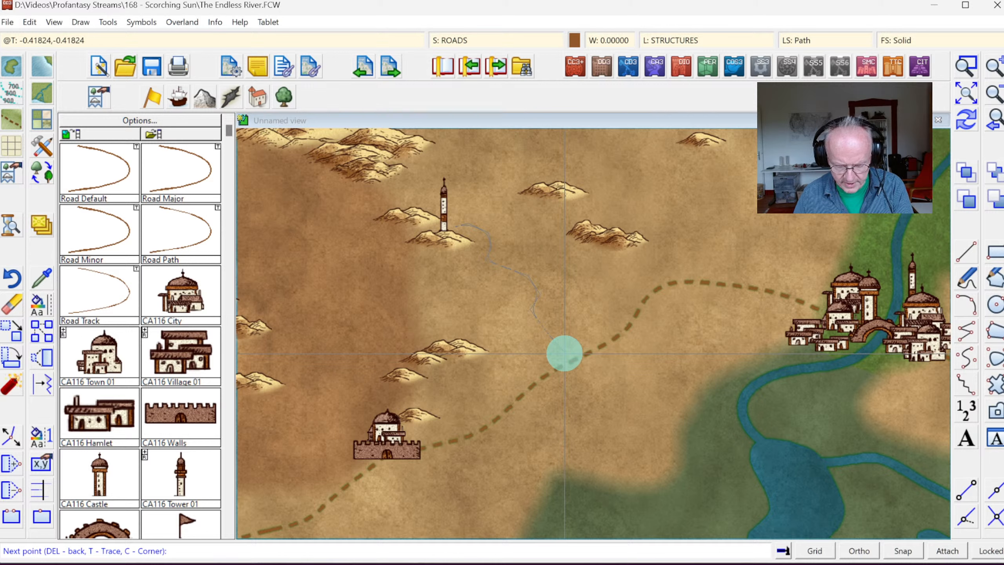
pyautogui.rightClick(568, 356)
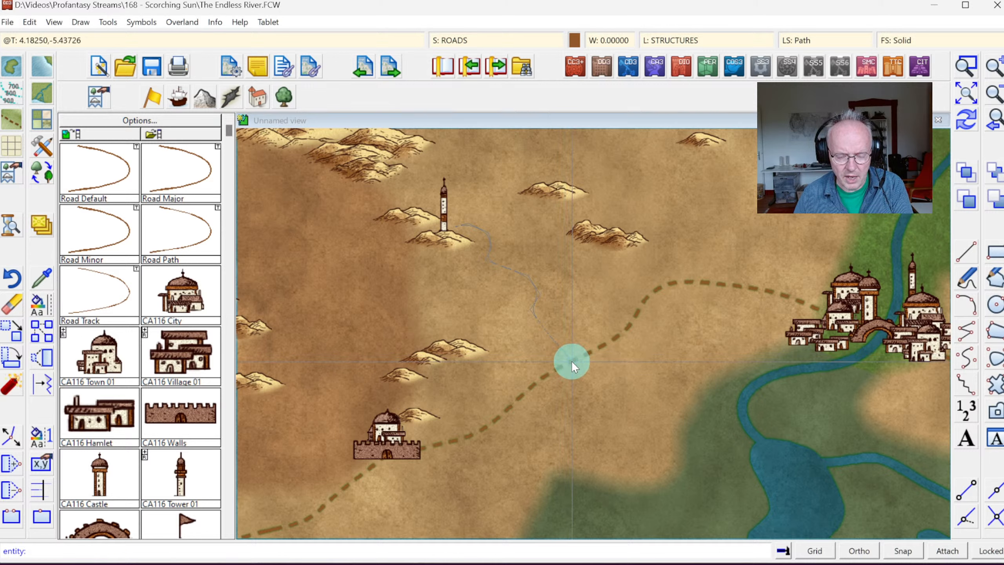
pyautogui.click(571, 361)
pyautogui.rightClick(571, 361)
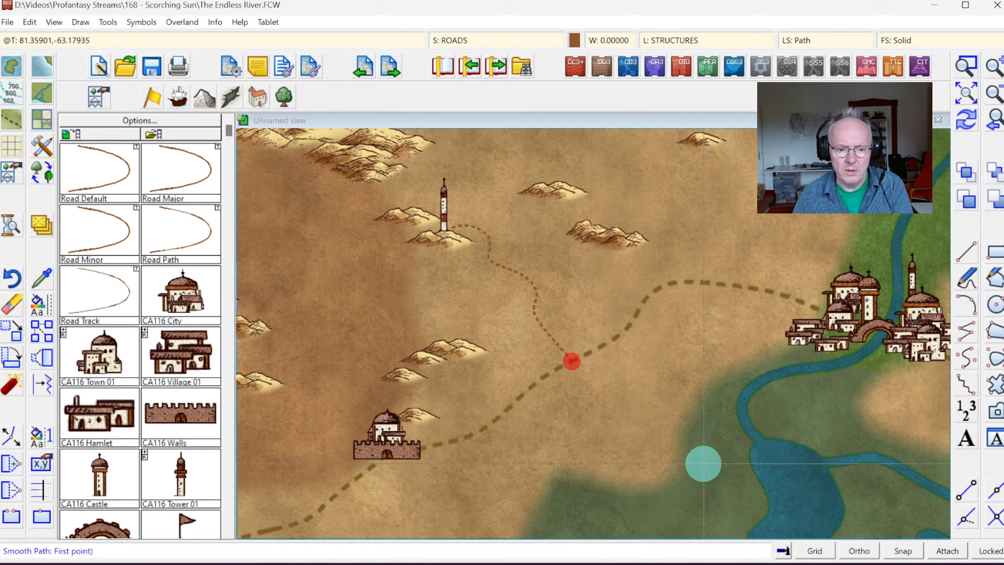
pyautogui.click(969, 124)
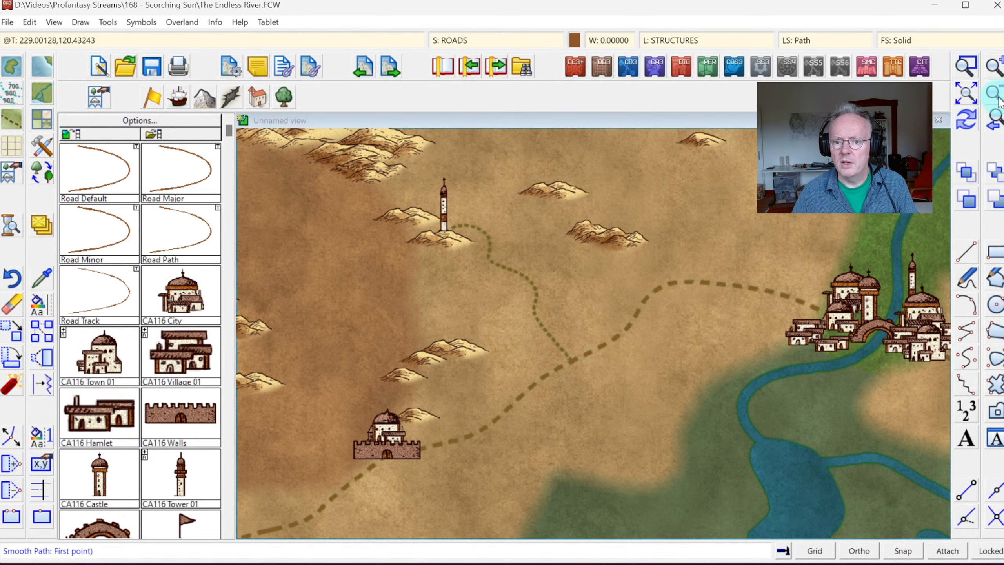
pyautogui.click(987, 126)
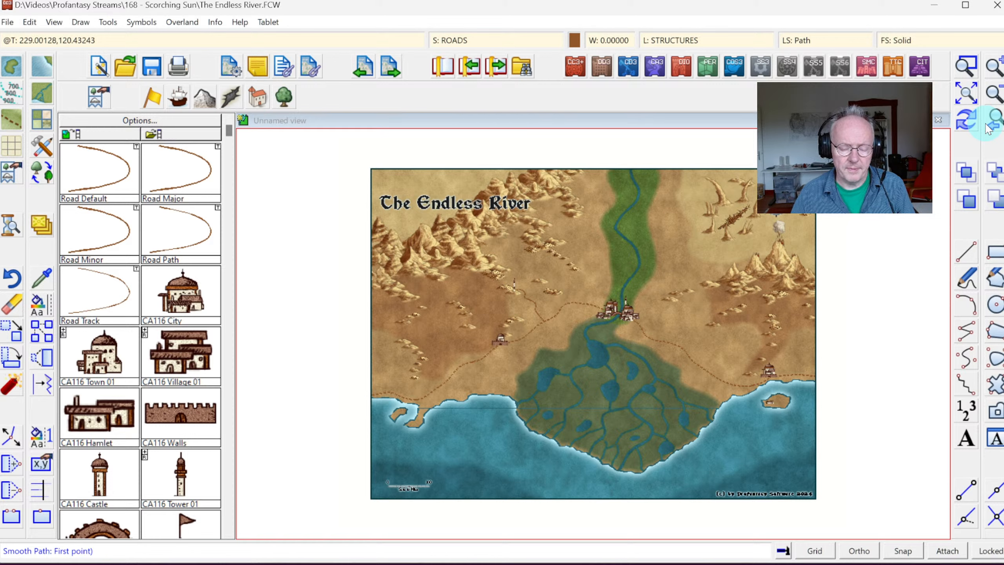
pyautogui.click(575, 40)
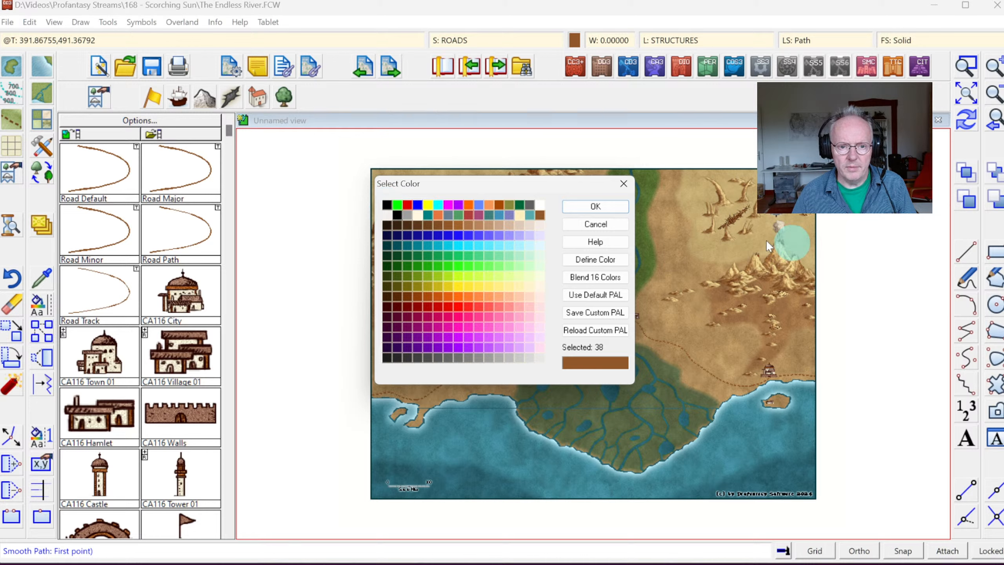
pyautogui.click(595, 224)
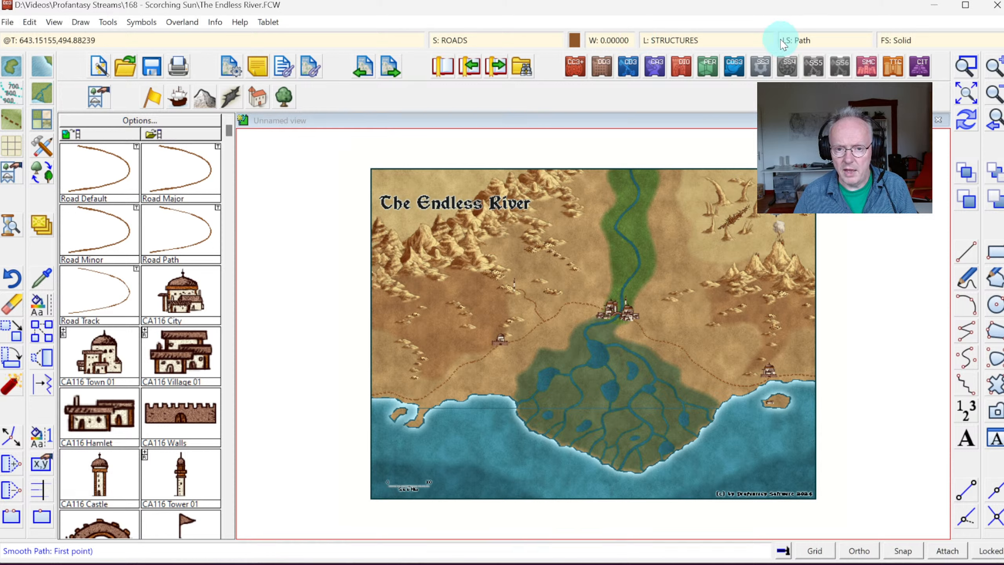
pyautogui.press('Escape')
# - Set the current drawing colour to black (0) and the current layer to TEXT LABELS
pyautogui.click(574, 40)
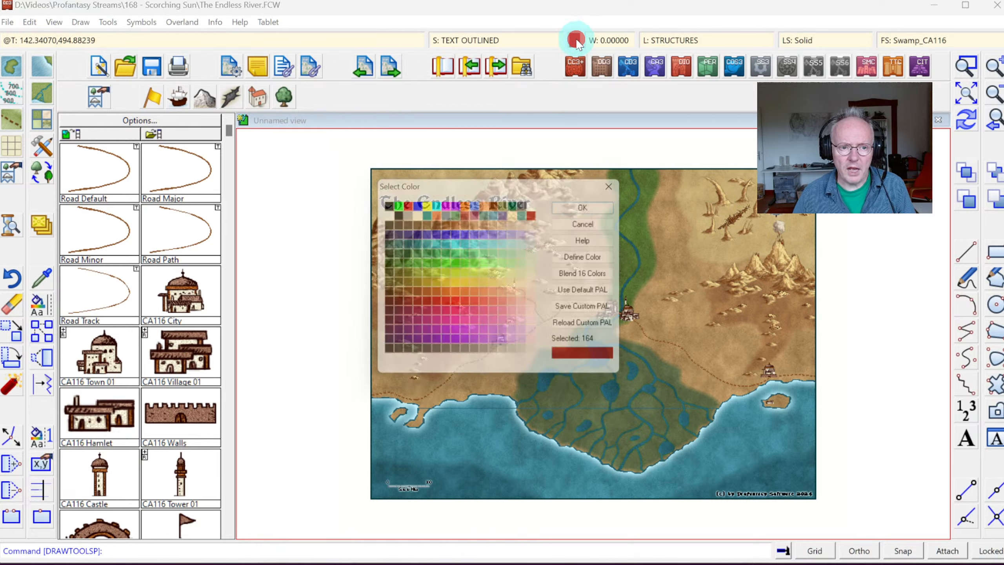
pyautogui.click(386, 206)
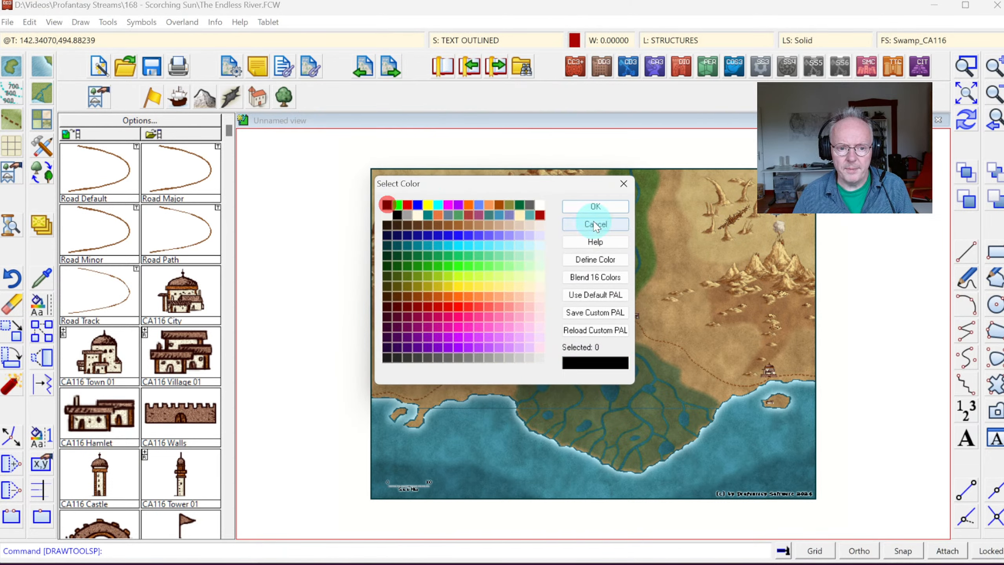
pyautogui.click(594, 205)
pyautogui.click(671, 40)
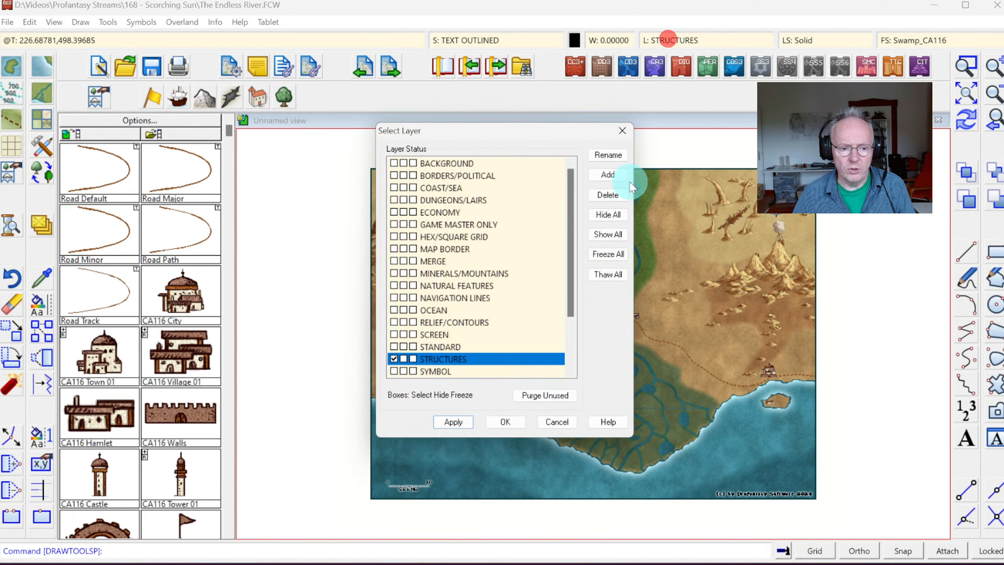
pyautogui.scroll(-3, 439, 302)
pyautogui.click(394, 334)
pyautogui.click(504, 421)
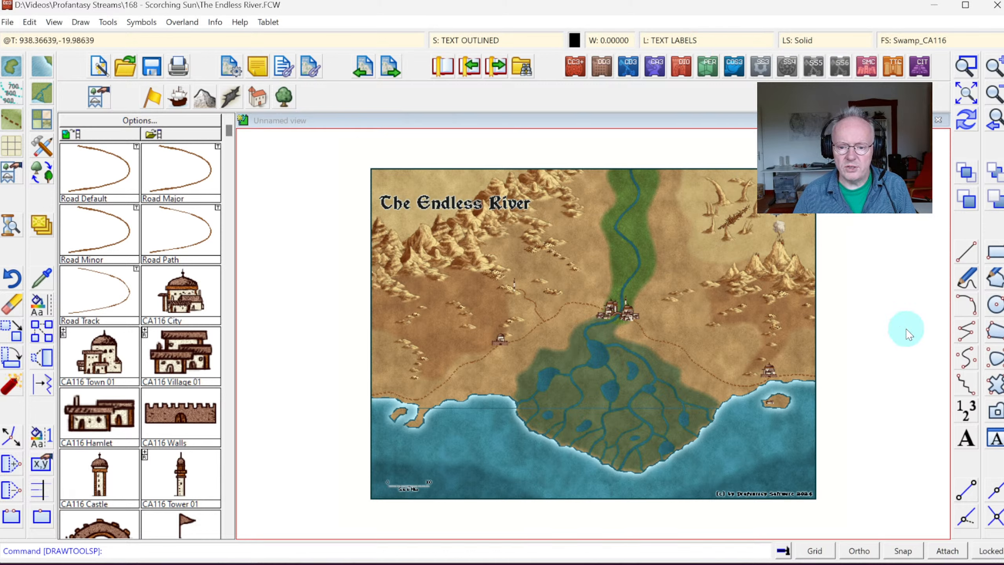
# - Add the text label "Al-Kahira" just southeast of the river city
pyautogui.click(966, 439)
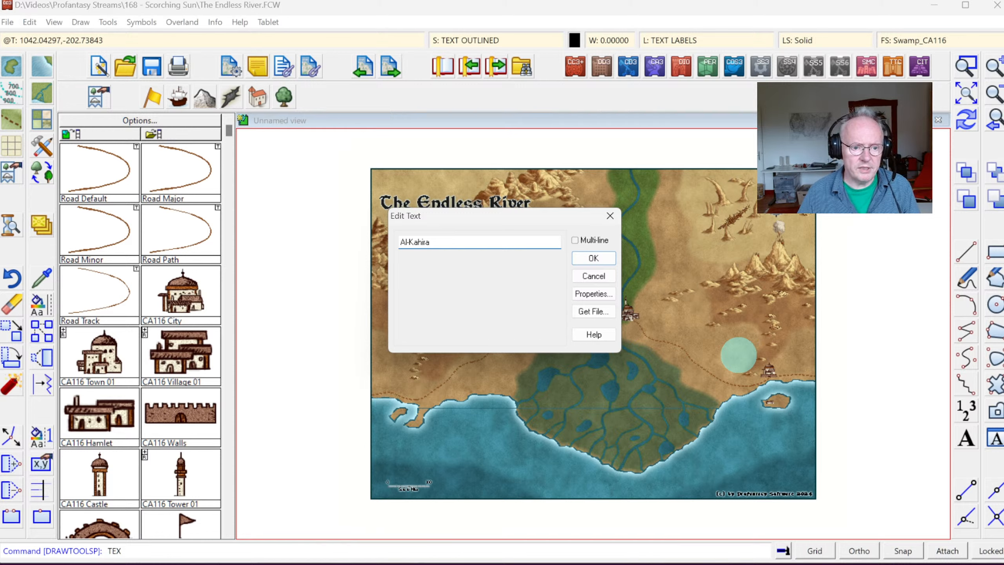
pyautogui.click(592, 258)
pyautogui.scroll(8, 639, 311)
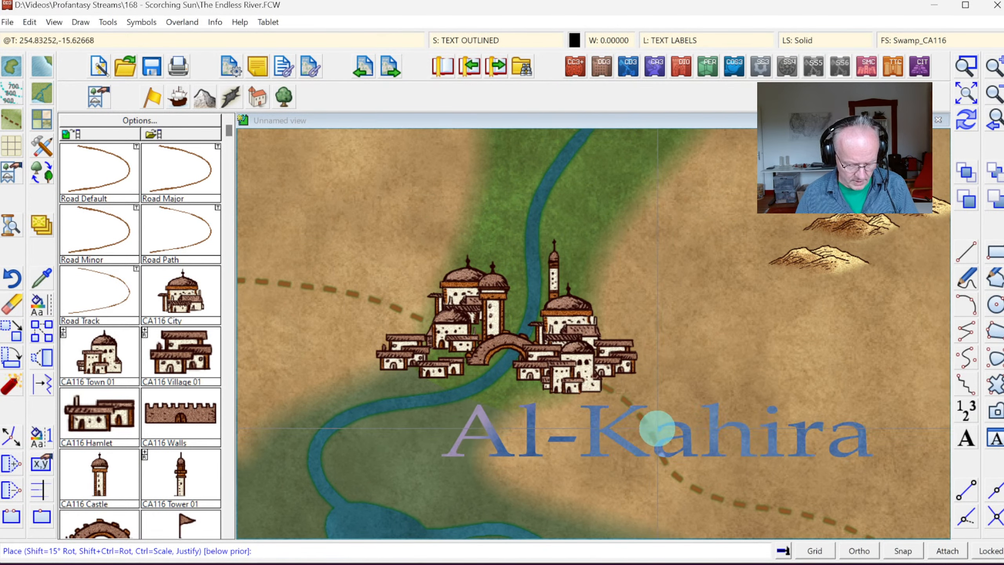
pyautogui.click(702, 408)
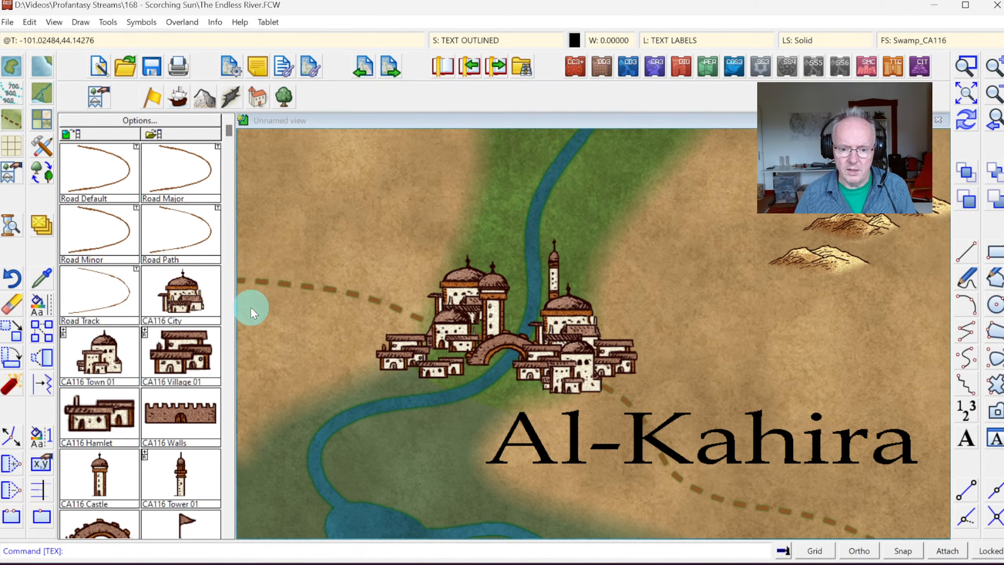
pyautogui.click(994, 93)
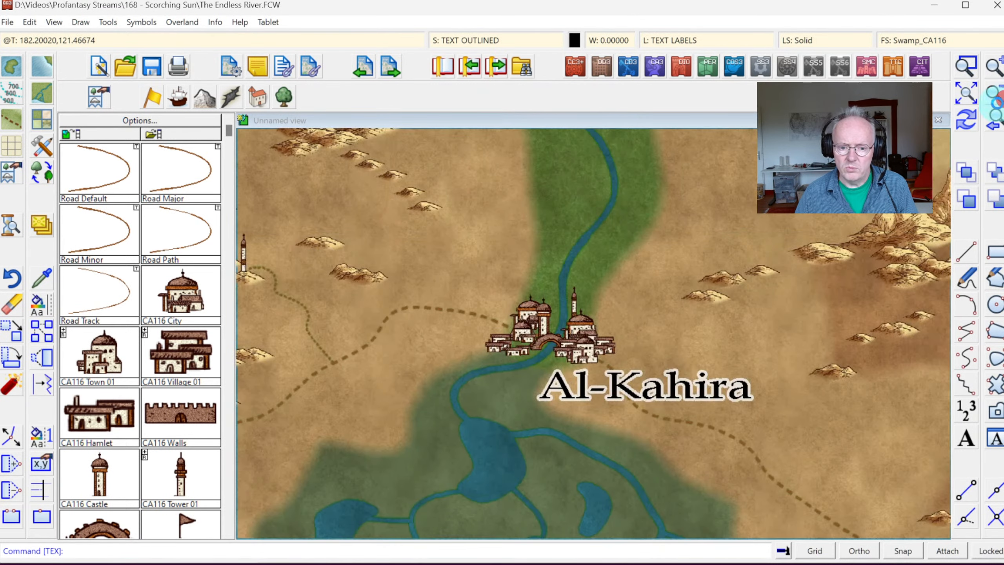
pyautogui.click(993, 93)
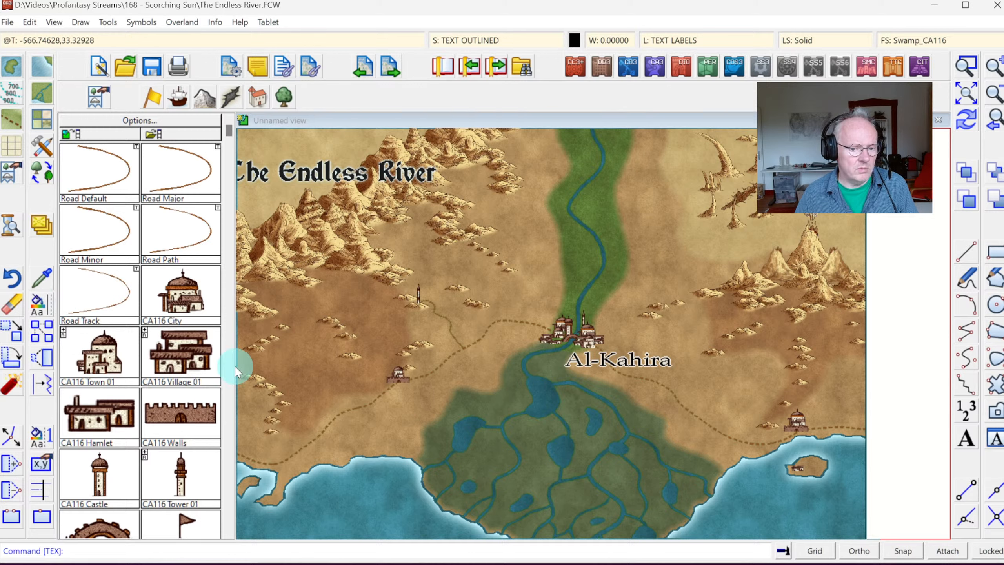
# - Change the Al-Kahira label's font to Aladin with a stretch of 1.2, and redraw the map
pyautogui.click(43, 309)
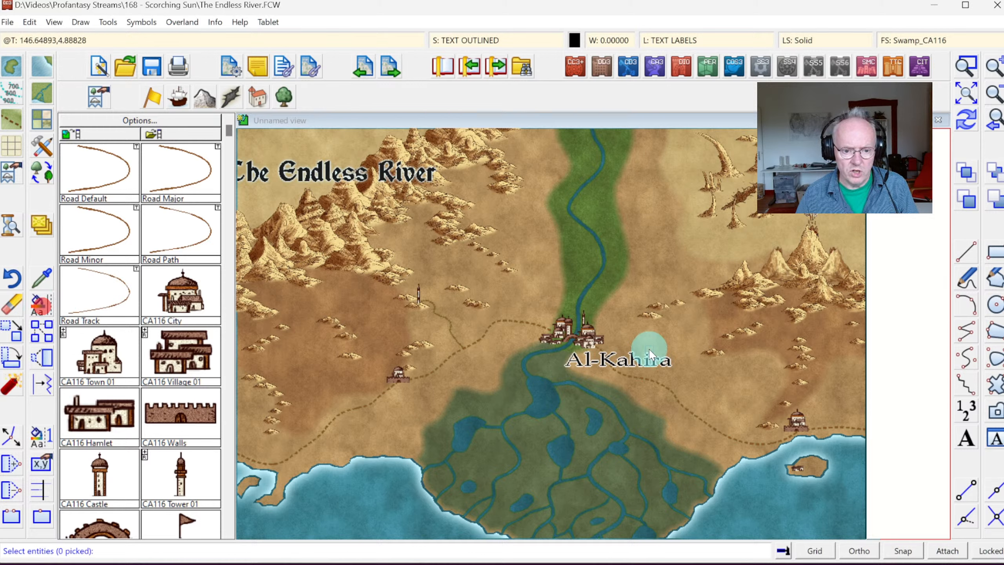
pyautogui.click(663, 367)
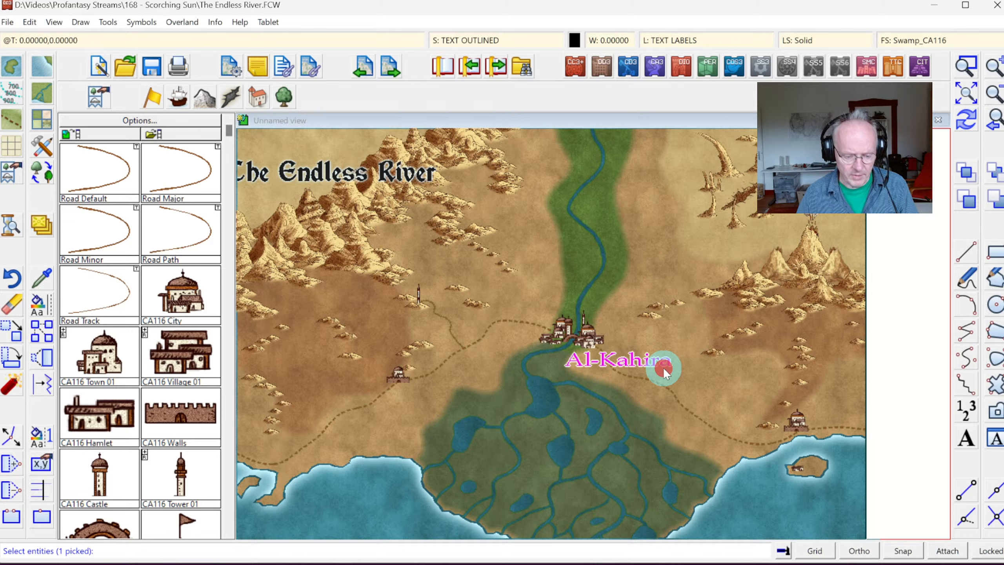
pyautogui.rightClick(663, 368)
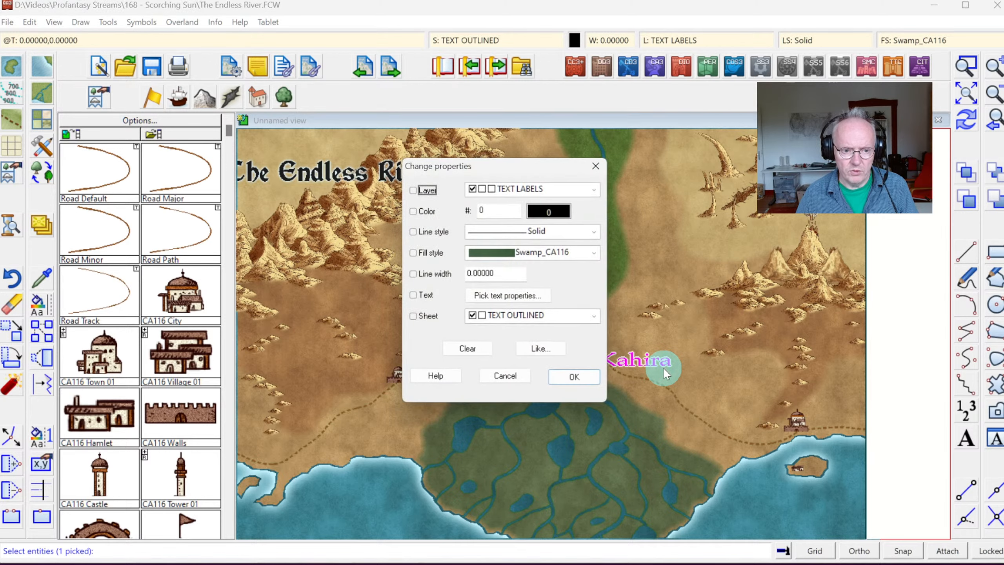
pyautogui.click(425, 294)
pyautogui.click(498, 295)
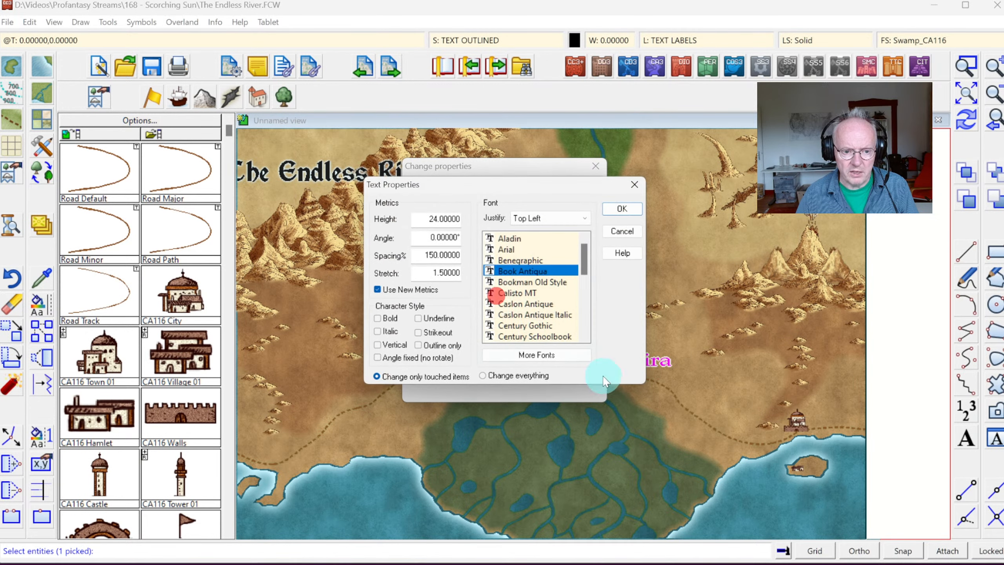
pyautogui.click(509, 238)
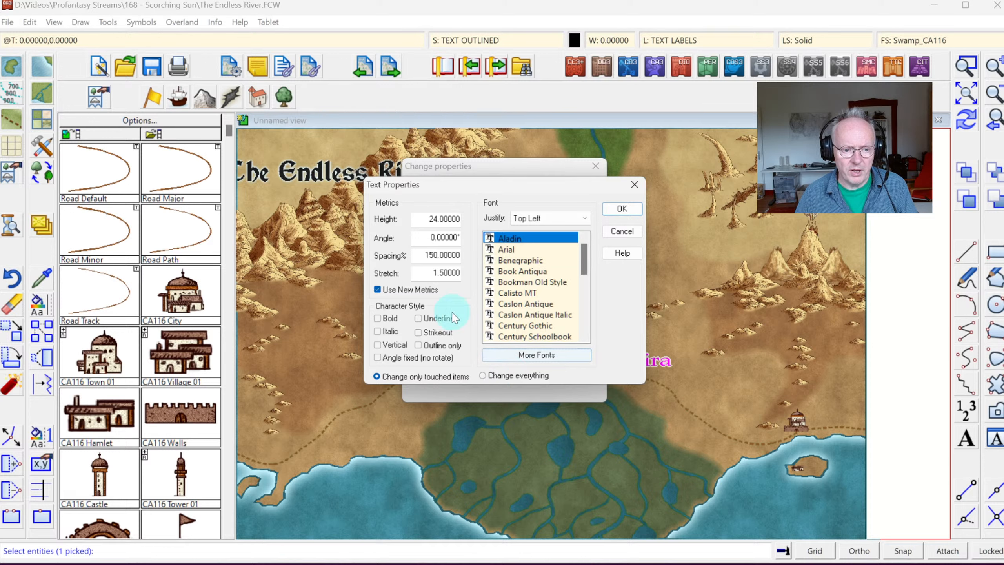
pyautogui.click(445, 272)
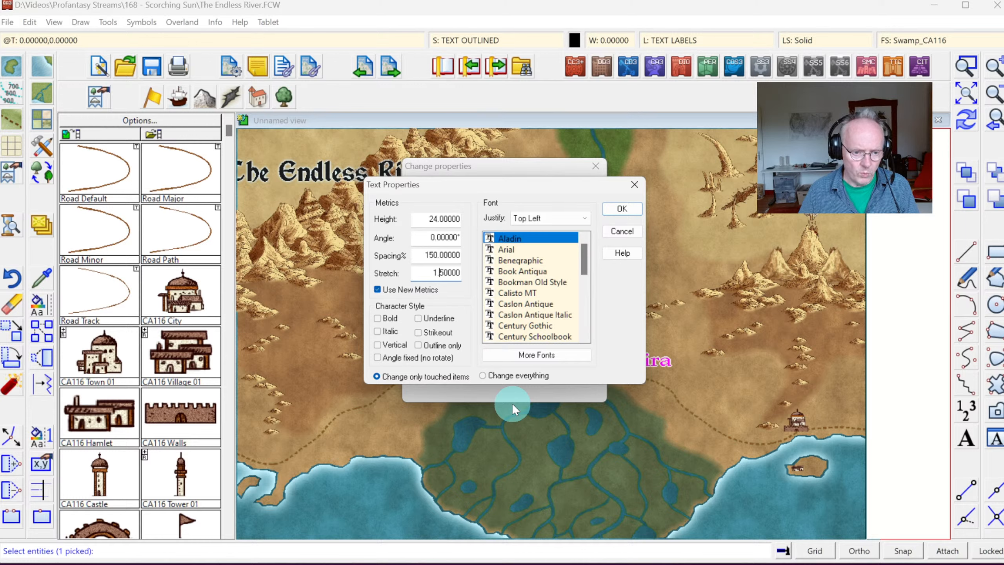
pyautogui.press('Delete')
pyautogui.write('1')
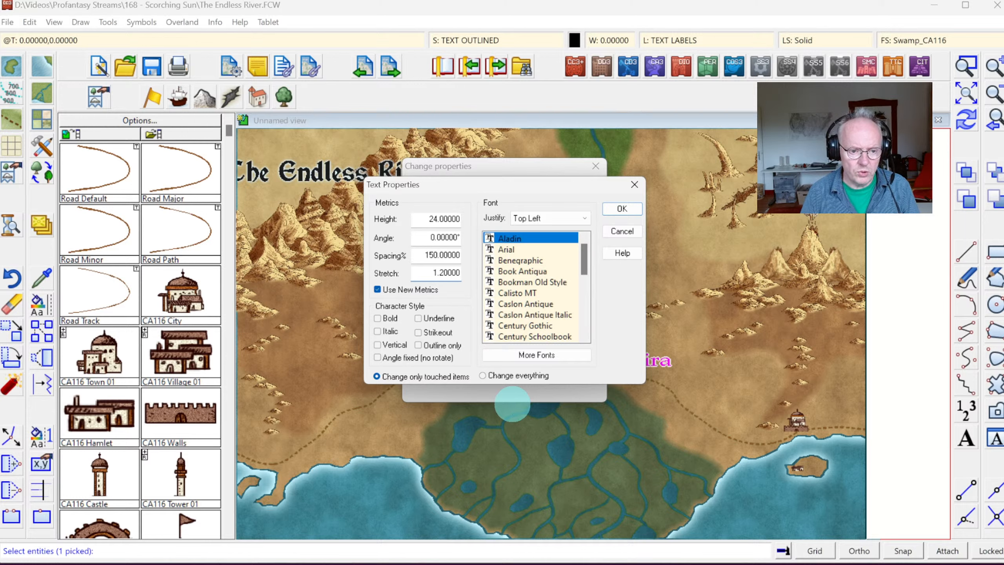
pyautogui.click(610, 206)
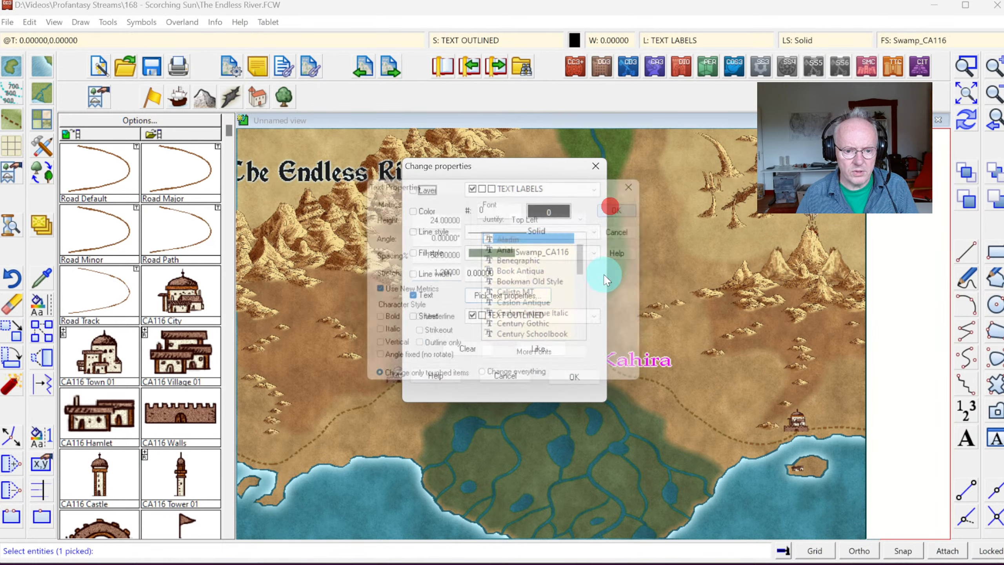
pyautogui.click(573, 376)
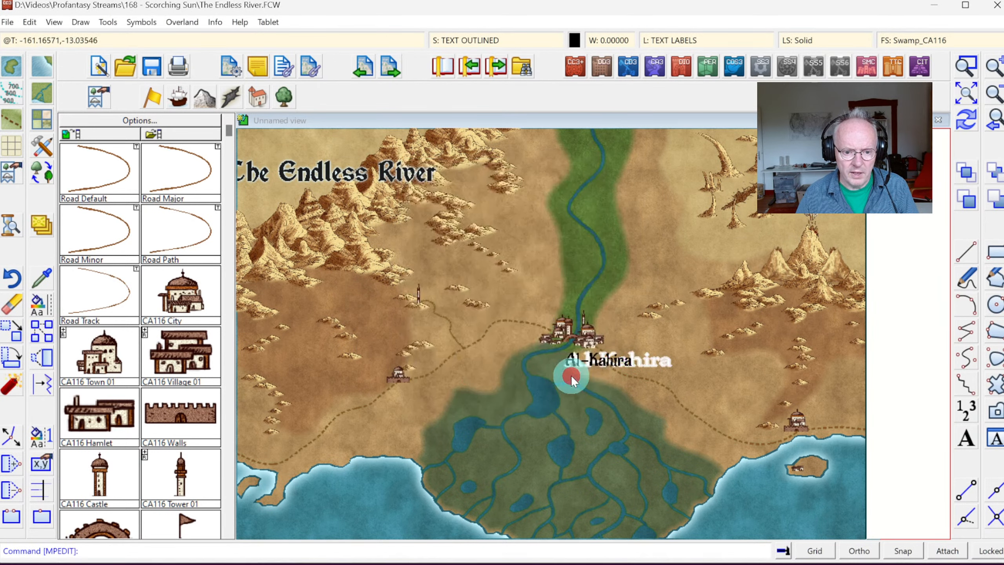
pyautogui.click(965, 121)
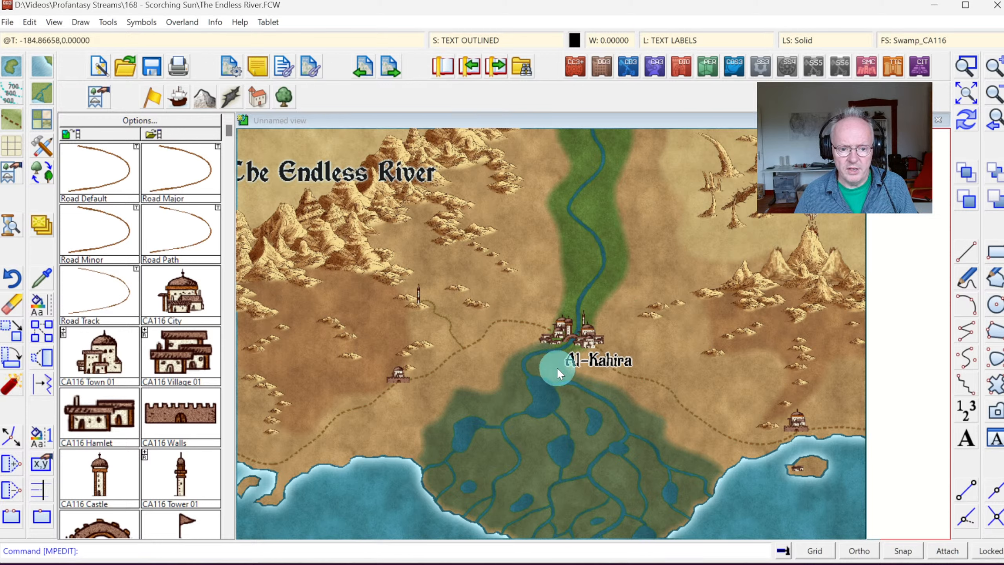
# - Inspect the Al-Kahira label up close and compare the sheet effects on the TEXT and TEXT OUTLINED sheets
pyautogui.click(965, 66)
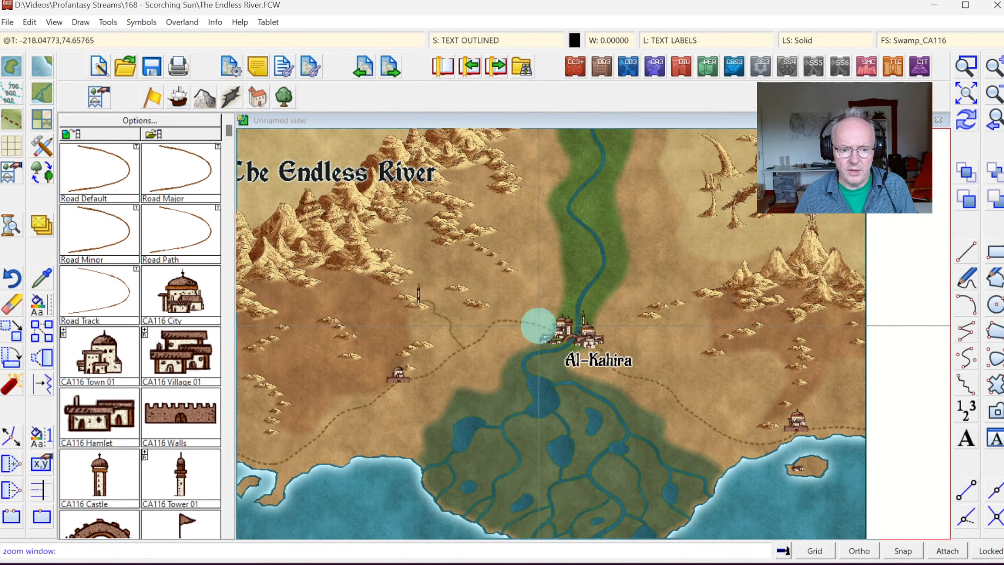
pyautogui.click(538, 325)
pyautogui.click(646, 390)
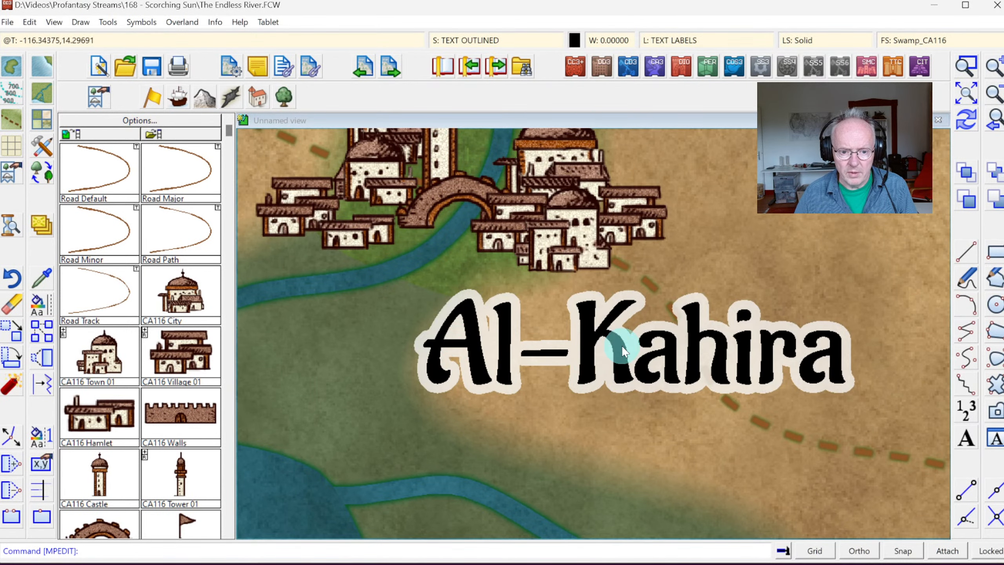
pyautogui.click(522, 65)
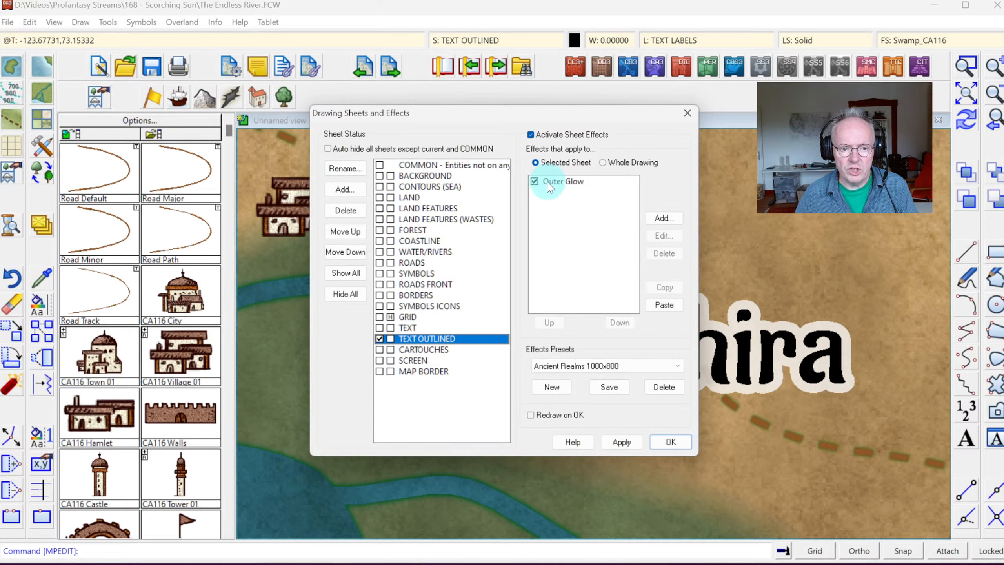
pyautogui.click(414, 329)
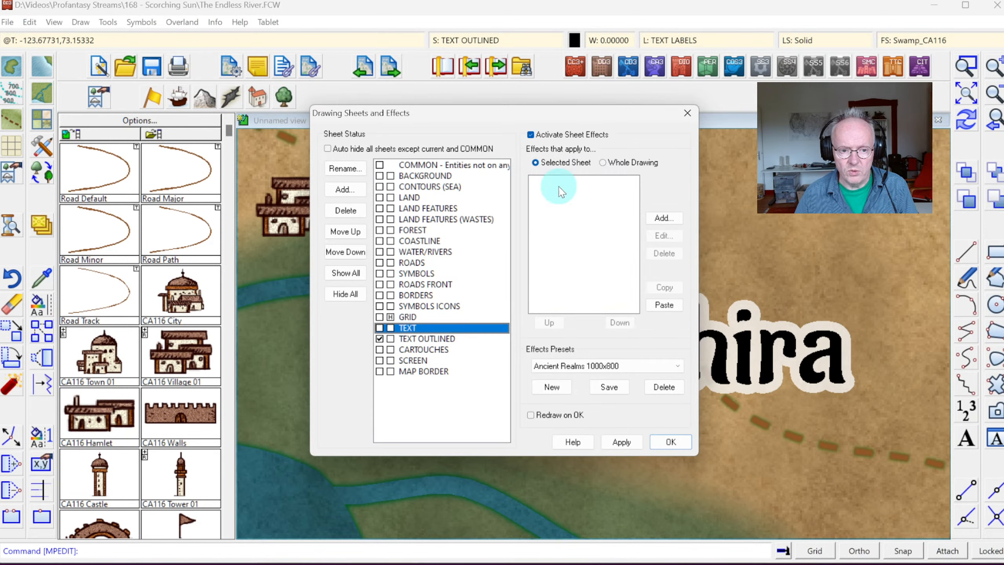
pyautogui.click(434, 337)
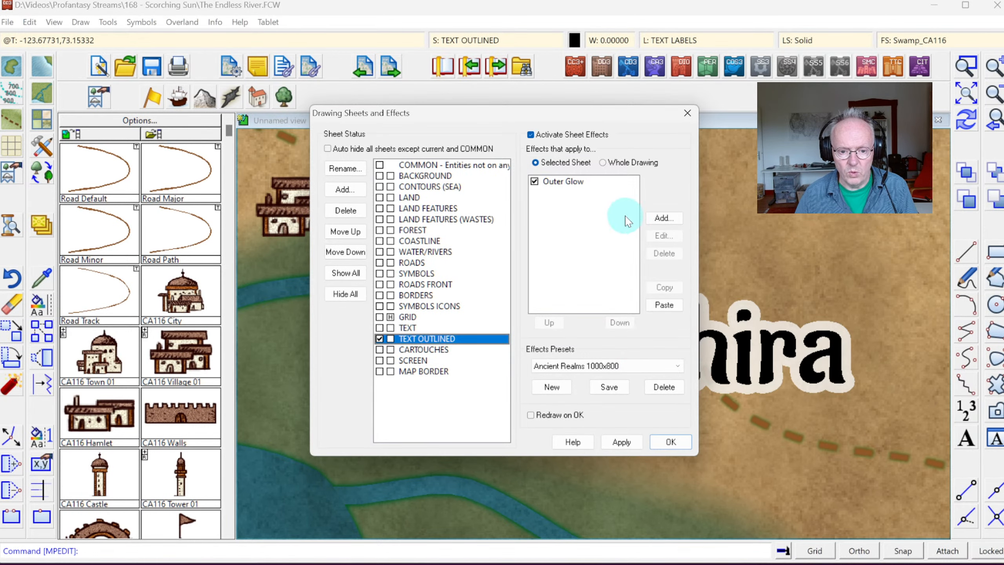
pyautogui.click(665, 441)
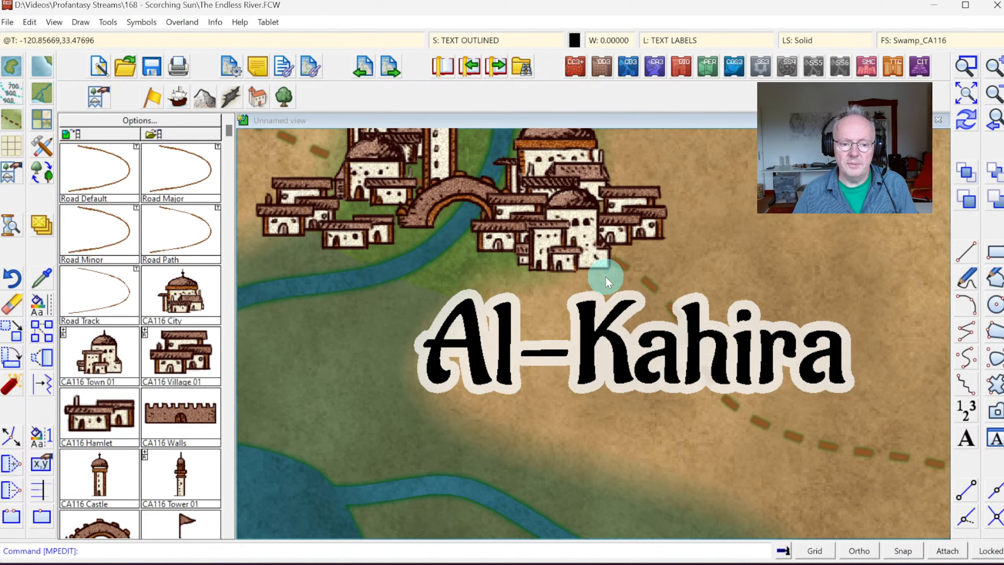
# - Examine the scale bar in the map's southwest corner up close and against the whole map
pyautogui.click(971, 99)
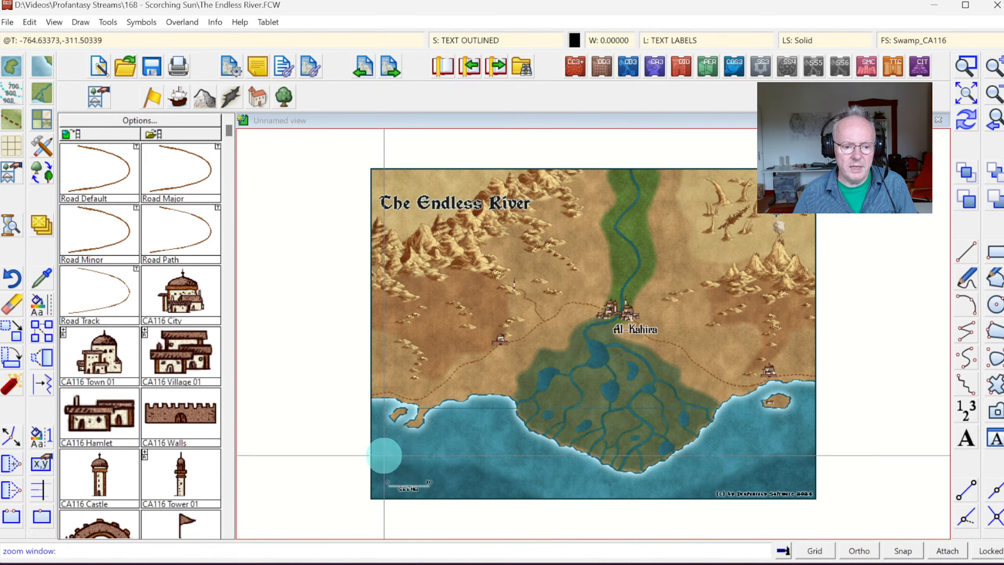
pyautogui.click(365, 454)
pyautogui.click(468, 512)
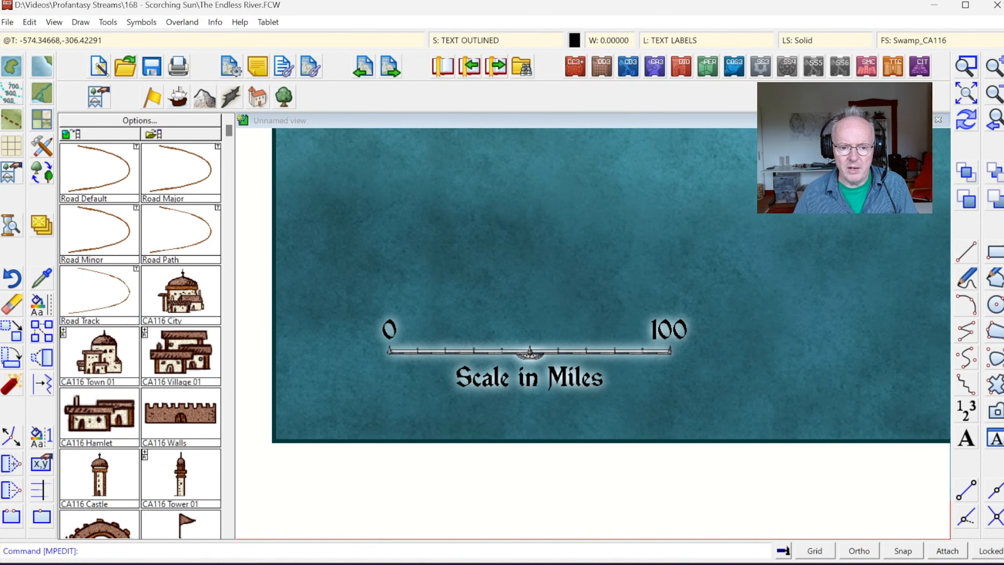
pyautogui.click(972, 95)
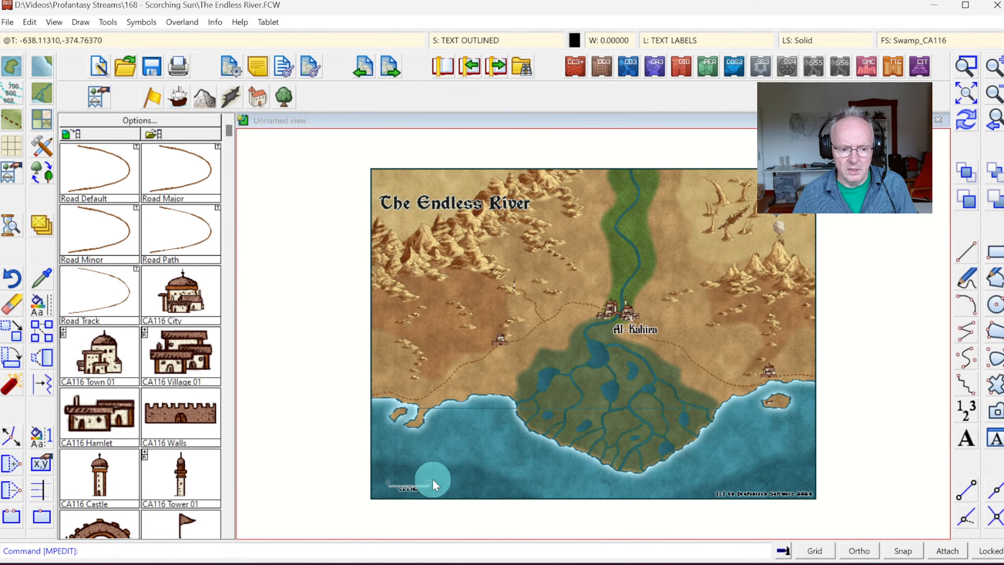
pyautogui.click(965, 65)
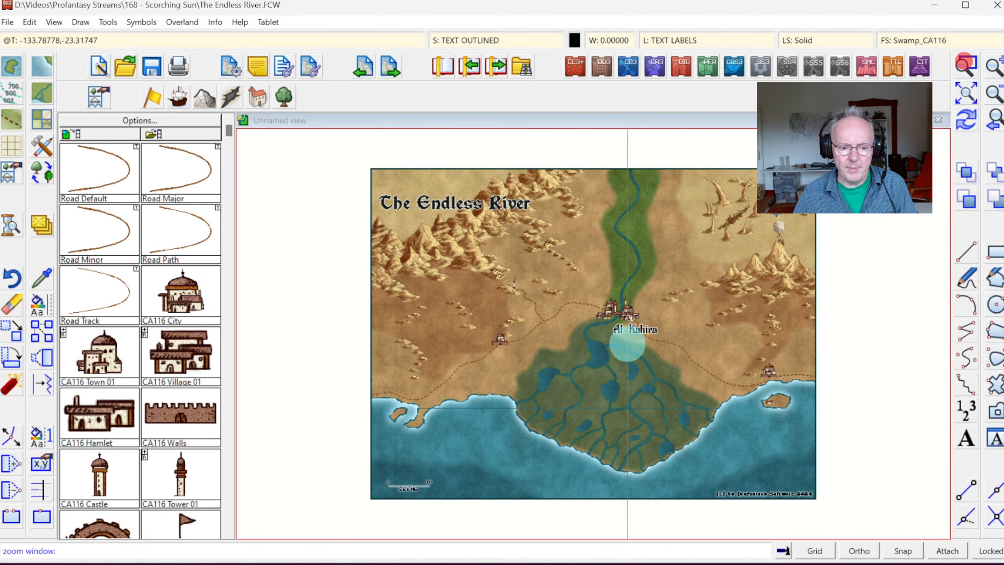
pyautogui.click(360, 461)
pyautogui.click(457, 509)
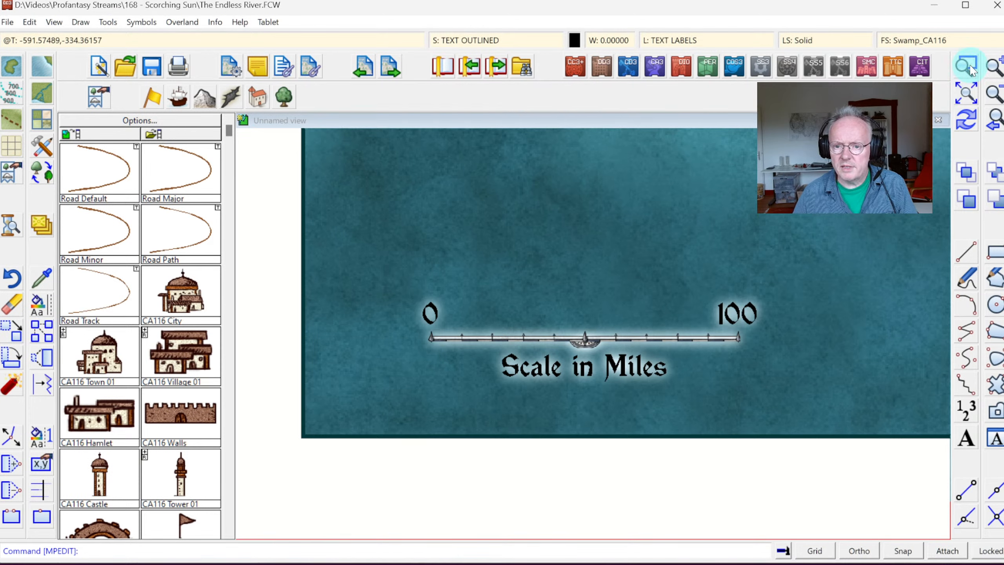
pyautogui.click(965, 94)
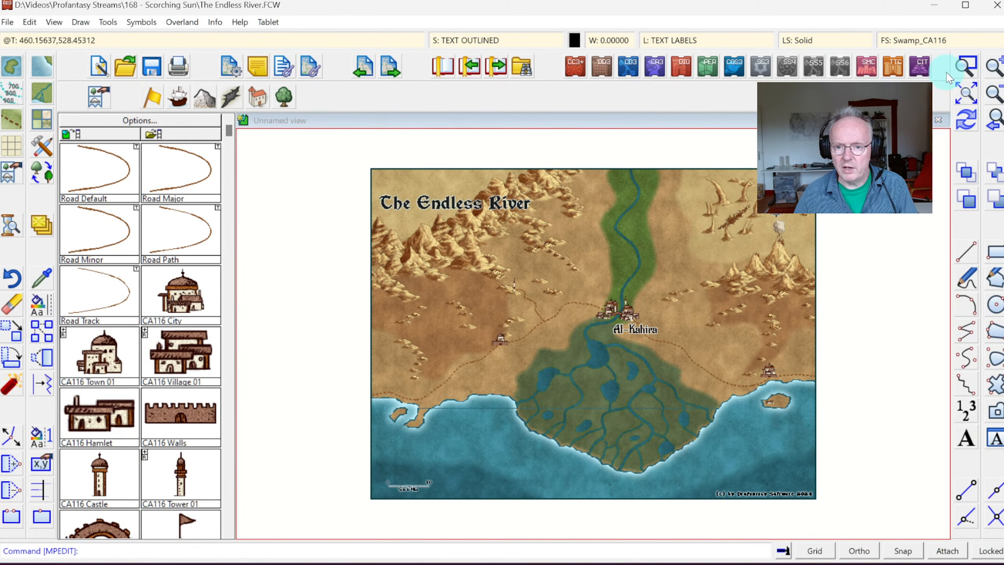
# - Measure the distance between the two ends of the 100-mile scale bar in the map's southwest corner
pyautogui.click(964, 65)
pyautogui.click(386, 462)
pyautogui.click(447, 505)
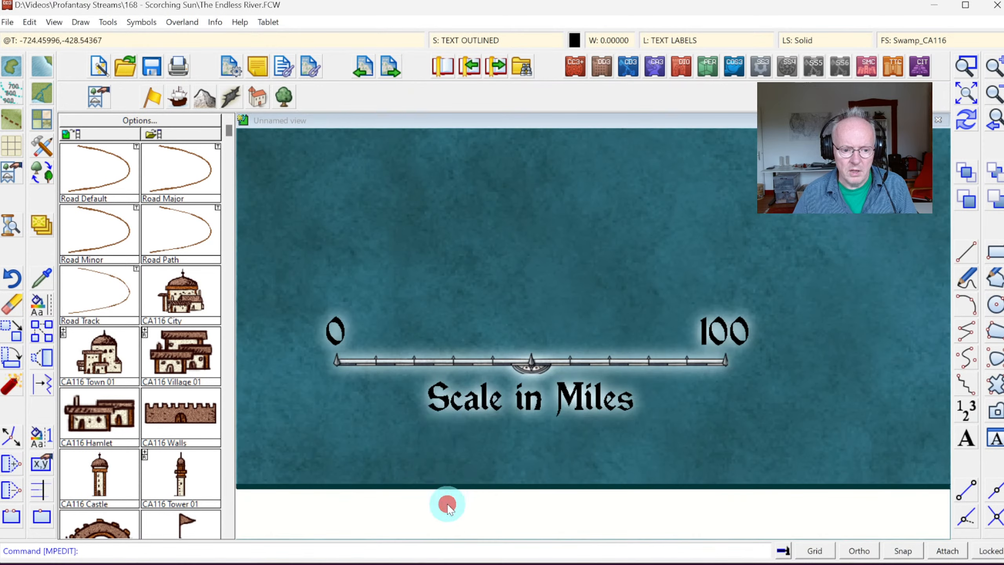
pyautogui.click(213, 22)
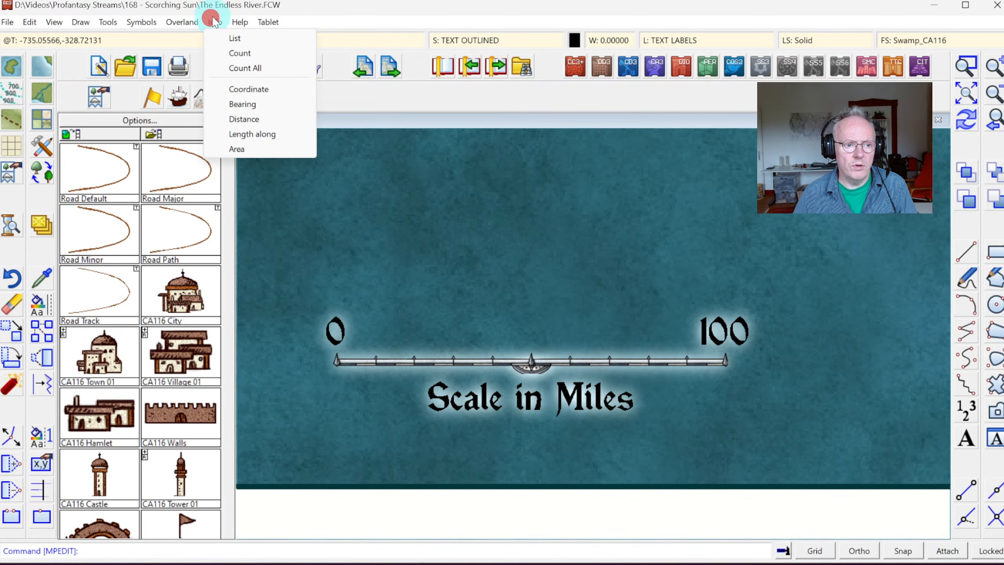
pyautogui.click(249, 119)
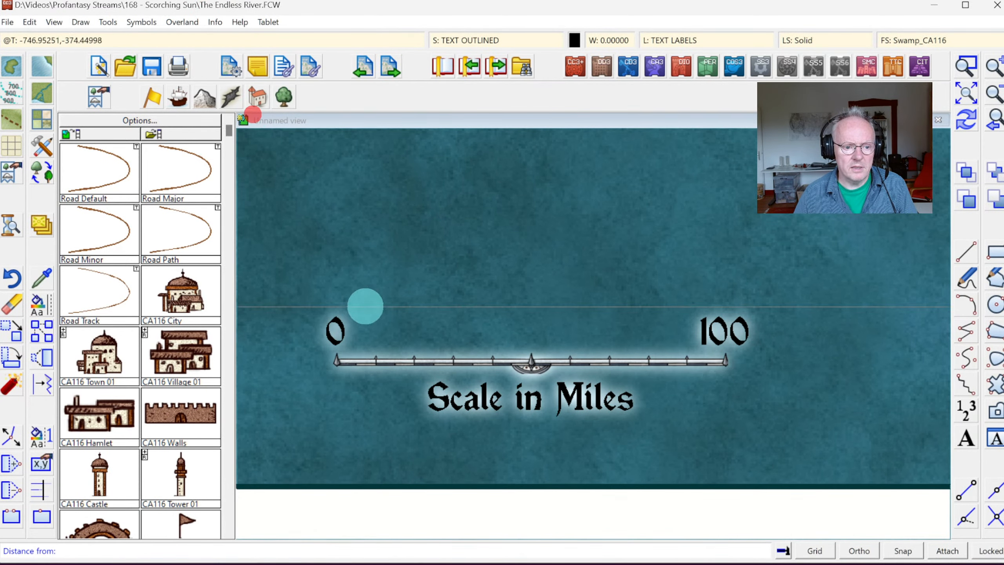
pyautogui.click(334, 360)
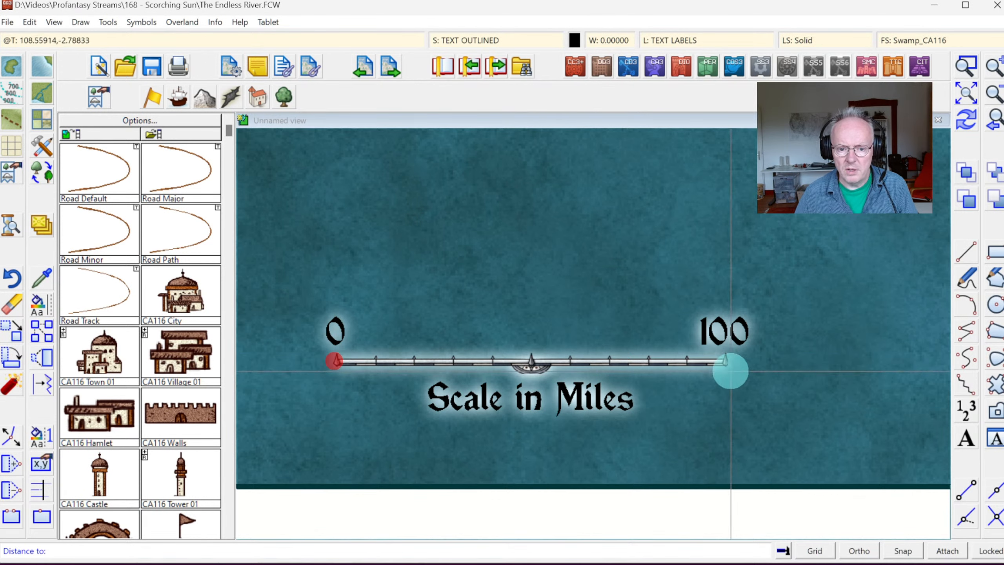
pyautogui.click(725, 360)
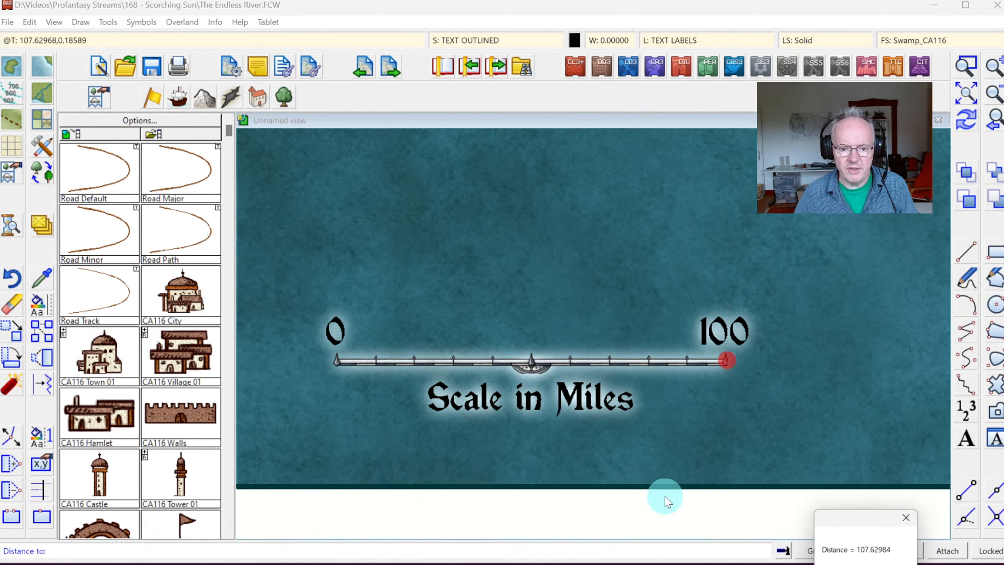
pyautogui.rightClick(876, 517)
pyautogui.moveTo(578, 180); pyautogui.dragTo(575, 177)
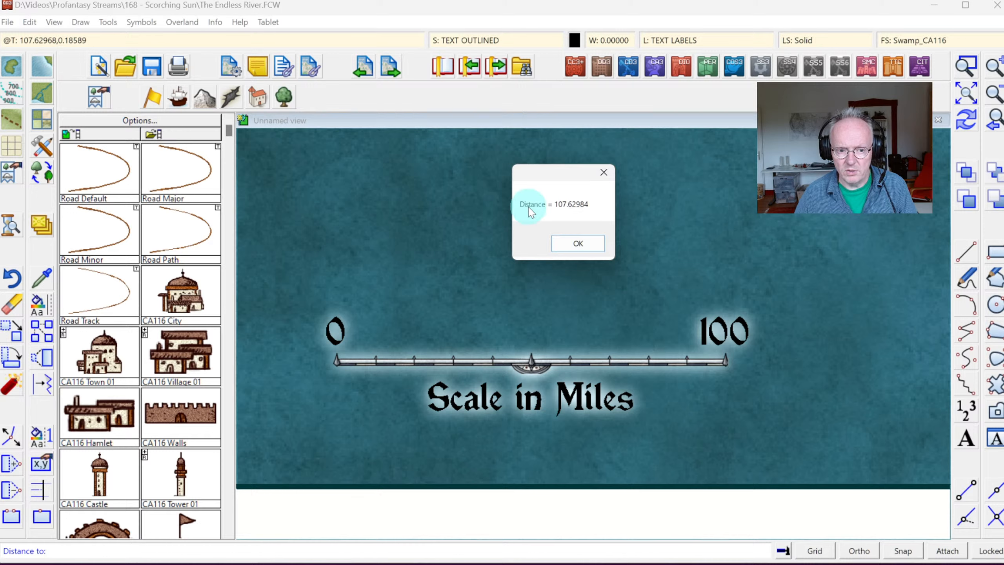
pyautogui.click(577, 250)
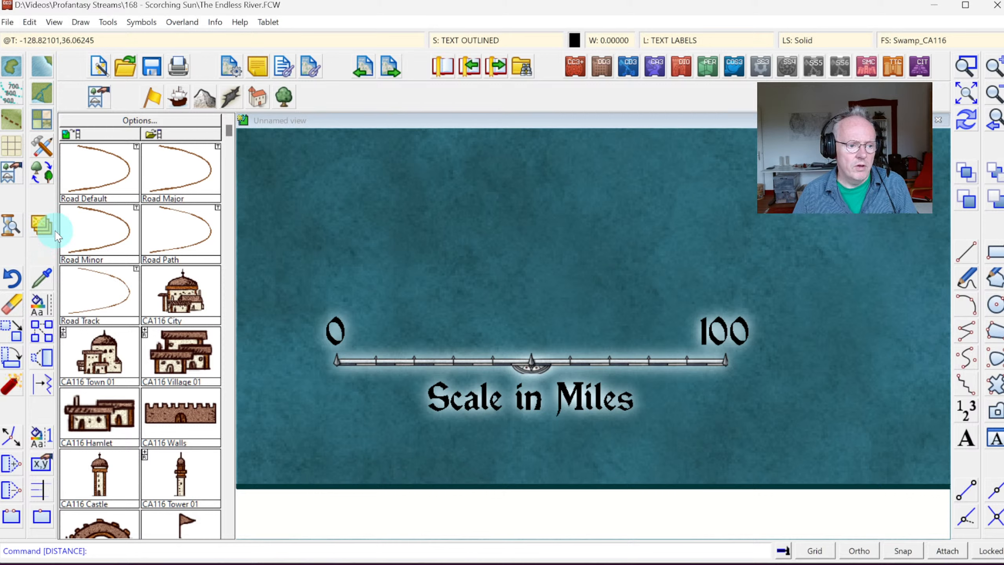
# - Erase the 100-mile scale bar and redraw the map
pyautogui.click(11, 304)
pyautogui.click(432, 343)
pyautogui.rightClick(404, 288)
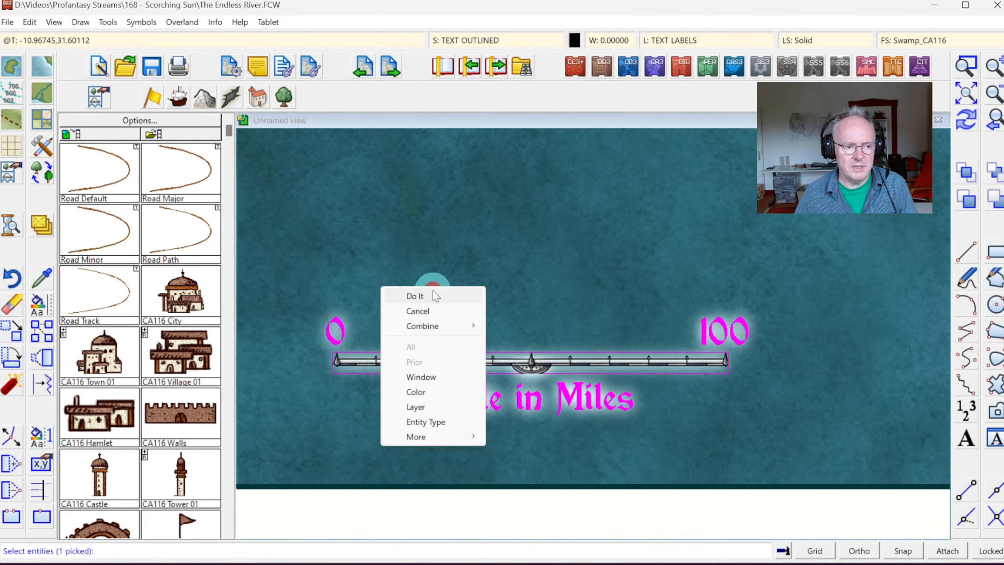
pyautogui.click(433, 290)
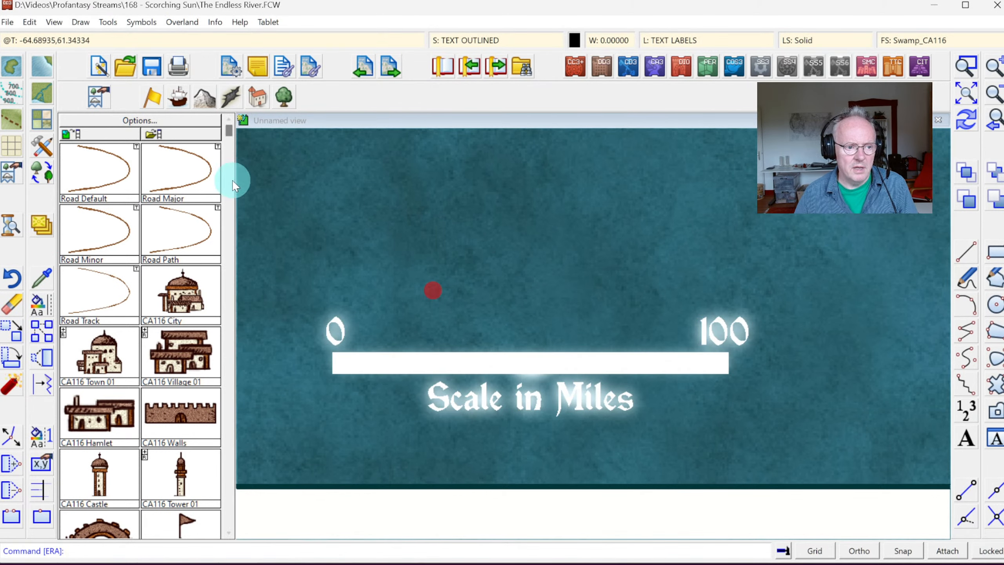
pyautogui.click(967, 118)
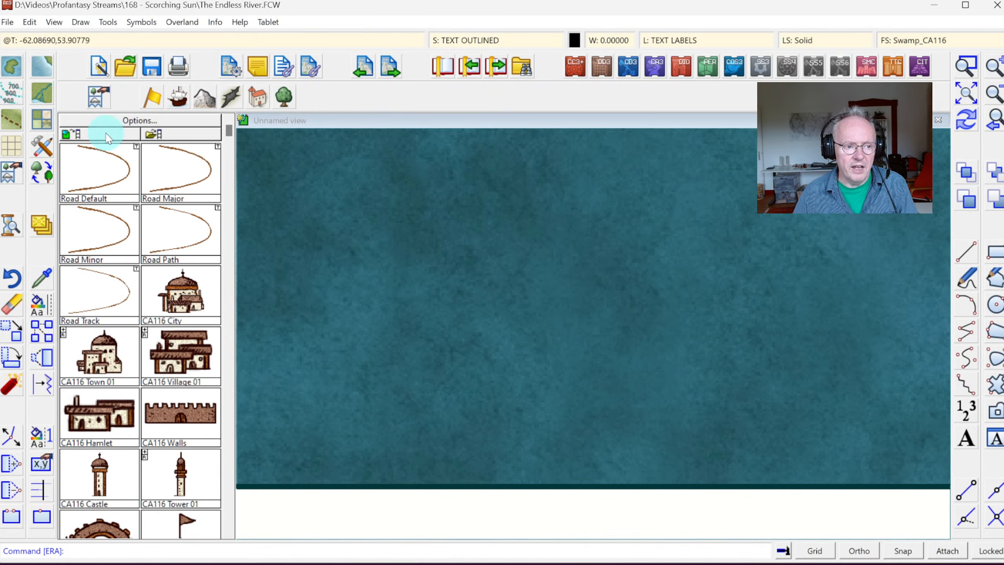
# - Place a new Scalebar symbol in the map's southwest corner at symbol scale 2, with its Scale attribute set to 200
pyautogui.click(78, 132)
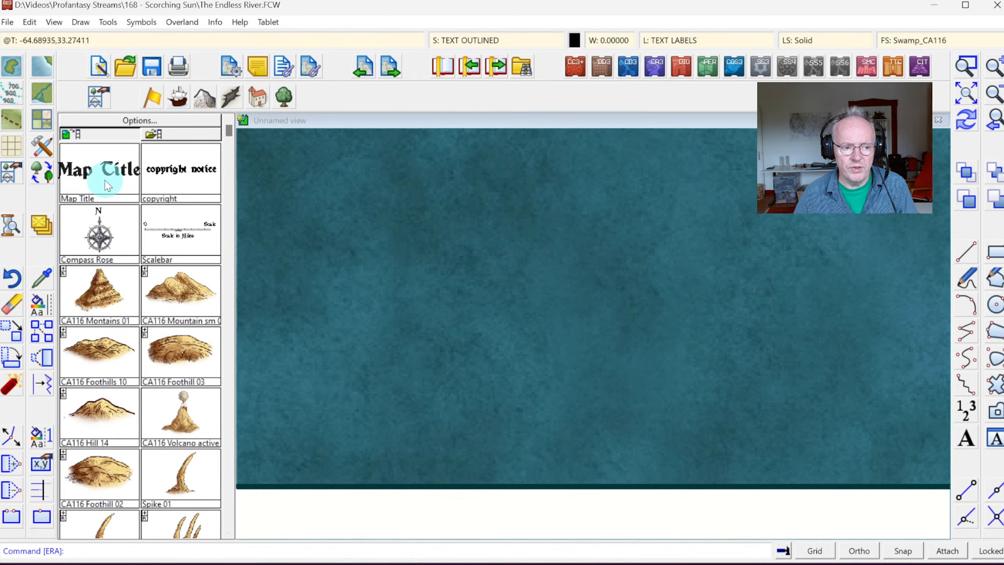
pyautogui.click(179, 239)
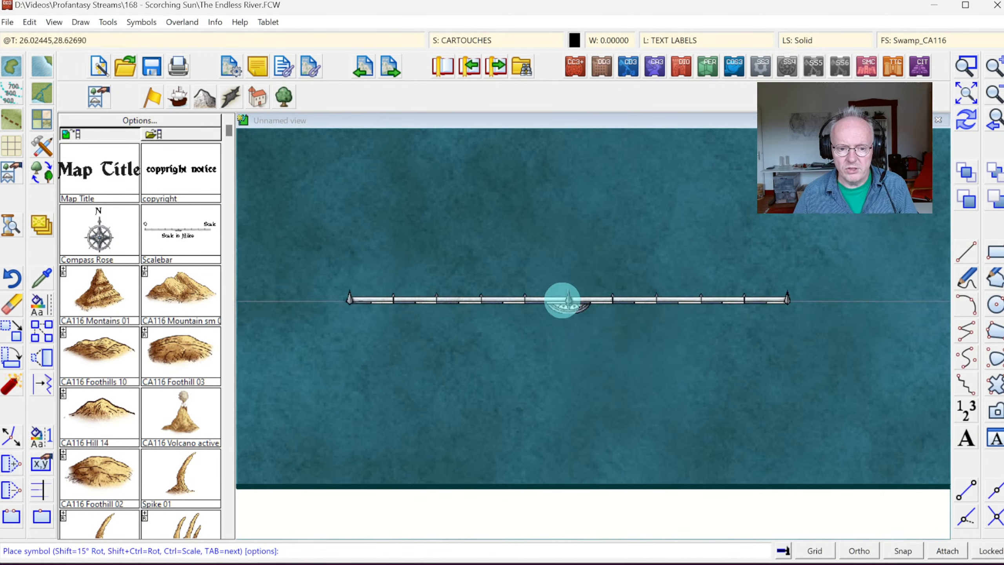
pyautogui.rightClick(573, 282)
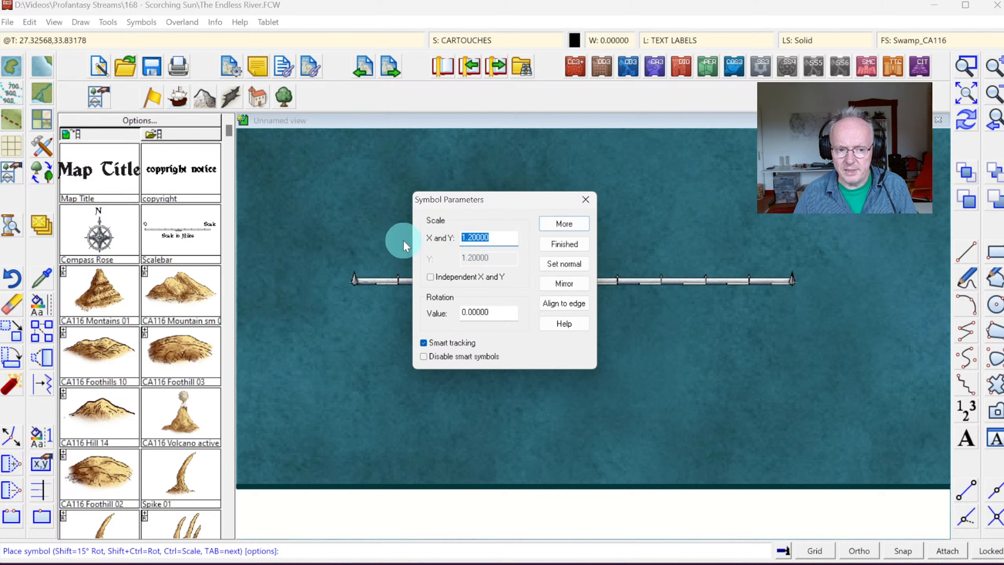
pyautogui.write('2')
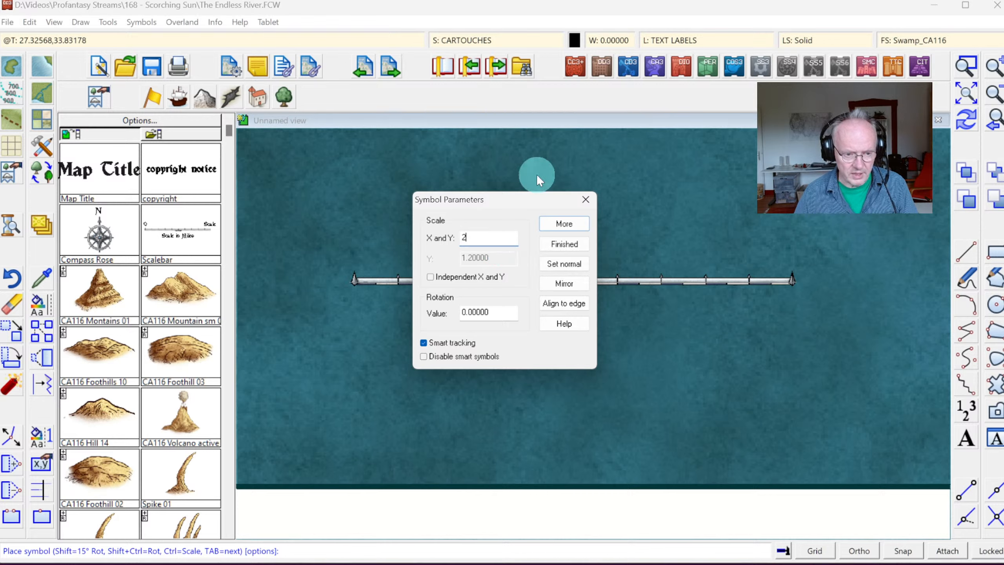
pyautogui.click(565, 225)
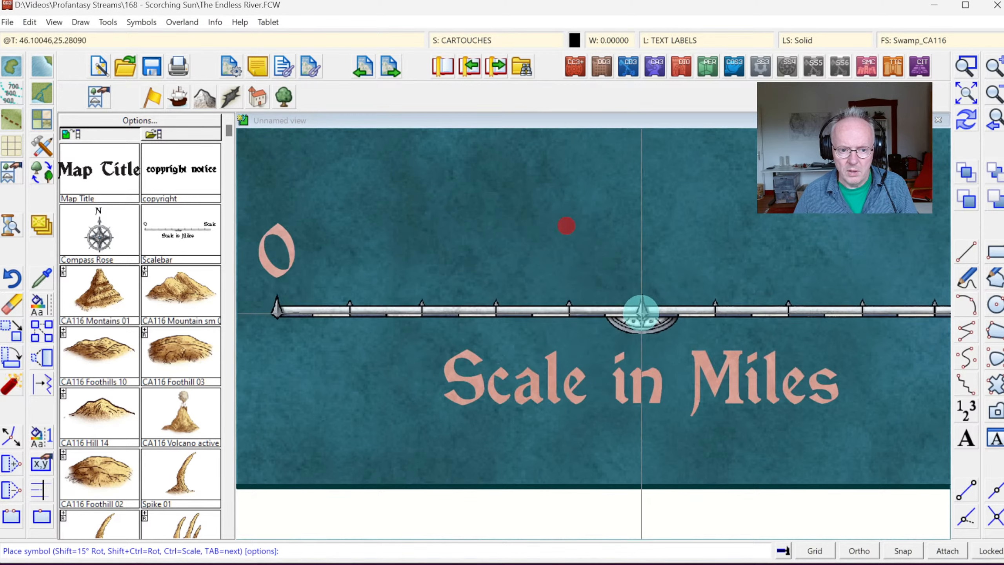
pyautogui.click(624, 307)
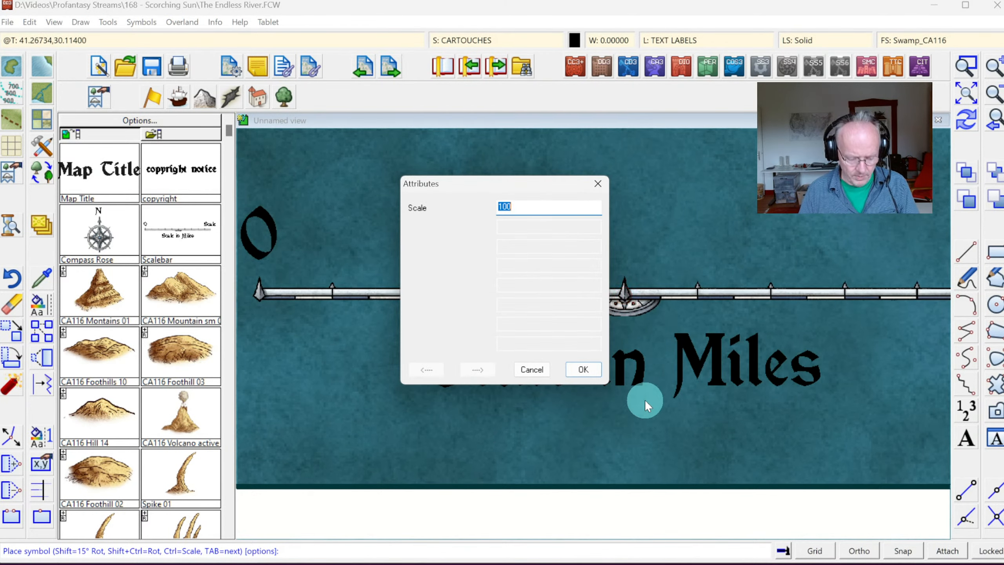
pyautogui.write('20')
pyautogui.press('Return')
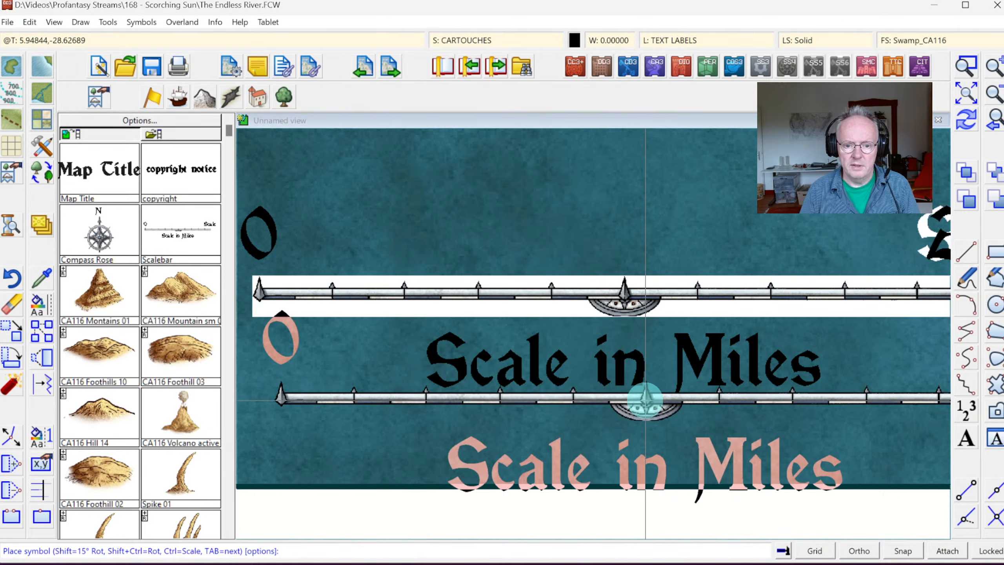
# - Measure the distance between the two ends of the new 200-mile scale bar
pyautogui.click(995, 96)
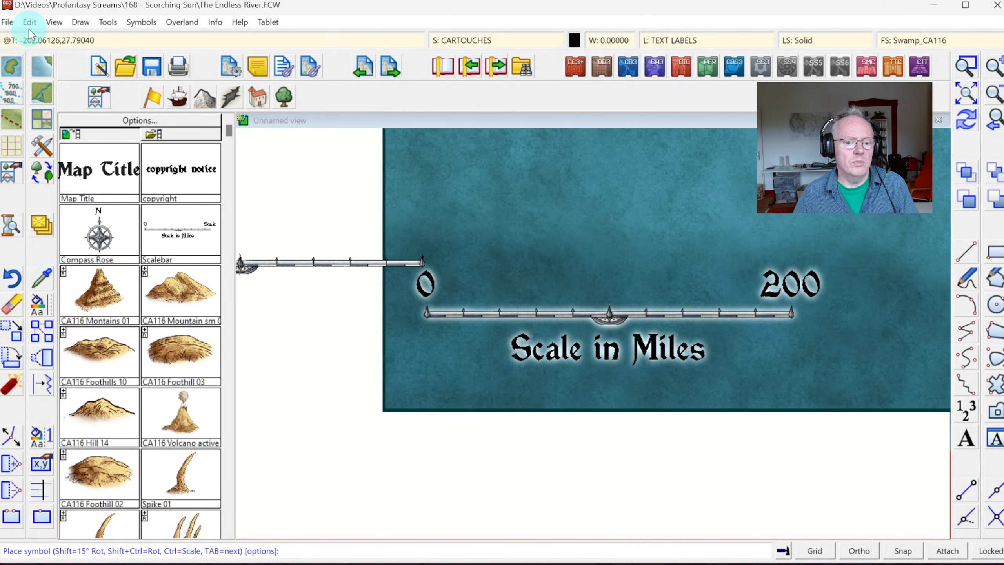
pyautogui.click(207, 26)
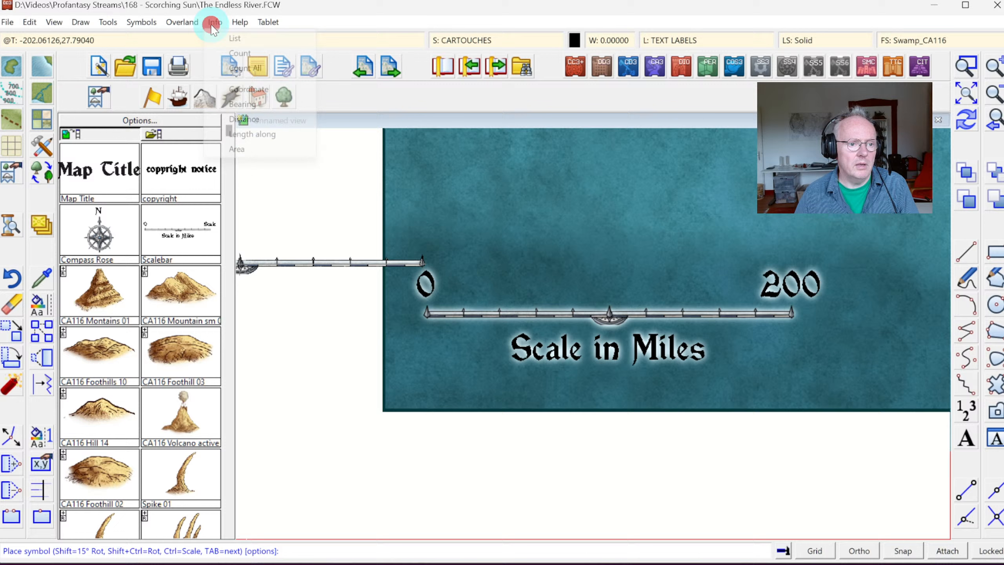
pyautogui.click(254, 122)
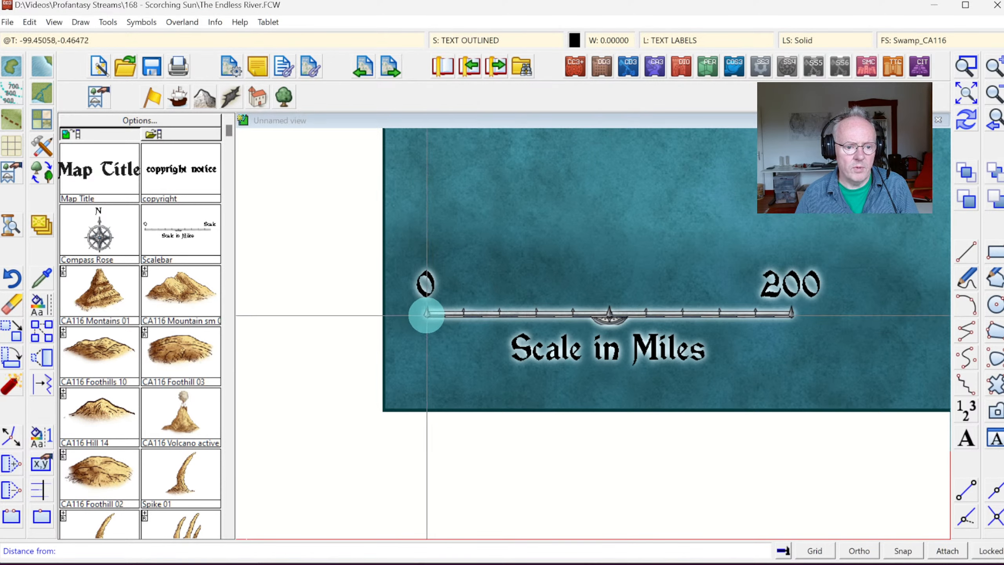
pyautogui.click(427, 314)
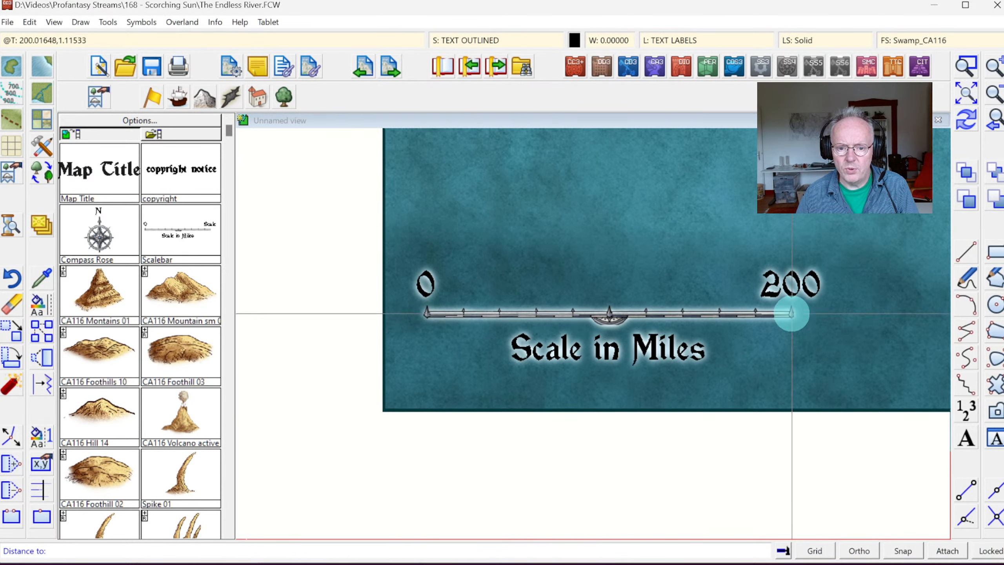
pyautogui.click(791, 316)
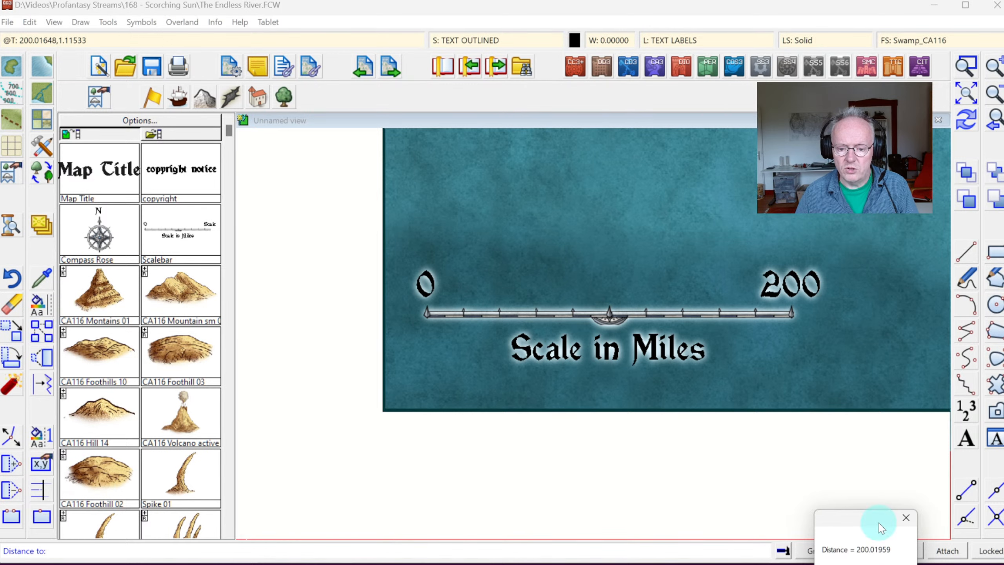
pyautogui.moveTo(875, 517); pyautogui.dragTo(783, 323)
pyautogui.click(786, 392)
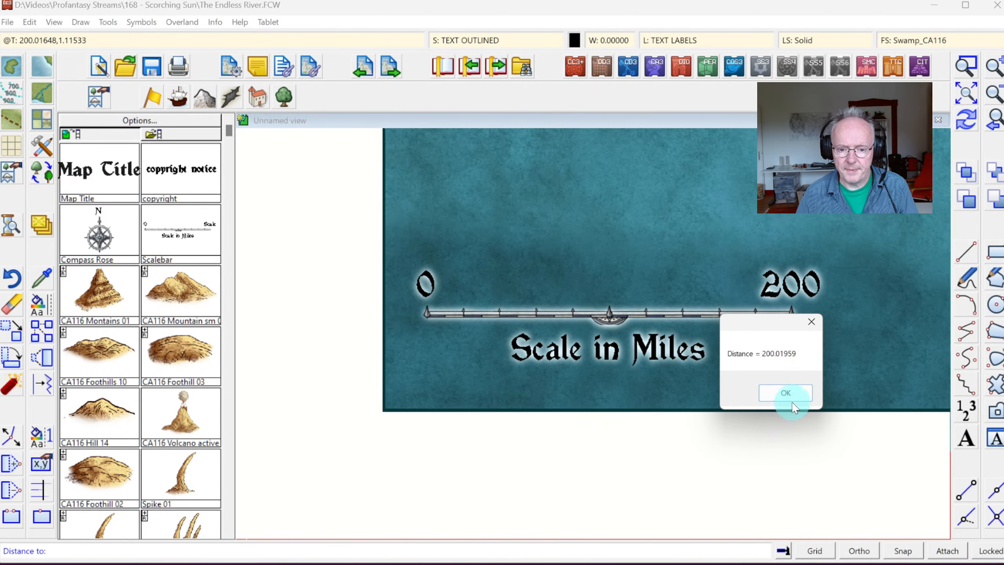
# - Move the map title The Endless River closer to the map's northwest corner and redraw the map
pyautogui.click(964, 92)
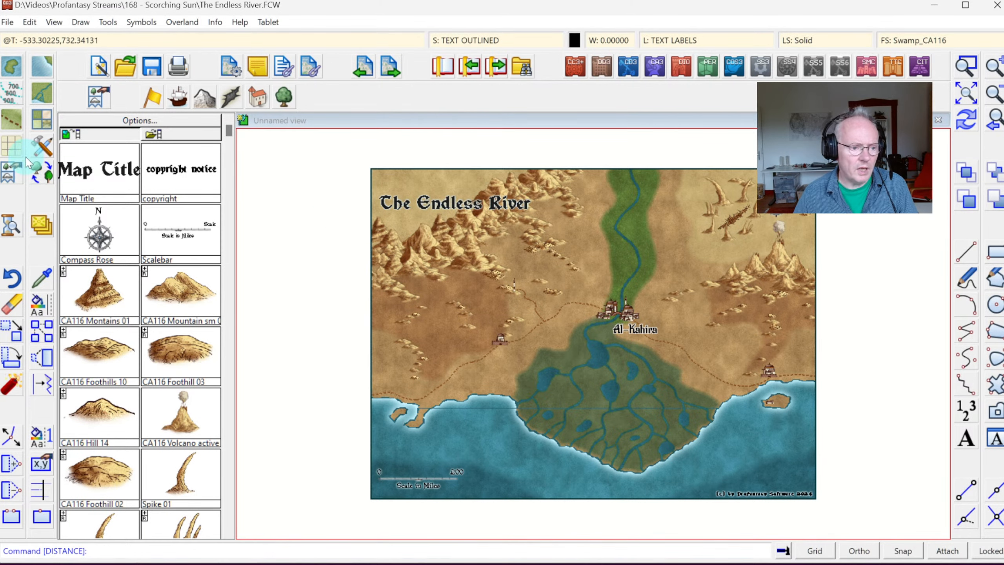
pyautogui.click(6, 336)
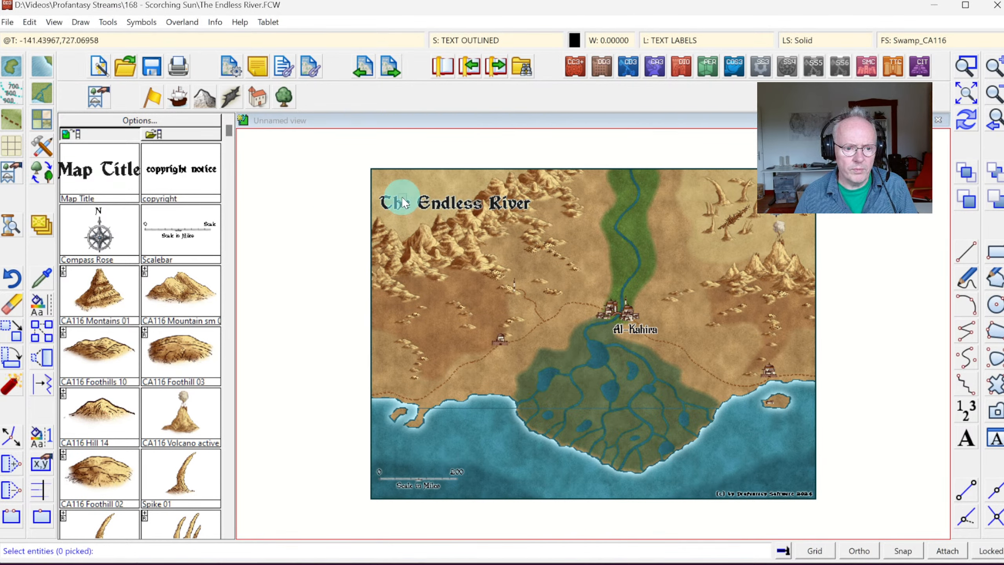
pyautogui.click(409, 207)
pyautogui.rightClick(411, 203)
pyautogui.click(410, 203)
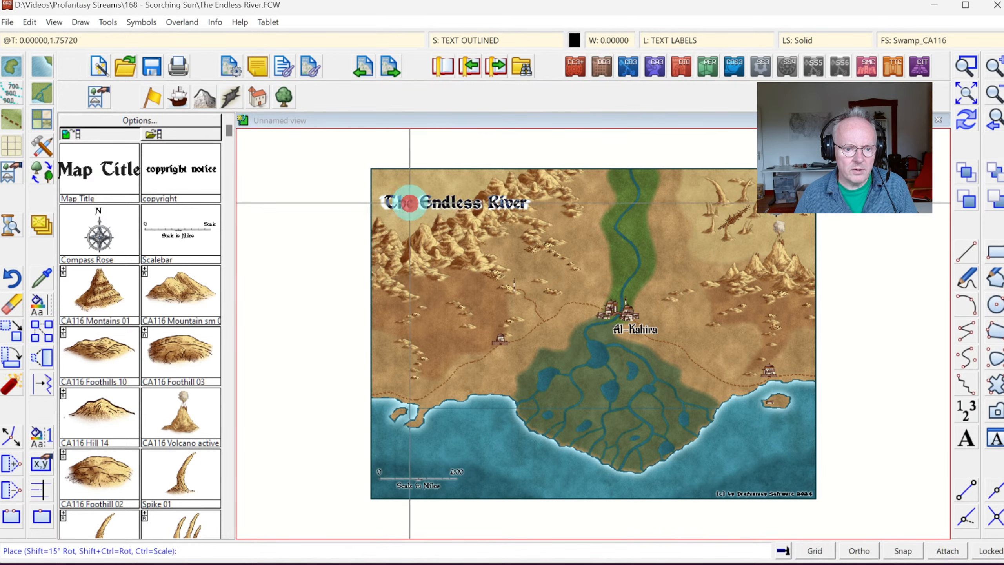
pyautogui.click(405, 186)
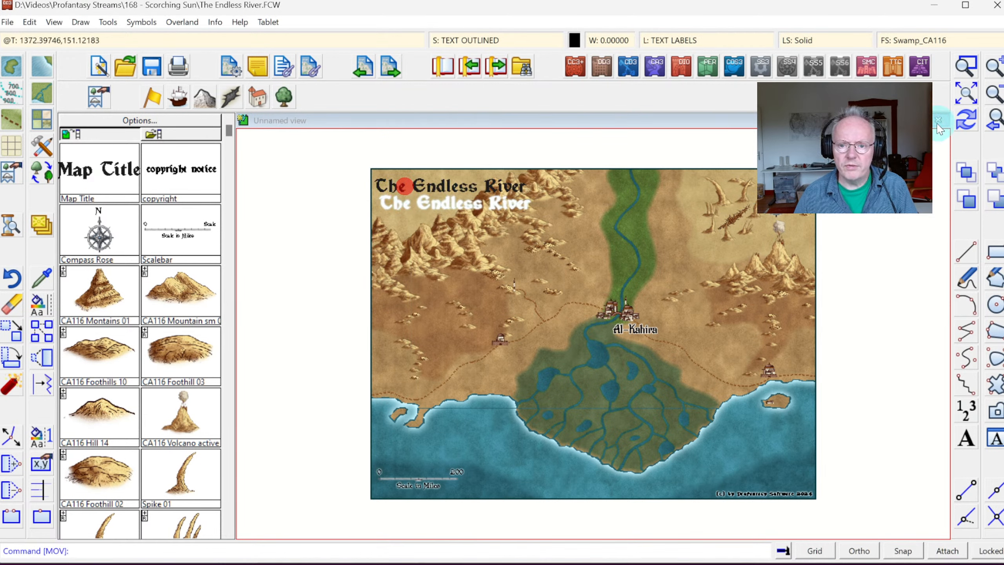
pyautogui.click(964, 119)
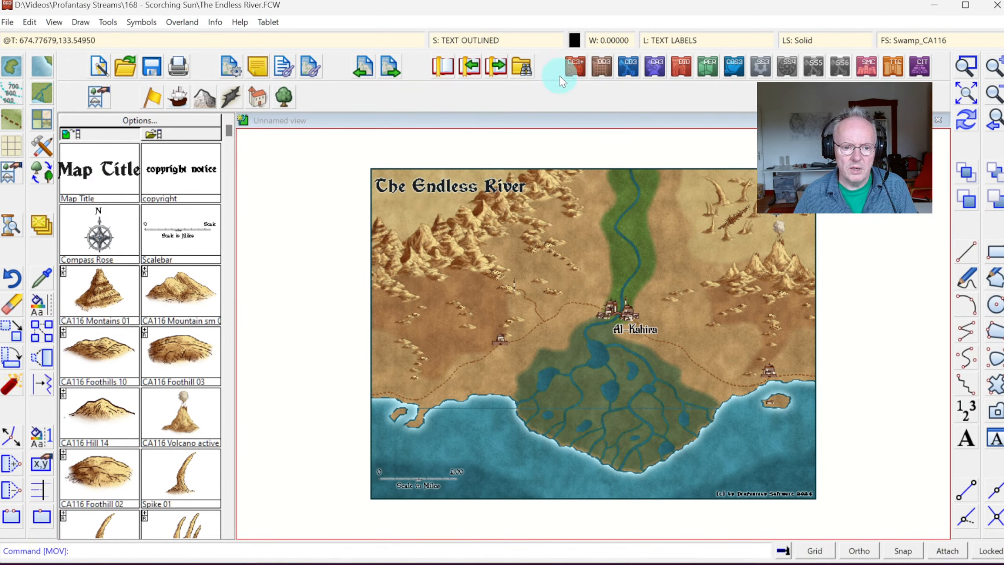
# - Unhide the GRID sheet to show the hex grid over the map, and redraw
pyautogui.click(464, 44)
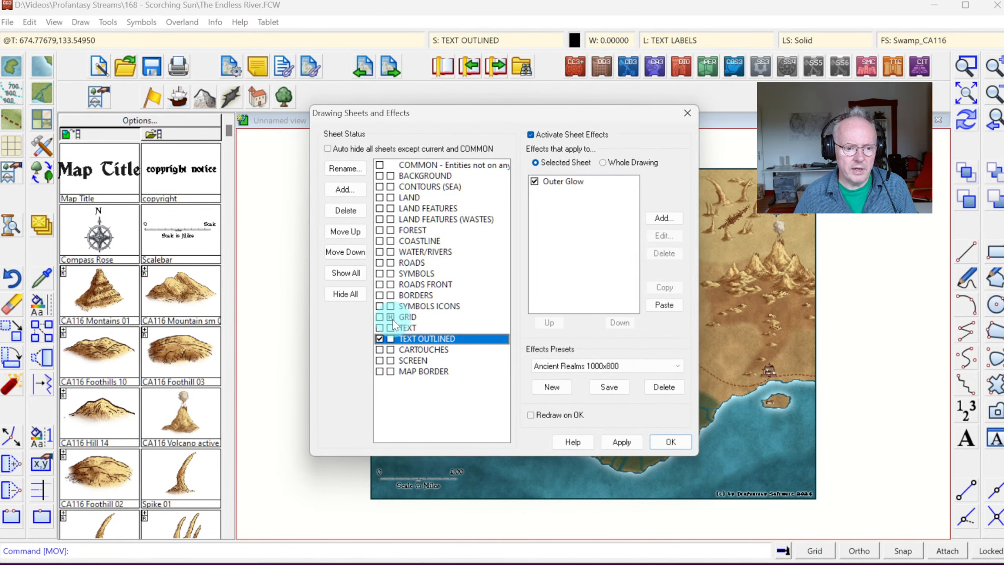
pyautogui.click(380, 316)
pyautogui.click(670, 441)
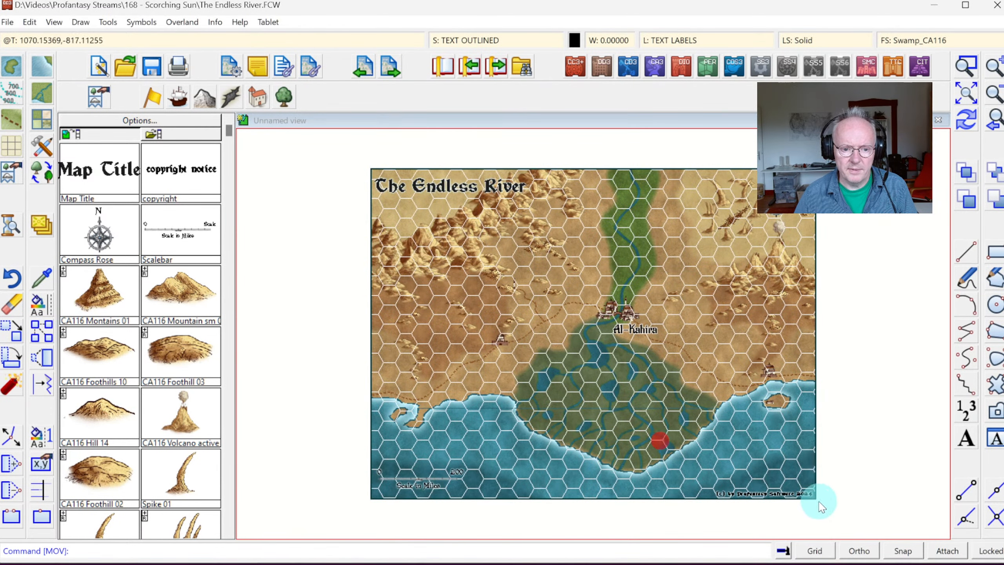
pyautogui.click(968, 120)
# - Add a sheet effect to the GRID sheet that fades the white hex lines, and redraw the whole map
pyautogui.click(966, 66)
pyautogui.click(470, 237)
pyautogui.click(772, 411)
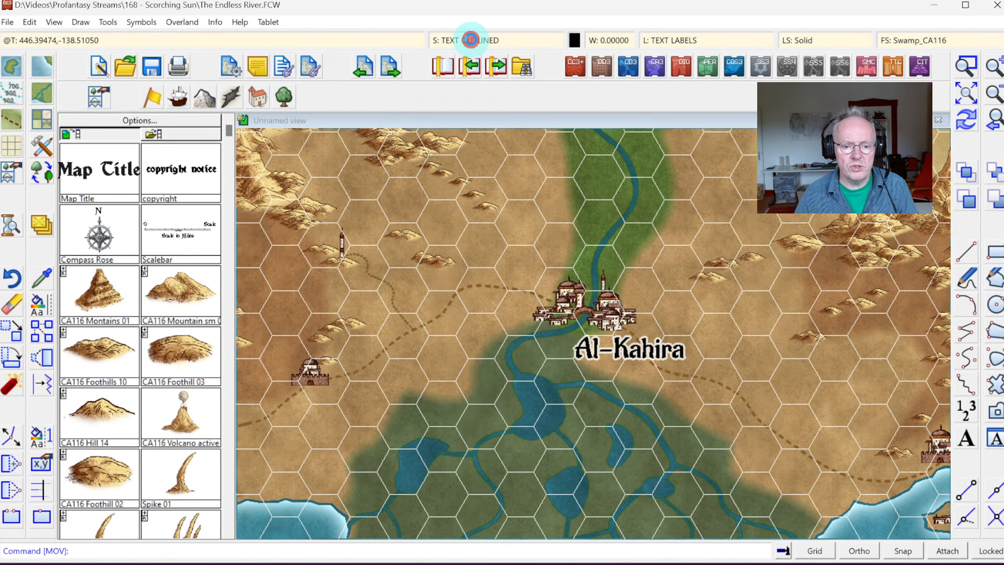
pyautogui.click(471, 40)
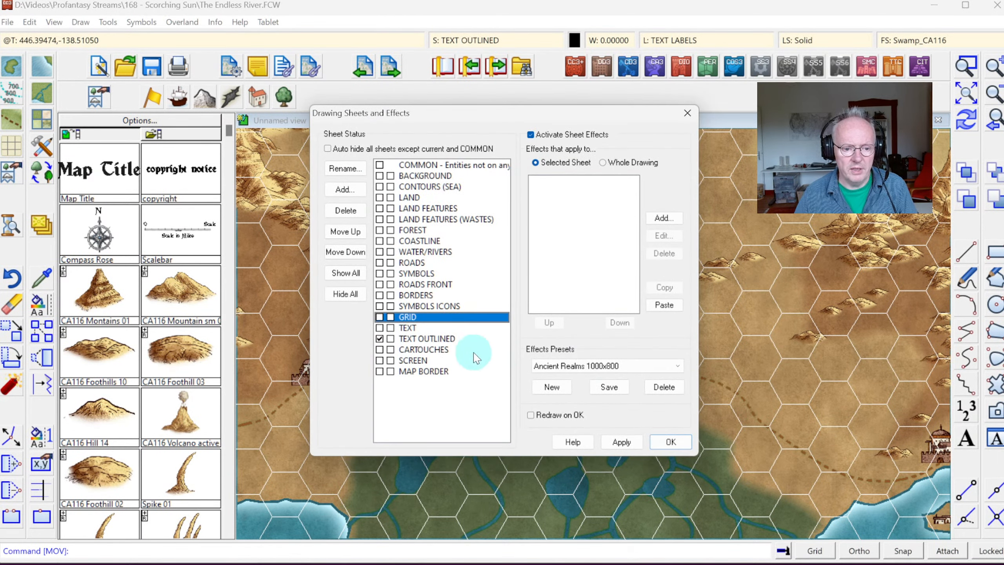
pyautogui.click(417, 317)
pyautogui.click(664, 218)
pyautogui.click(671, 442)
pyautogui.click(966, 93)
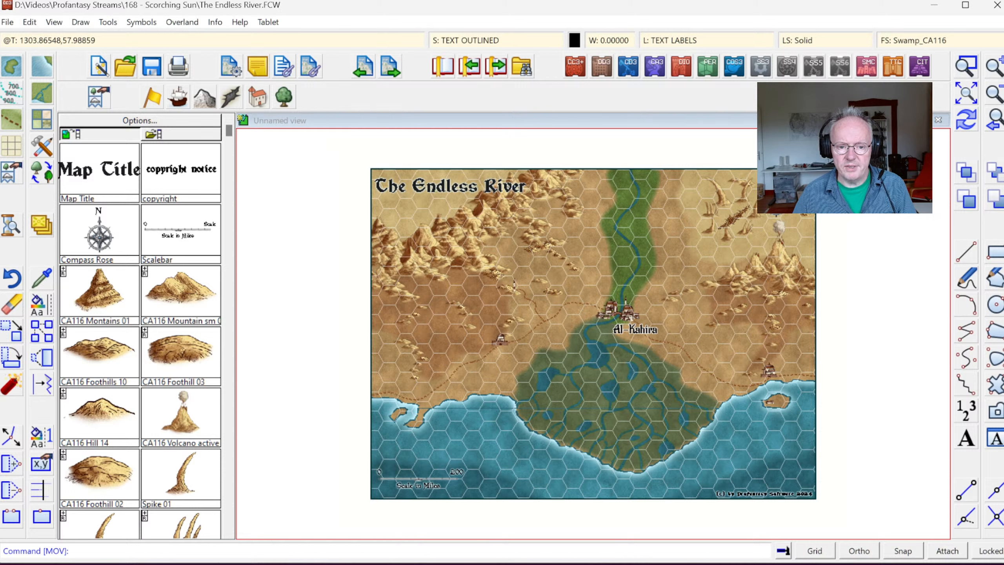